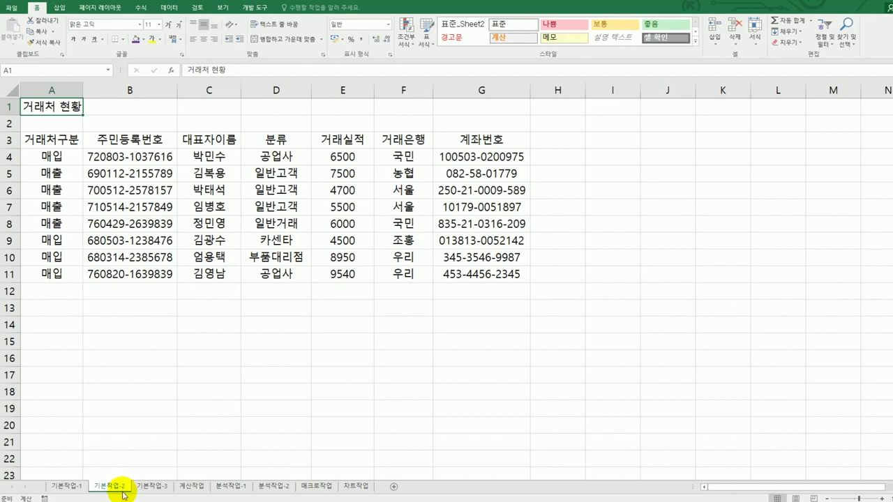
Merge and center the title across A1:G1 and format it in HY헤드라인M at size 17.
drag(61, 106, 465, 100)
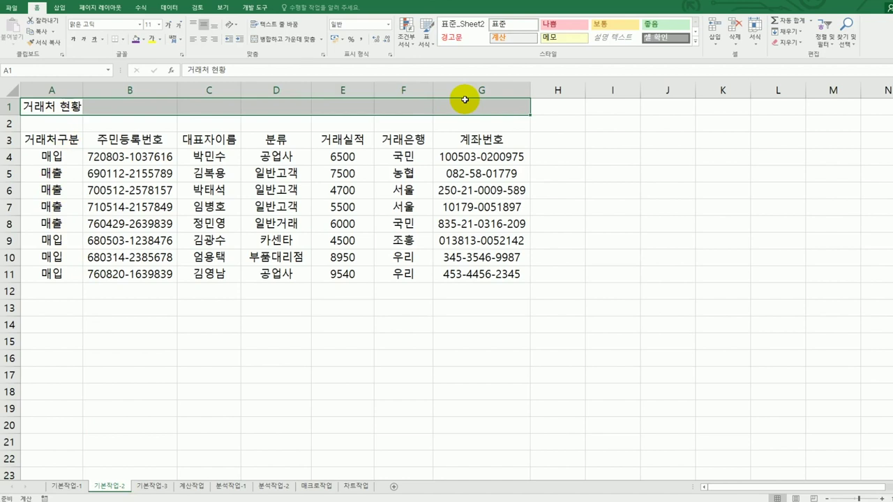
click(279, 41)
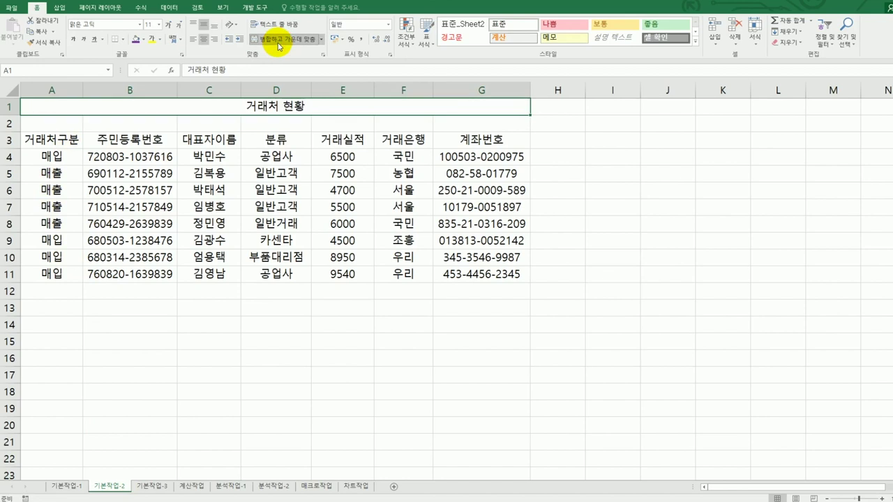
click(140, 24)
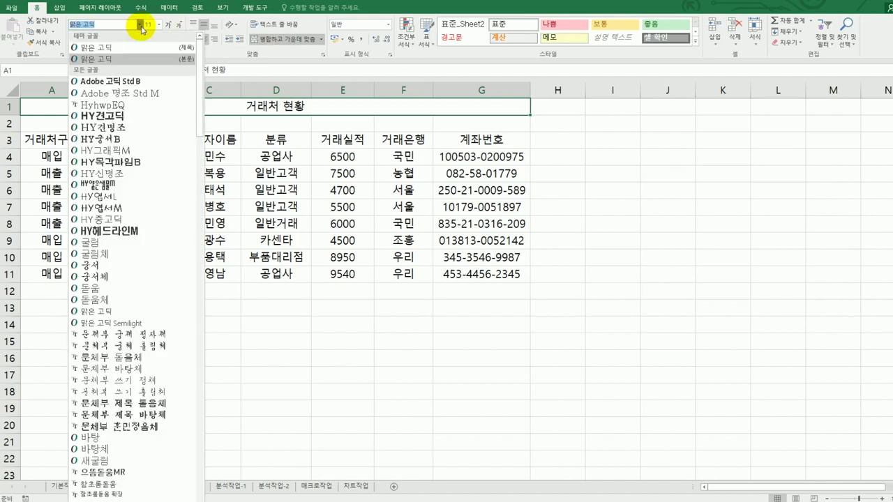
click(141, 232)
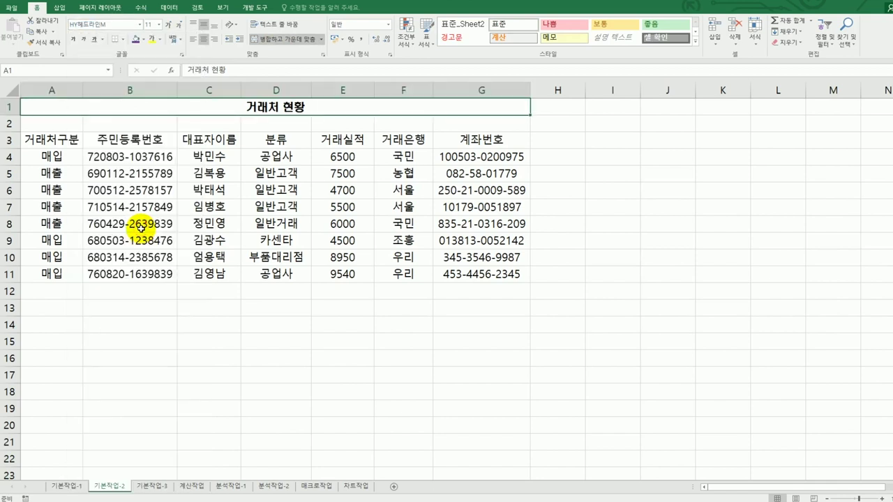
click(149, 24)
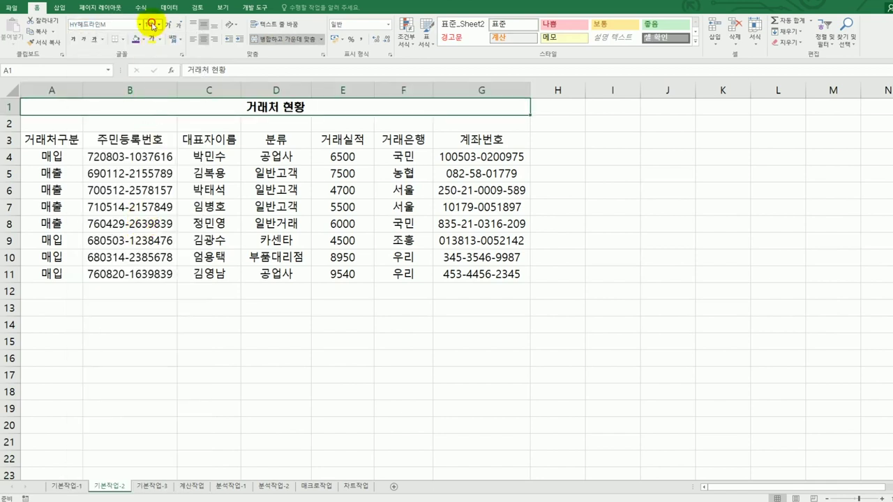
text(17)
key(Return)
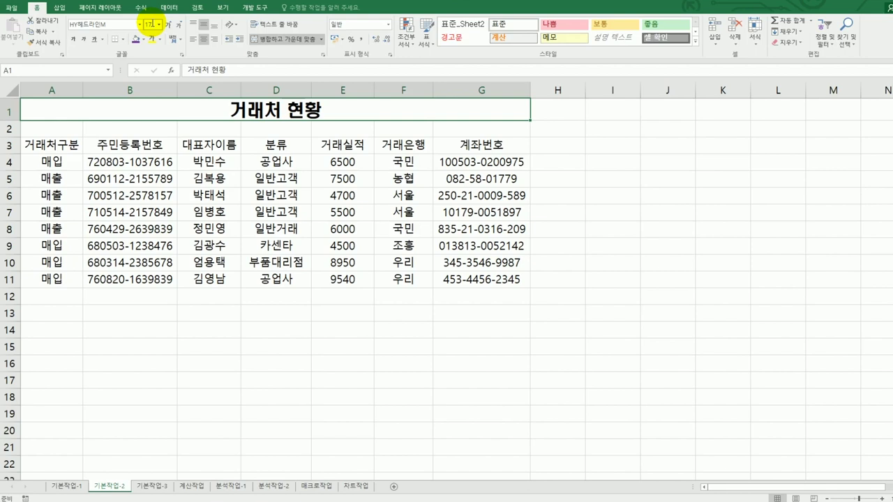
Set the height of row 1 to 30.
click(10, 108)
right_click(10, 109)
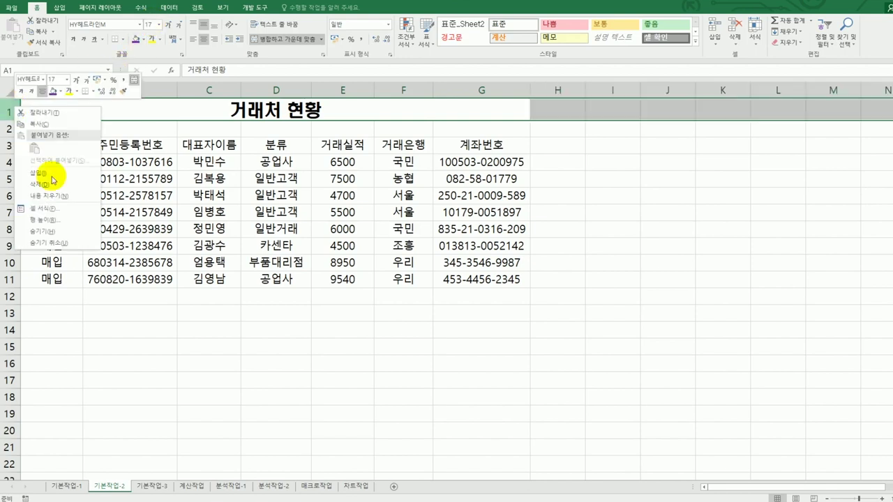
click(58, 220)
text(30)
click(54, 228)
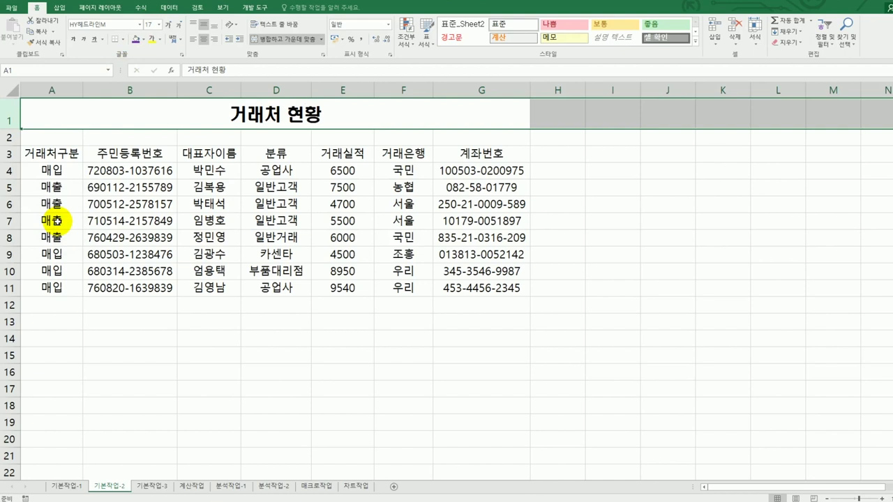
Convert the heading 분류 in cell D3 to the Hanja 分類.
click(271, 155)
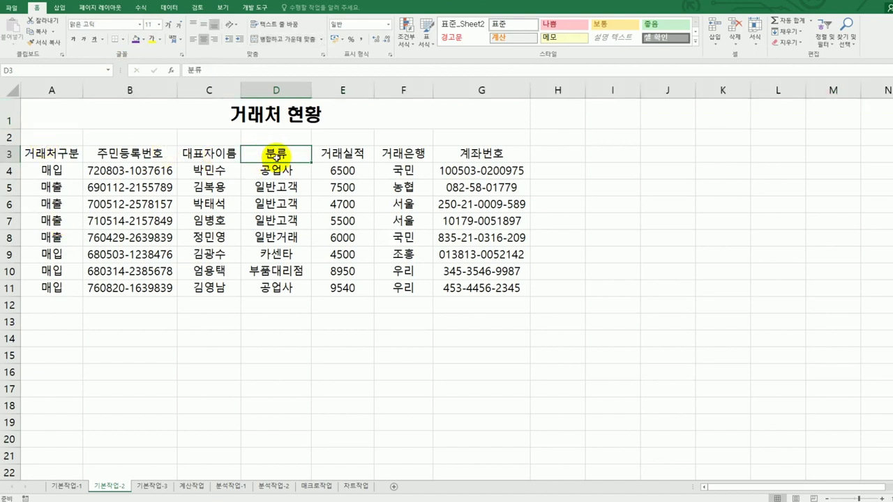
double_click(286, 153)
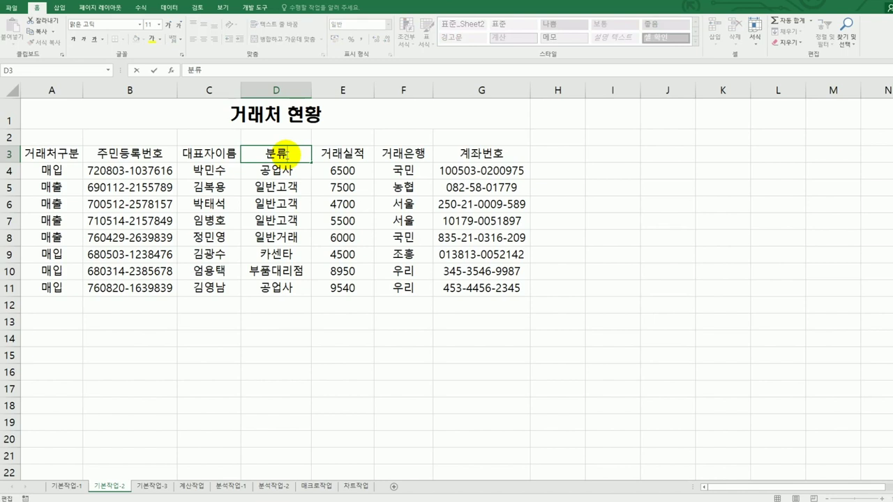
key(Hangul_Hanja)
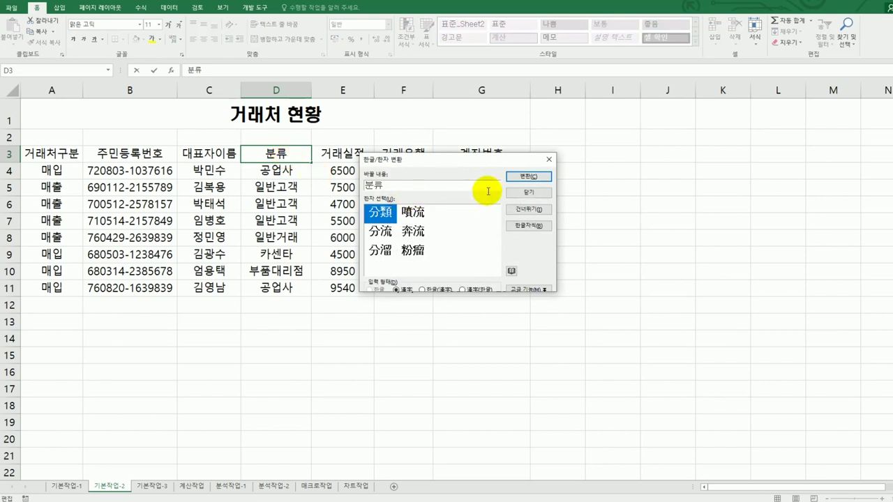
click(529, 177)
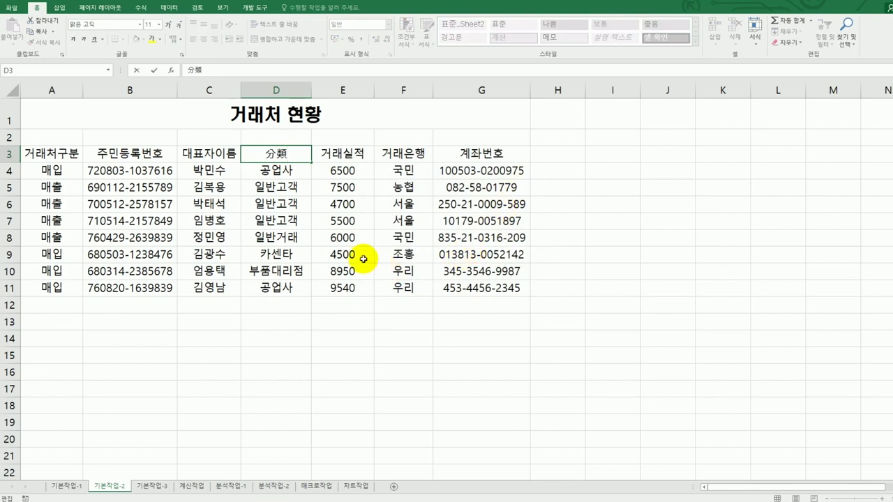
Add a comment reading 최고실적 to cell E11, without the author name, and keep it always displayed.
click(345, 290)
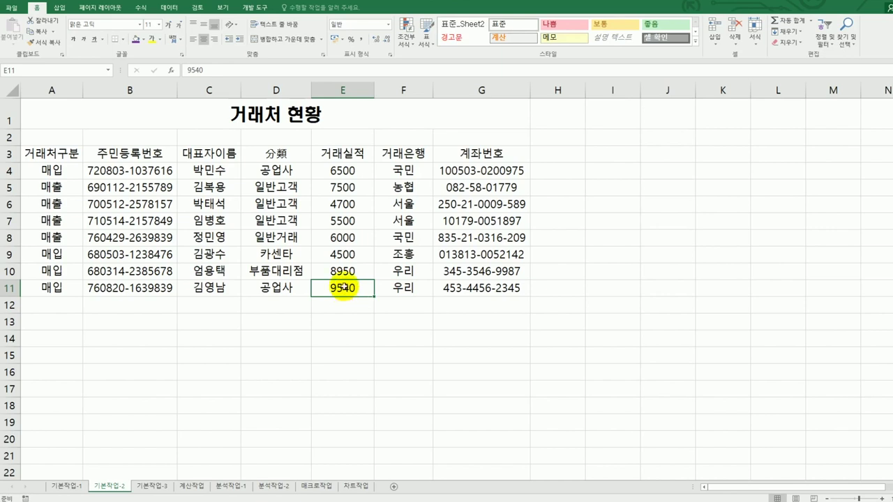
right_click(345, 287)
click(420, 443)
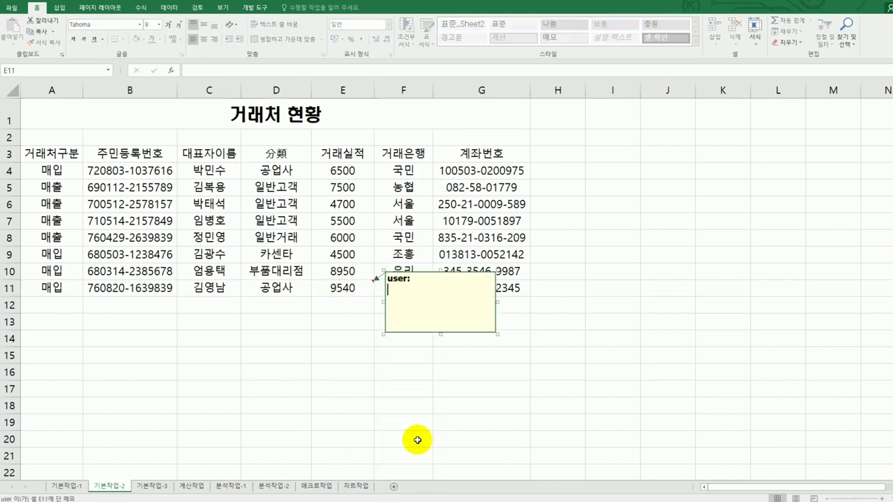
key(ctrl+a)
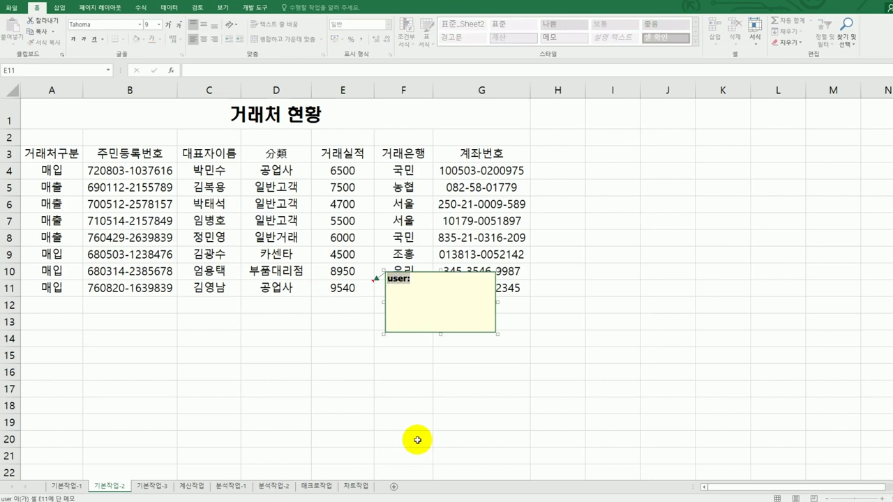
text(최고실저)
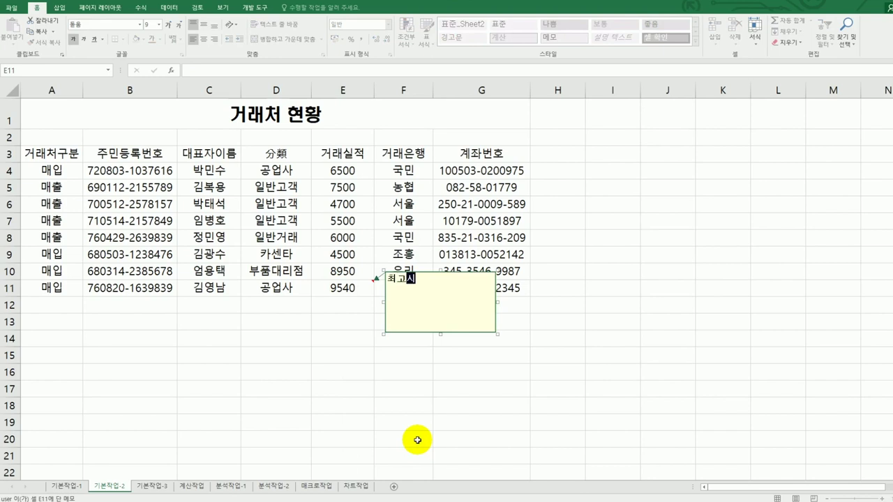
text(ㄱ)
click(339, 293)
right_click(339, 293)
click(411, 466)
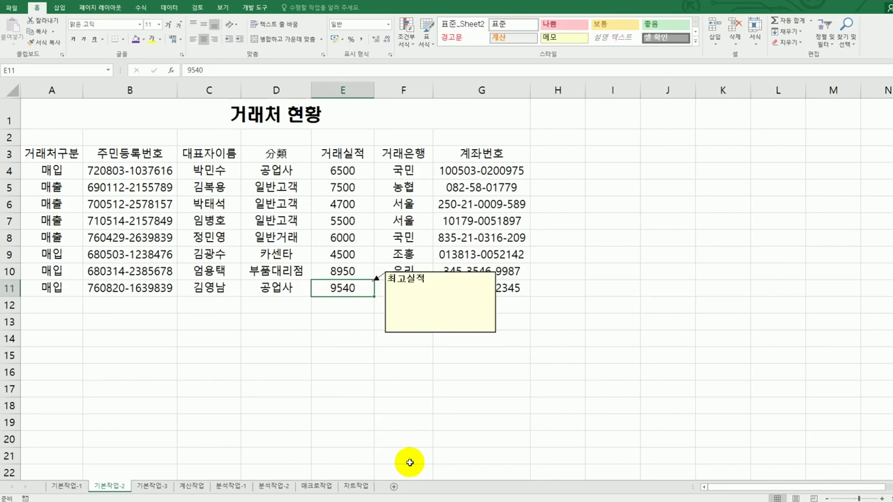
Turn on automatic sizing (자동 크기) in the format of the comment on E11.
click(424, 272)
right_click(425, 272)
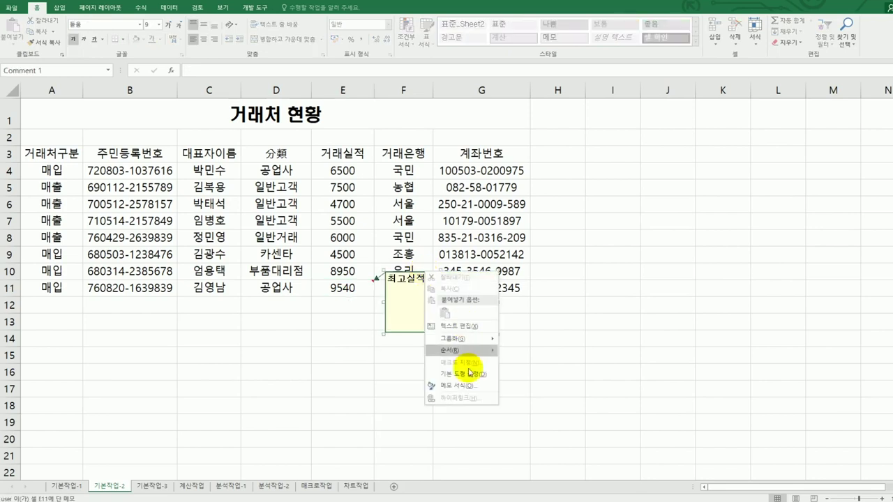
click(467, 384)
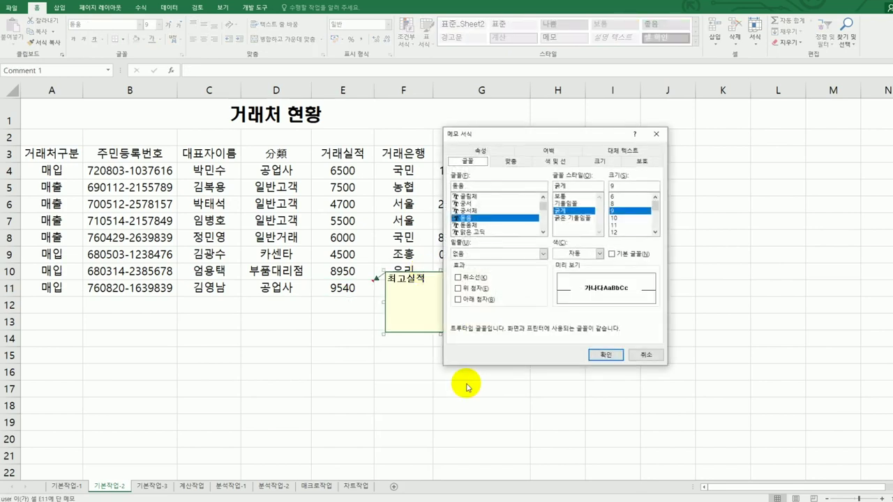
click(519, 167)
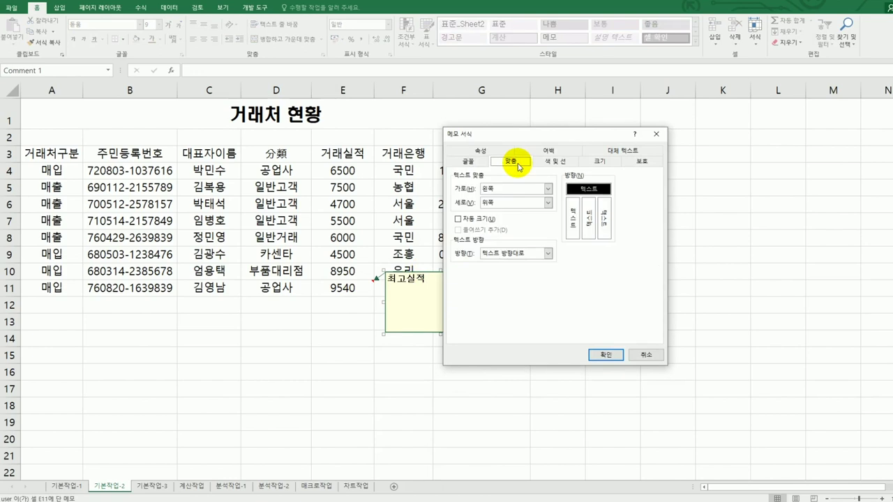
click(486, 220)
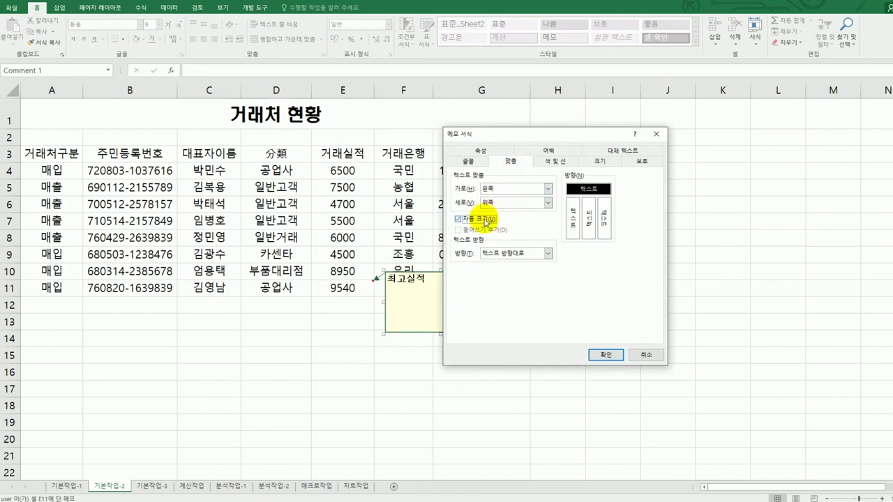
click(603, 355)
click(560, 374)
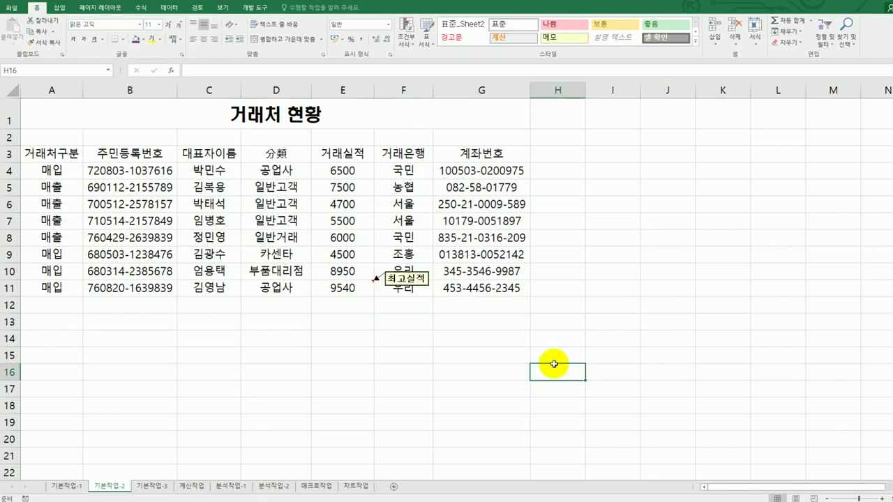
Apply the custom number format #,##0"만원" to the 거래실적 values in E4:E11.
drag(349, 170, 349, 282)
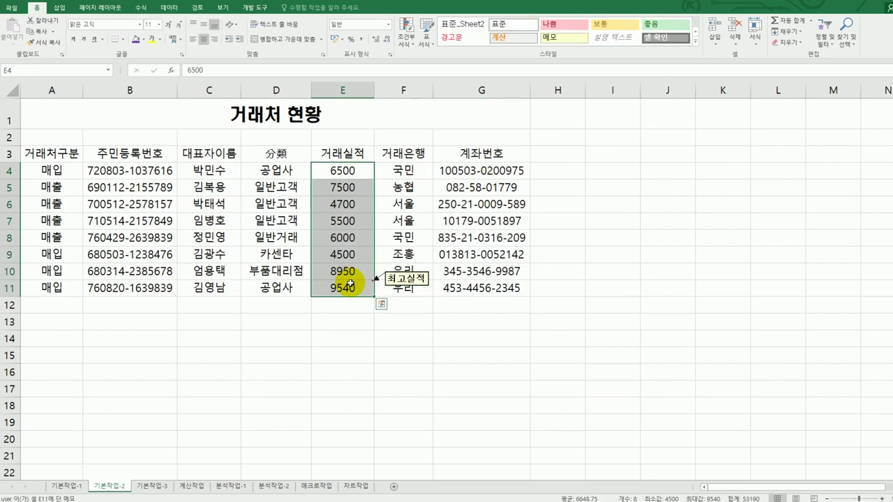
right_click(353, 172)
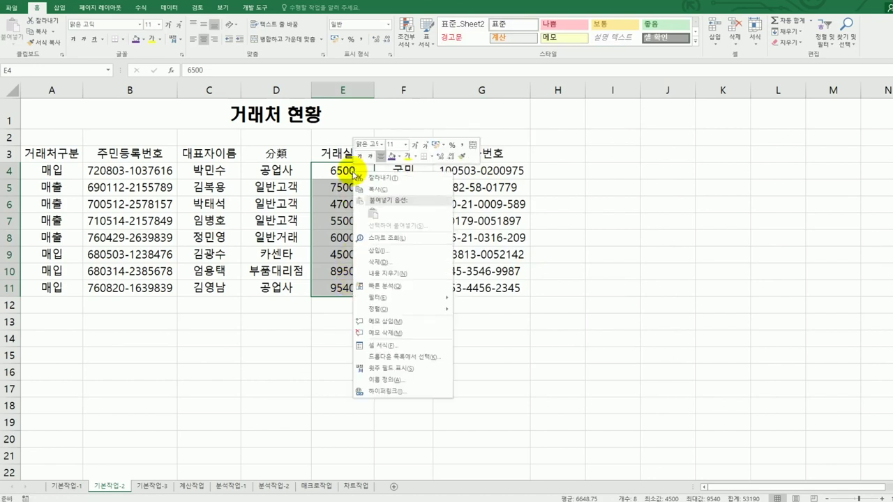
click(408, 344)
drag(408, 228, 667, 137)
click(562, 149)
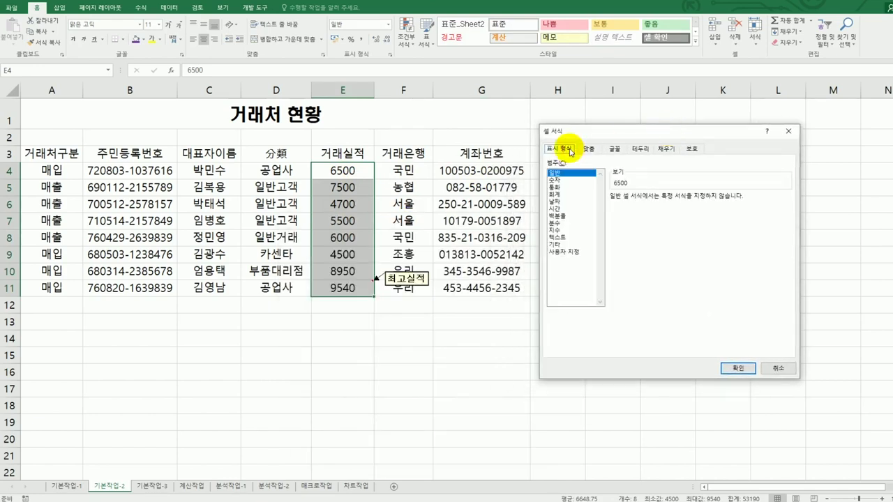
click(571, 251)
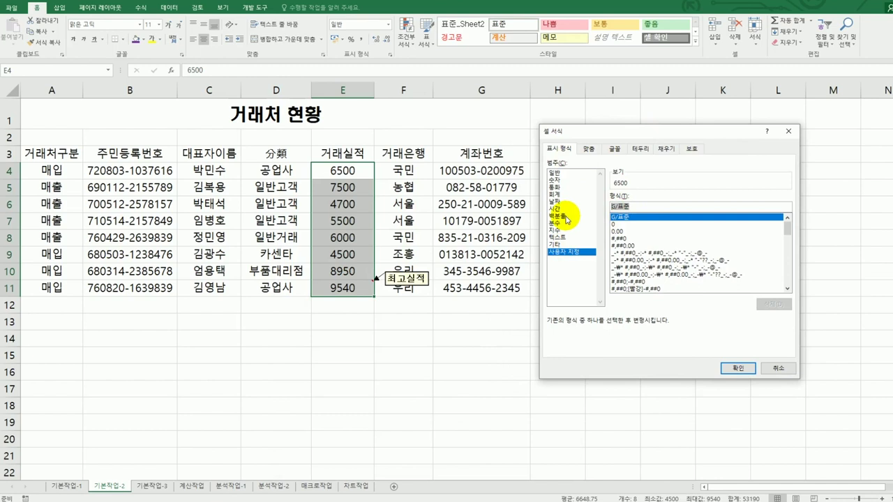
text(#,##)
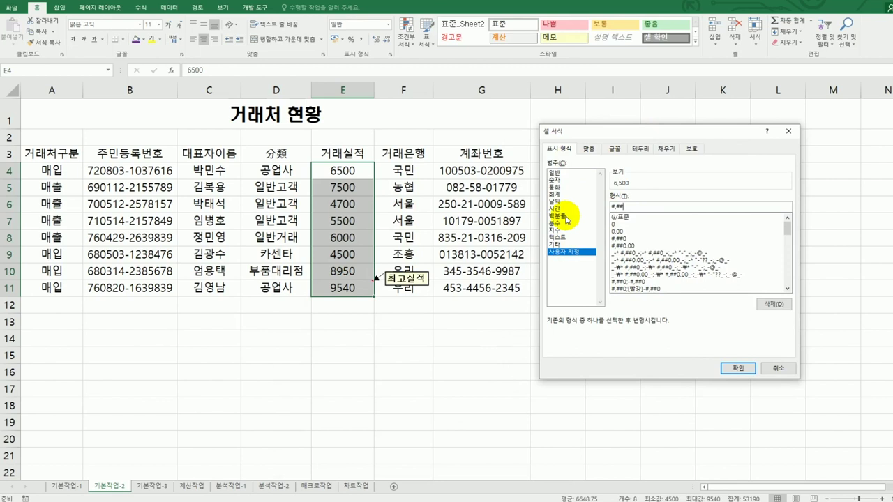
text(0)
text("만원")
click(738, 370)
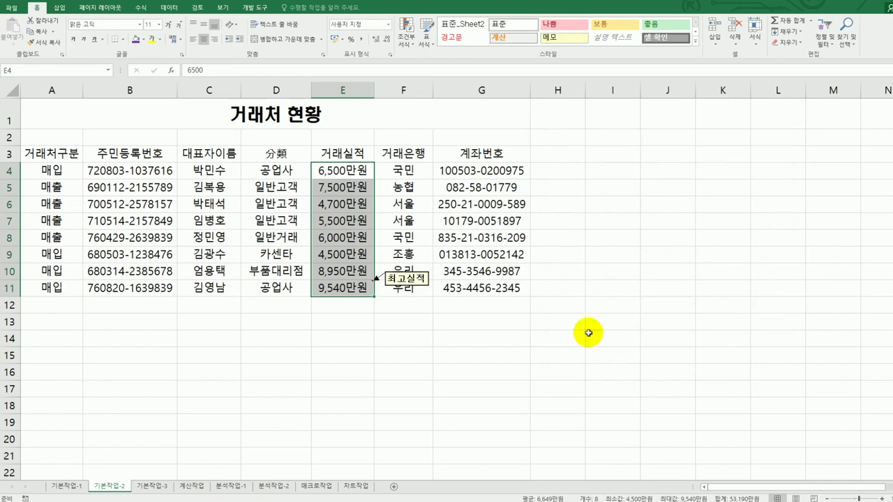
Apply all borders and a thick outside border to the table range A3:G11.
drag(54, 150, 480, 287)
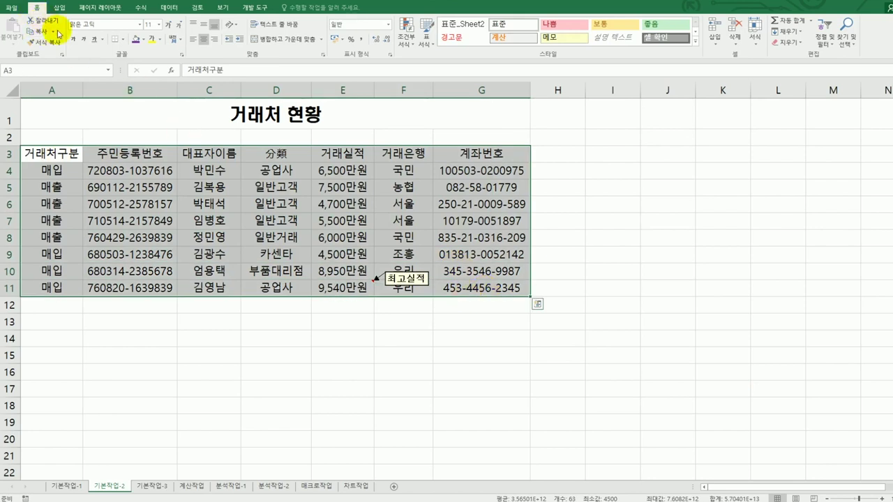
click(122, 39)
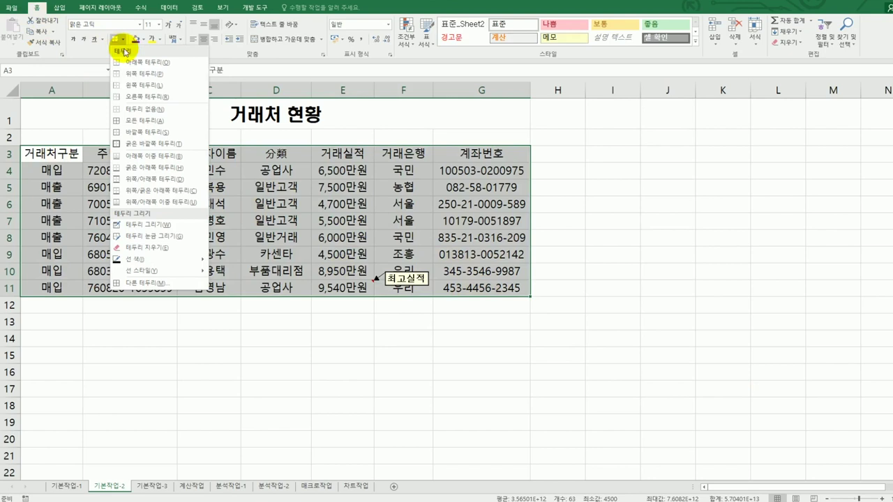
click(141, 120)
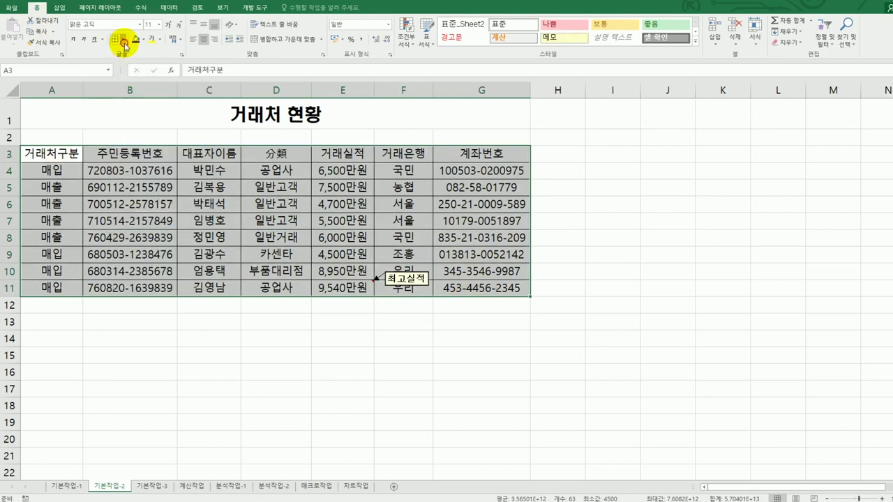
click(123, 40)
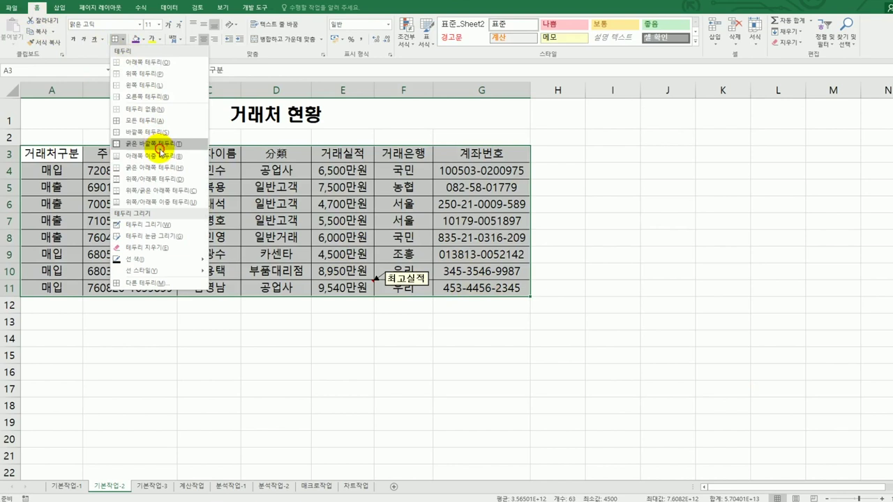
click(160, 143)
click(469, 294)
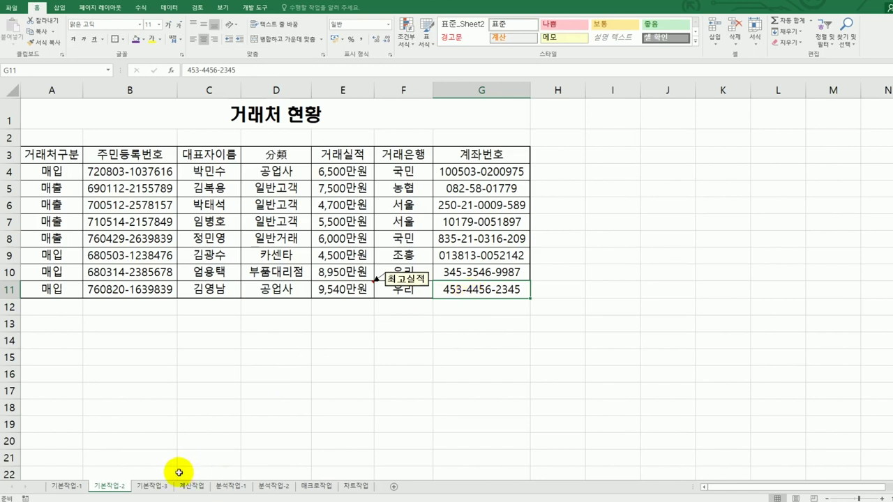
Turn on the automatic filter for the 급여대장 table on the 기본작업-3 sheet.
click(150, 486)
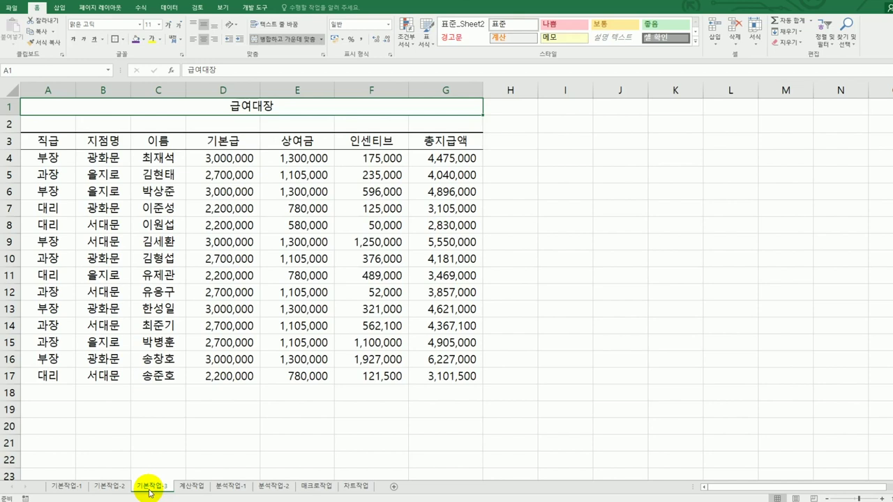
click(192, 219)
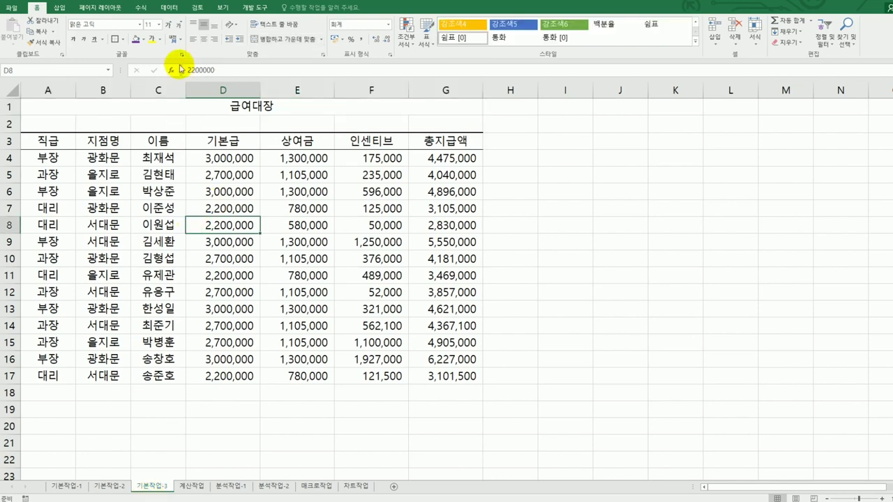
click(169, 7)
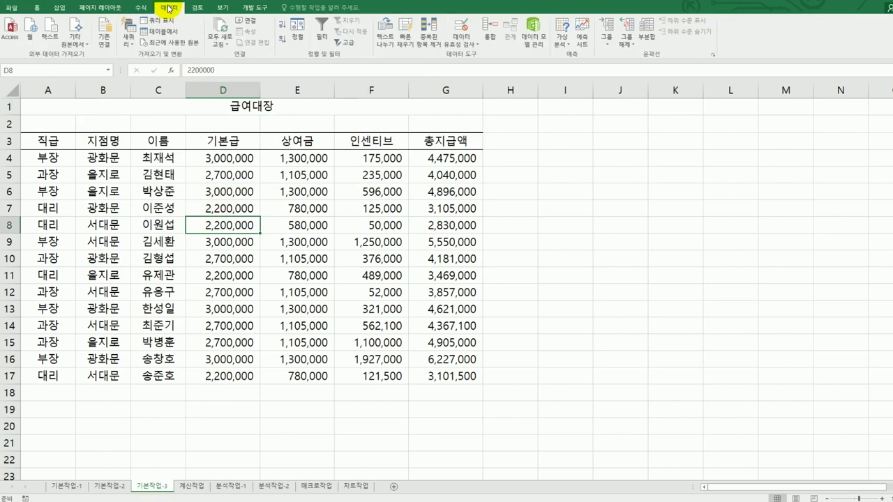
click(324, 43)
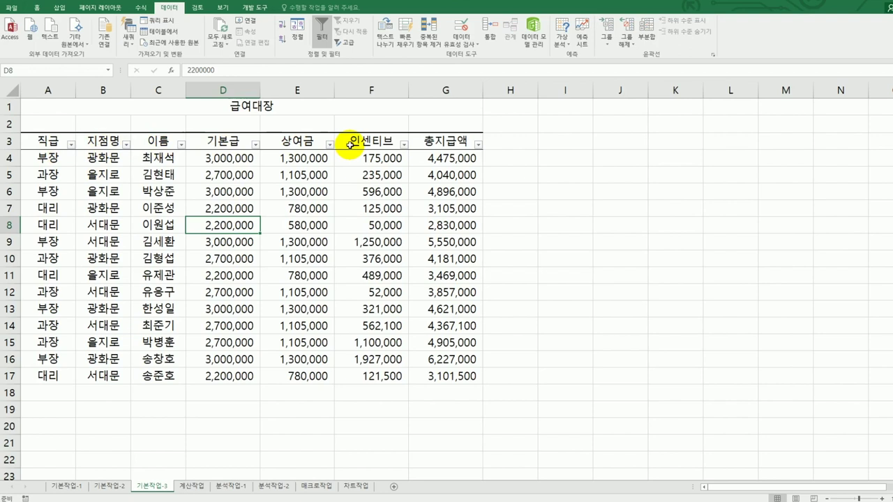
Start a custom number filter on 총지급액 with the first condition greater than or equal to 3000000.
click(450, 142)
click(479, 144)
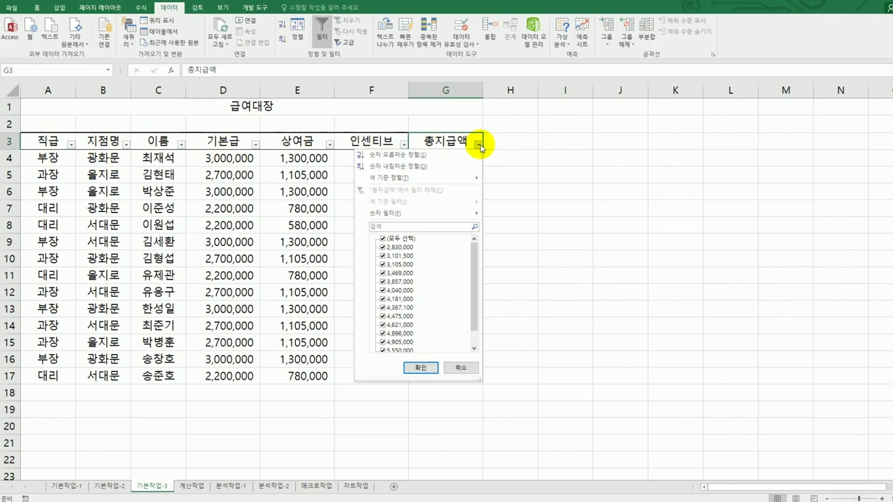
mouse_move(477, 213)
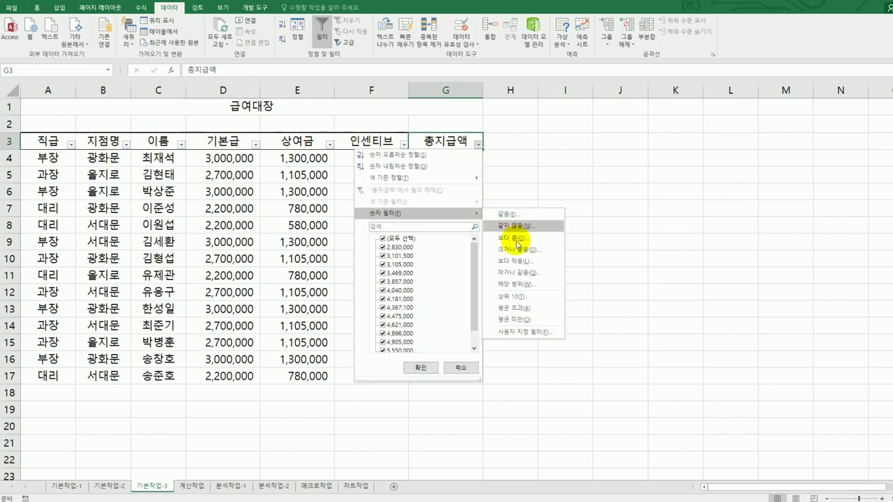
click(522, 332)
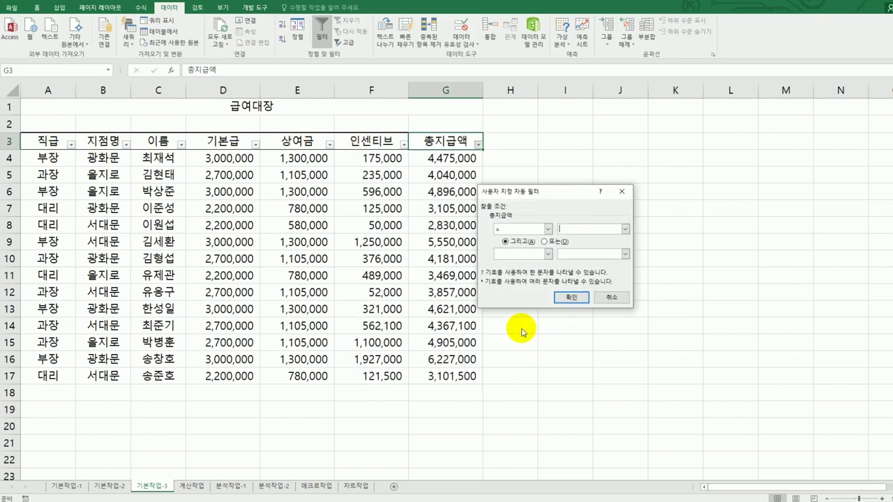
drag(534, 200, 619, 174)
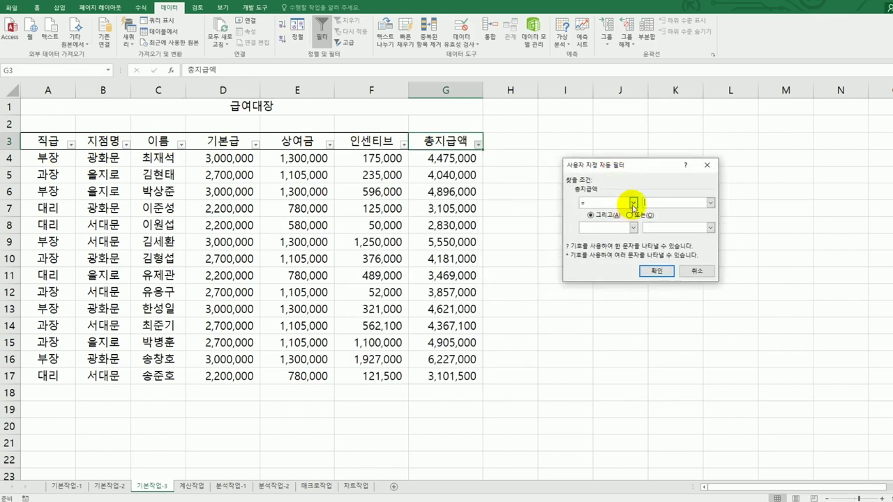
click(634, 202)
click(624, 241)
click(660, 203)
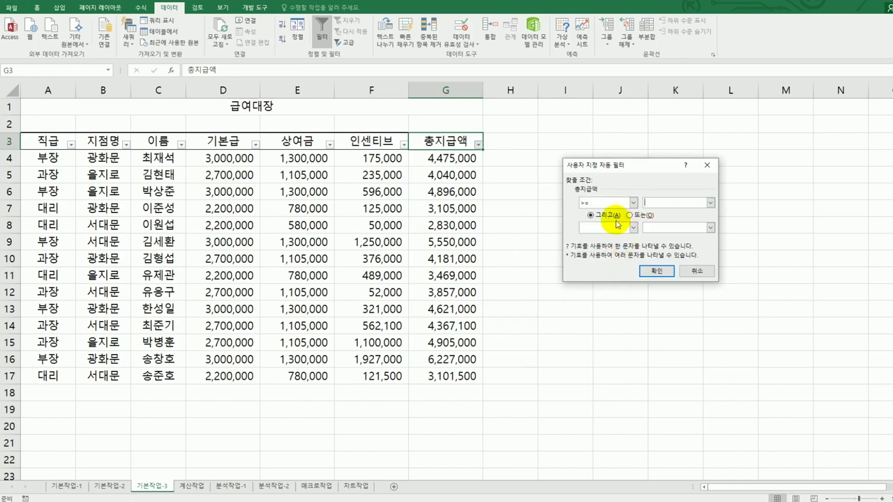
text(3000000)
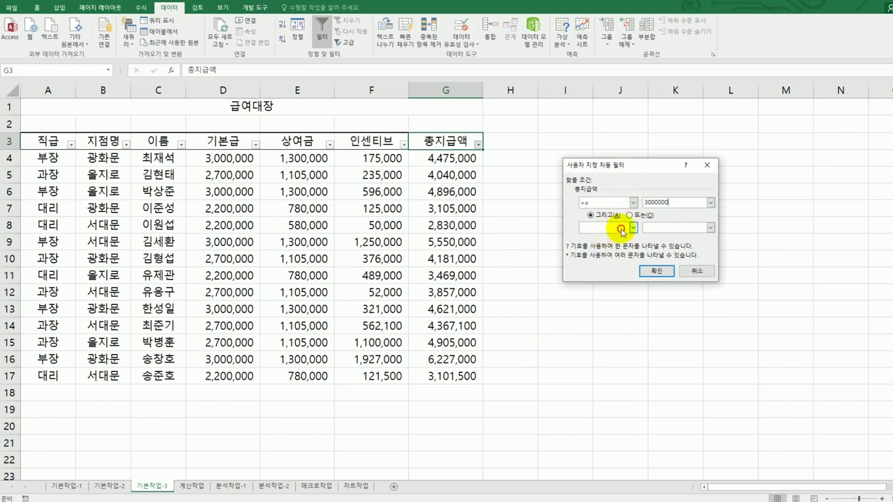
Add a second 총지급액 condition of less than 5000000, joined with 그리고 (AND), and apply the filter.
click(624, 228)
click(618, 272)
click(667, 227)
text(5)
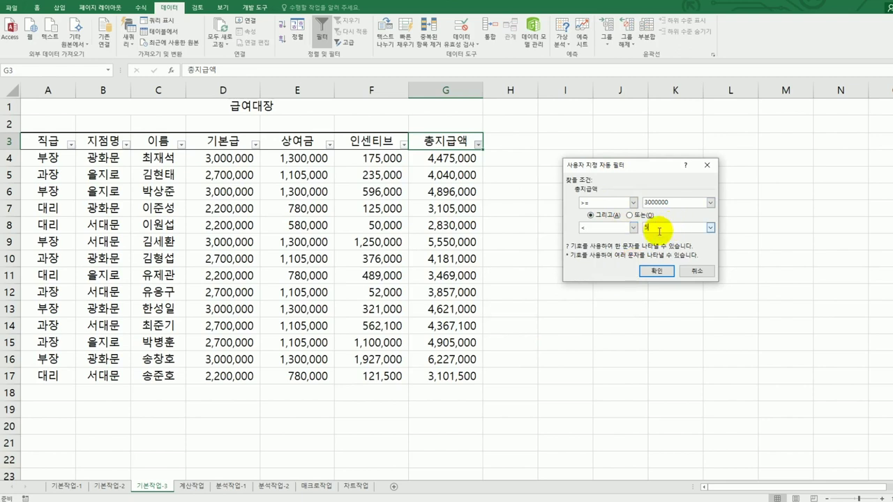
text(000000)
click(606, 217)
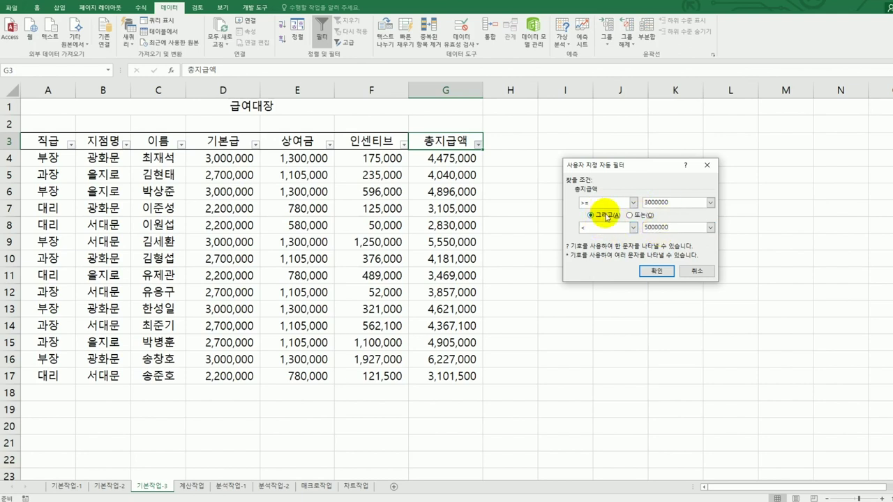
click(657, 271)
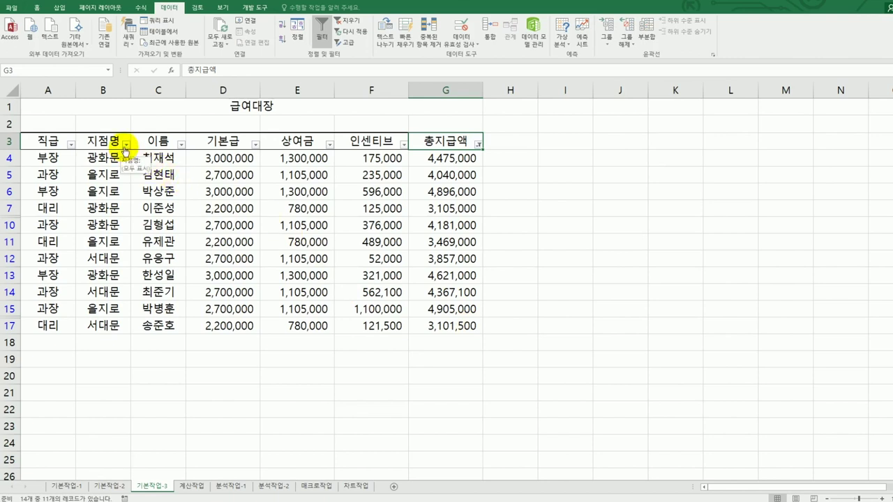
Filter the 지점명 column with a text filter for branch names ending in 문.
click(125, 145)
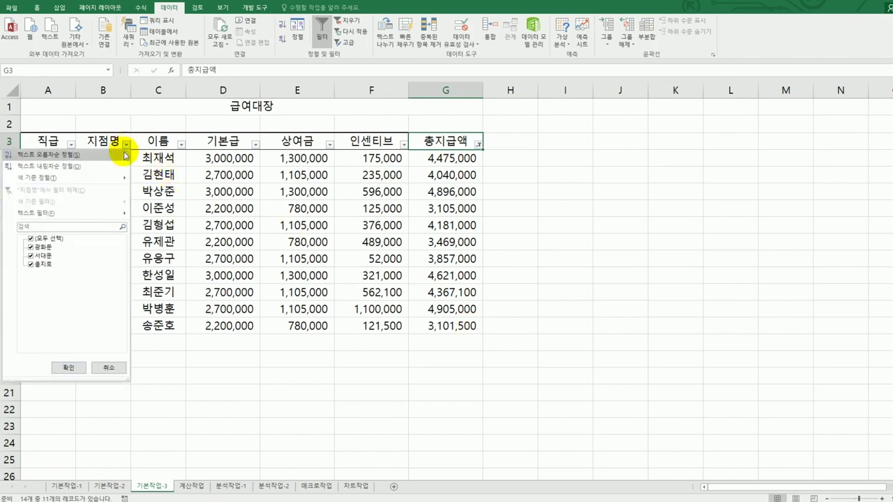
mouse_move(110, 216)
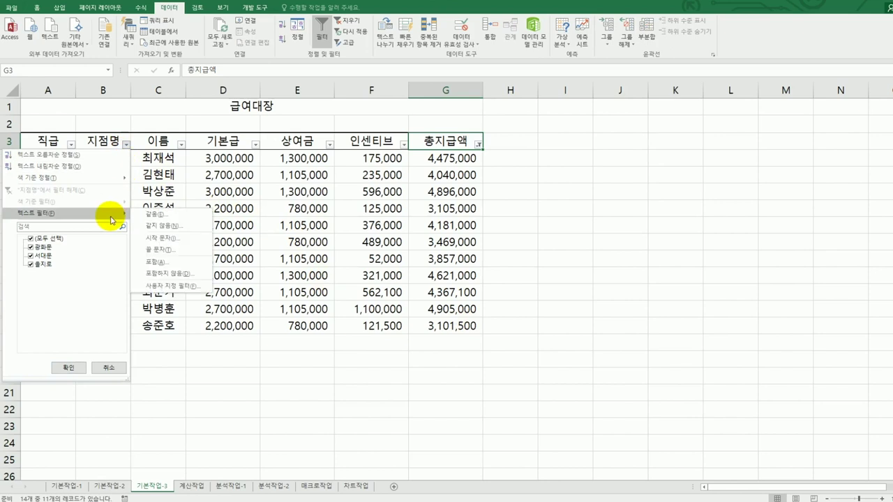
click(167, 249)
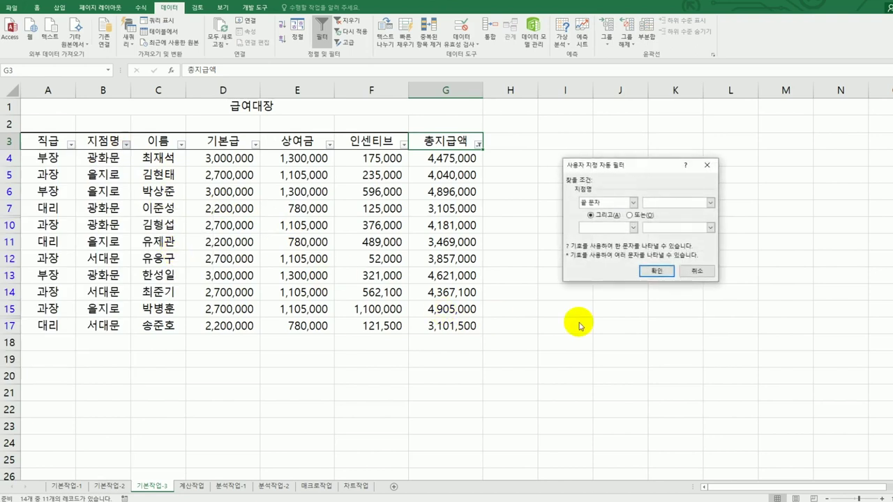
text(ㅁ)
click(654, 272)
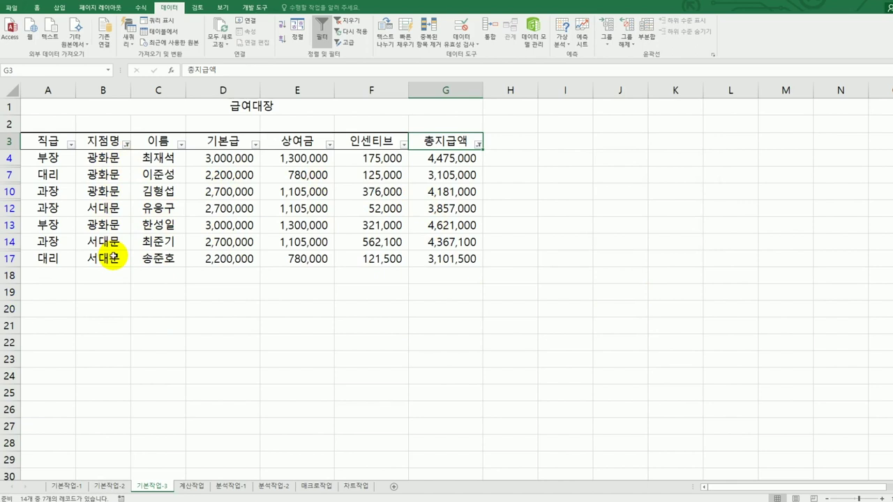
click(109, 140)
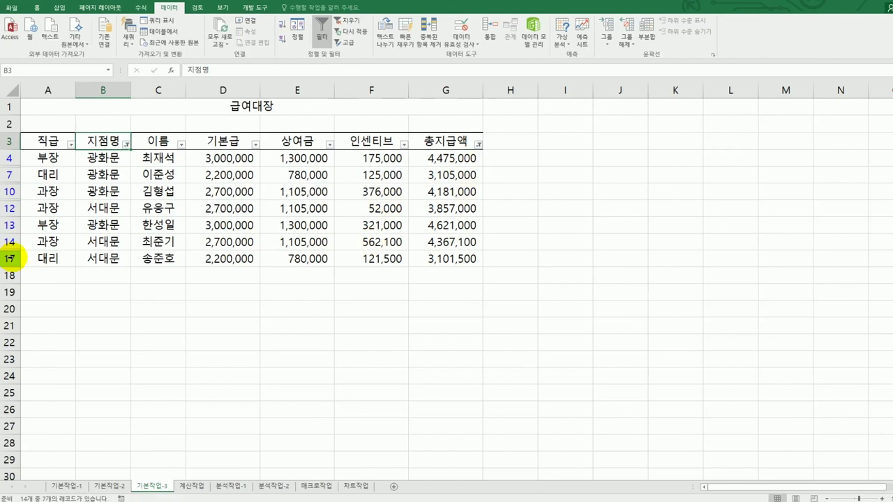
On the 계산작업 sheet, begin an AND formula in the first 합격여부 cell, D3, of [표1].
click(180, 488)
scroll(238, 394, up, 2)
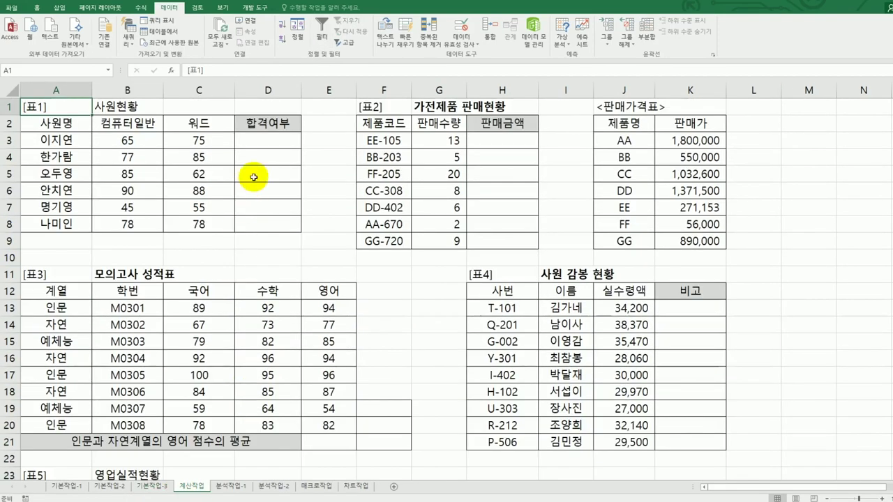
click(268, 148)
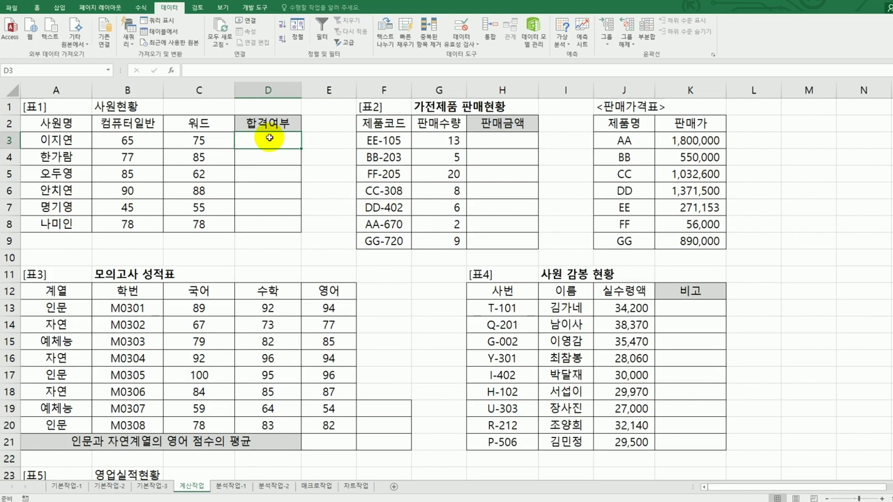
text(=ㅁ)
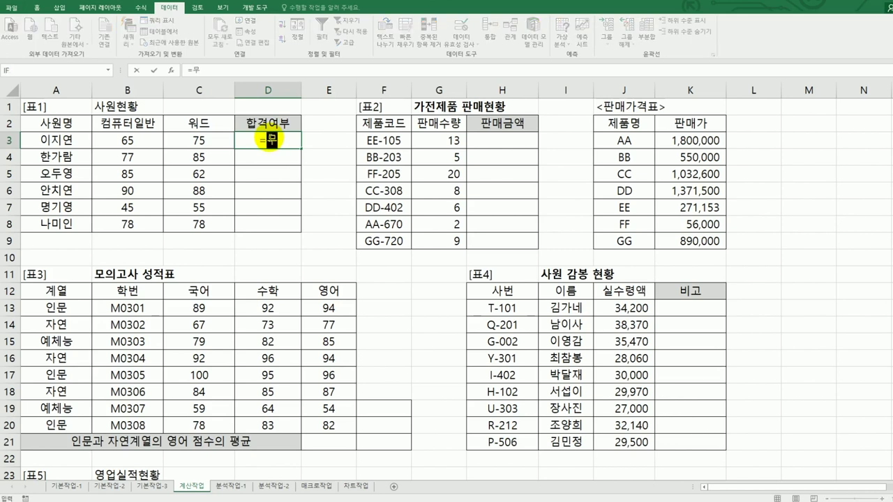
key(BackSpace)
text(and()
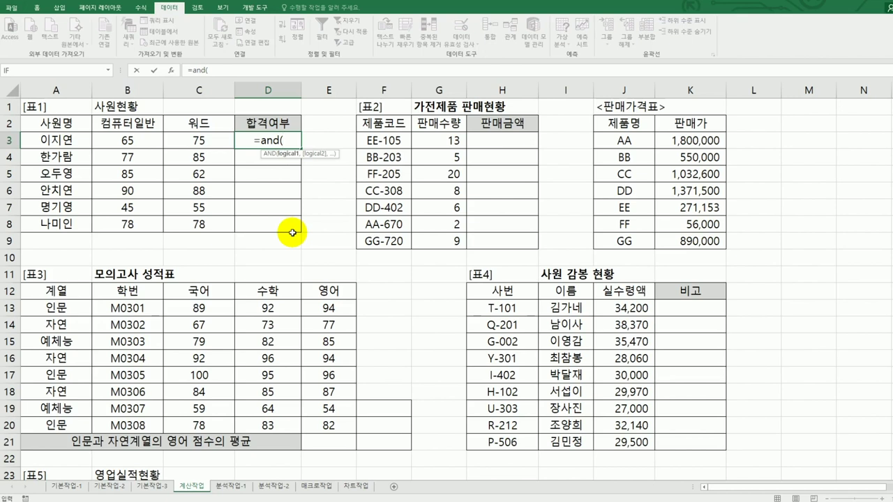
Enter B3>=AVERAGE($B$3:$B$8) as the first AND condition, with an absolute range for the 컴퓨터일반 scores.
click(140, 141)
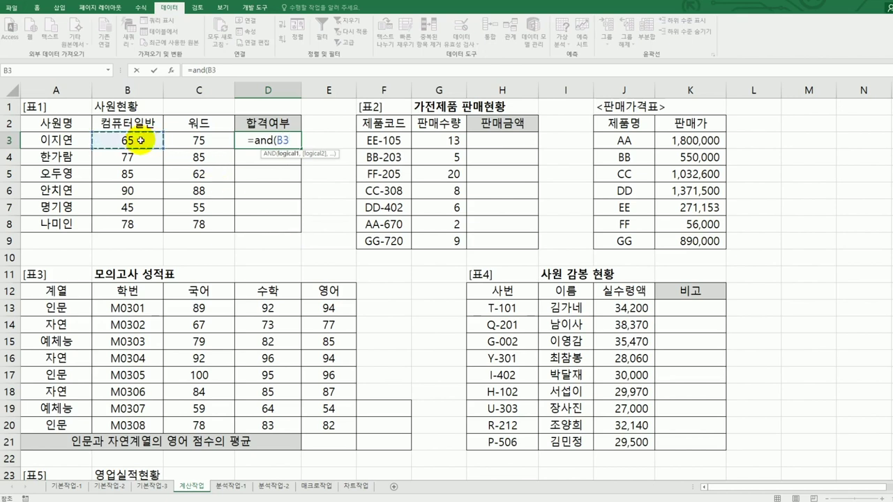
text(>=av)
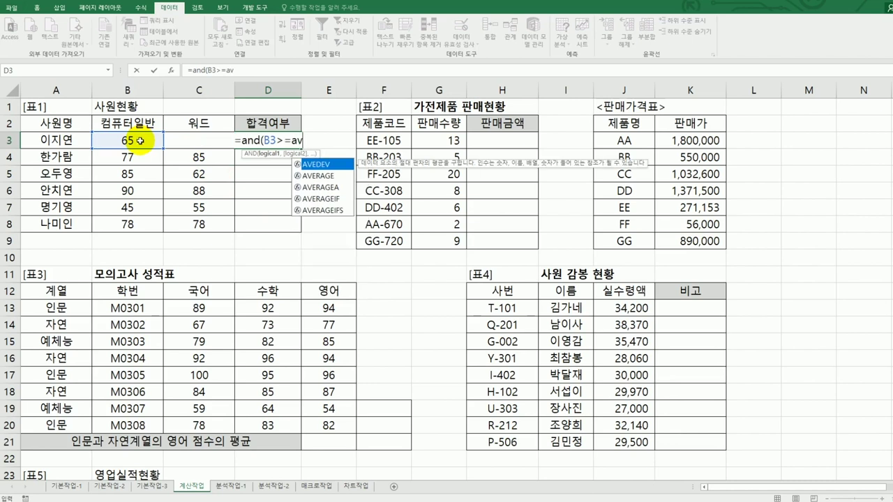
click(325, 176)
double_click(326, 175)
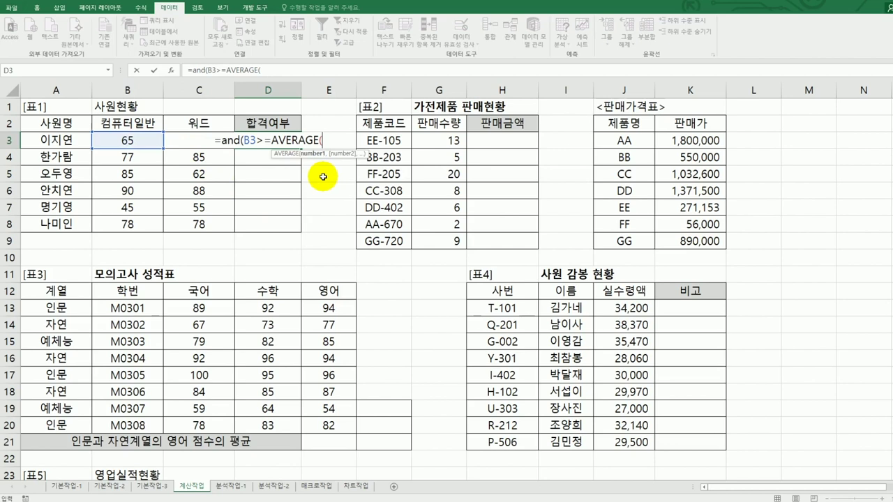
click(131, 142)
drag(137, 189, 116, 224)
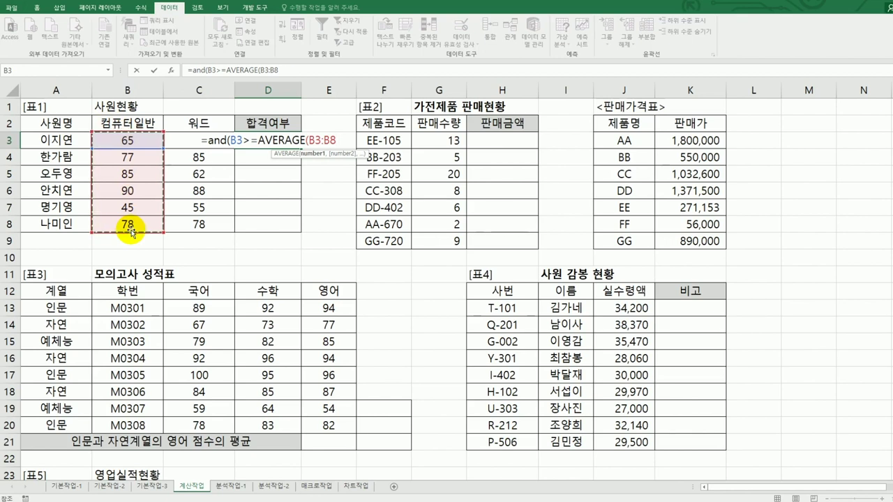
key(F4)
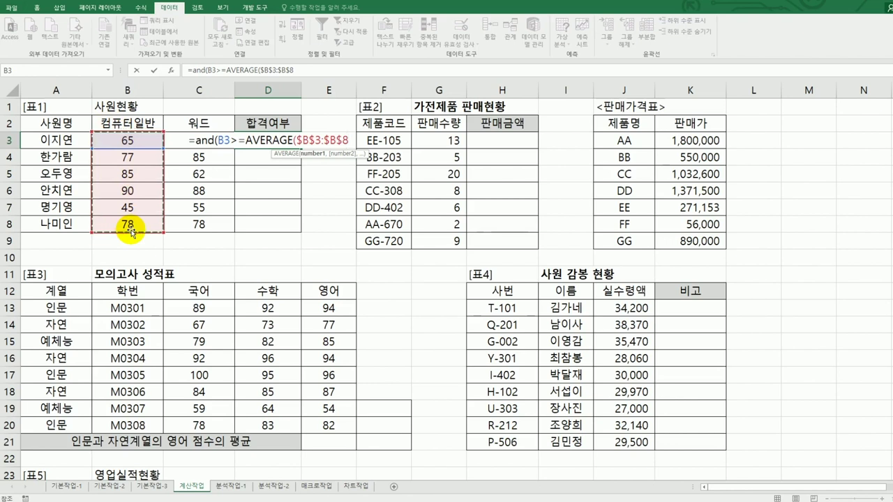
text(),)
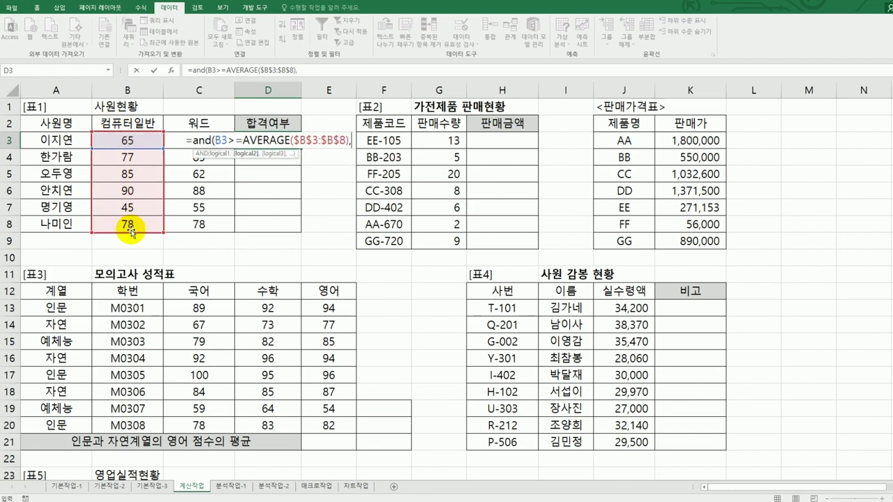
Add C3>=AVERAGE($C$3:$C$8) as the second condition for the 워드 scores and close the AND function.
click(176, 140)
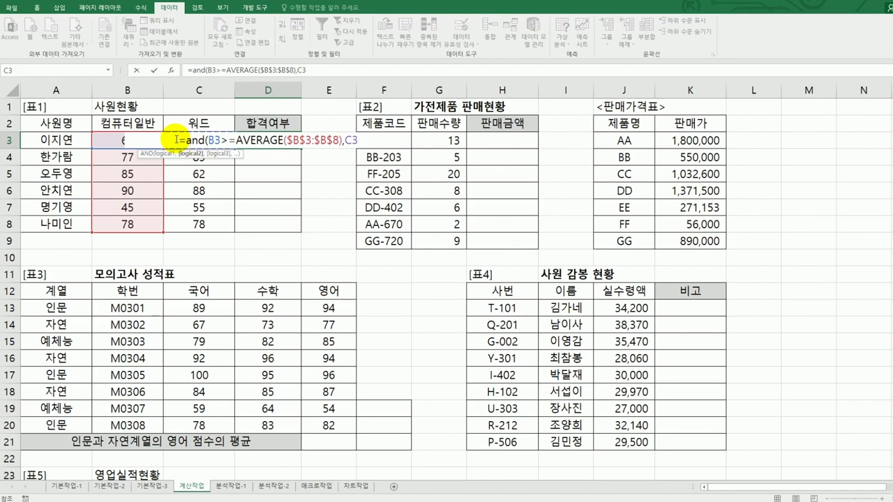
text(>=av)
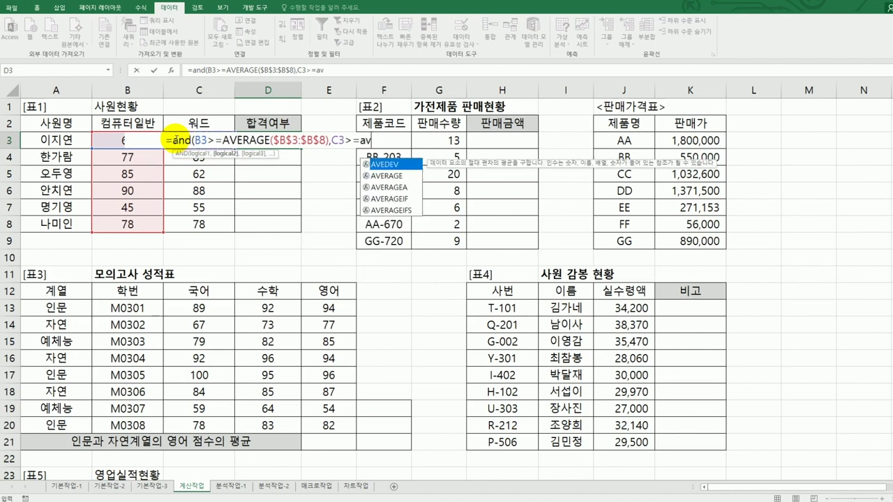
double_click(399, 181)
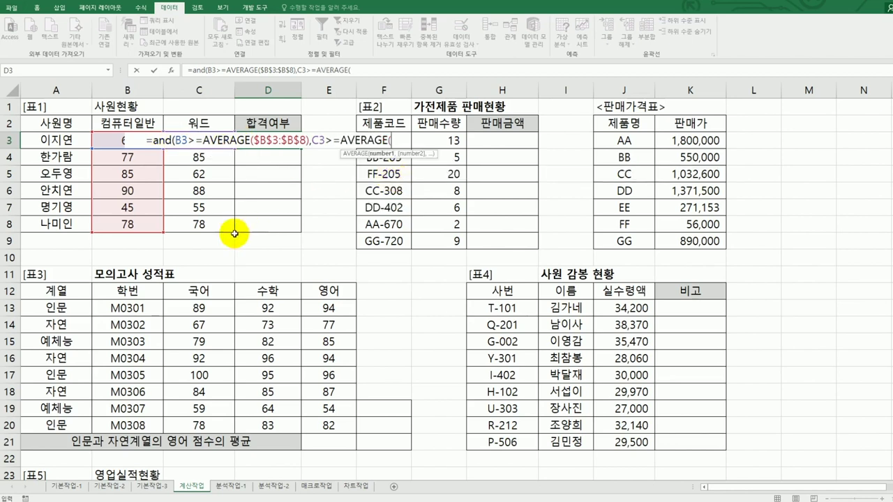
drag(202, 224, 208, 137)
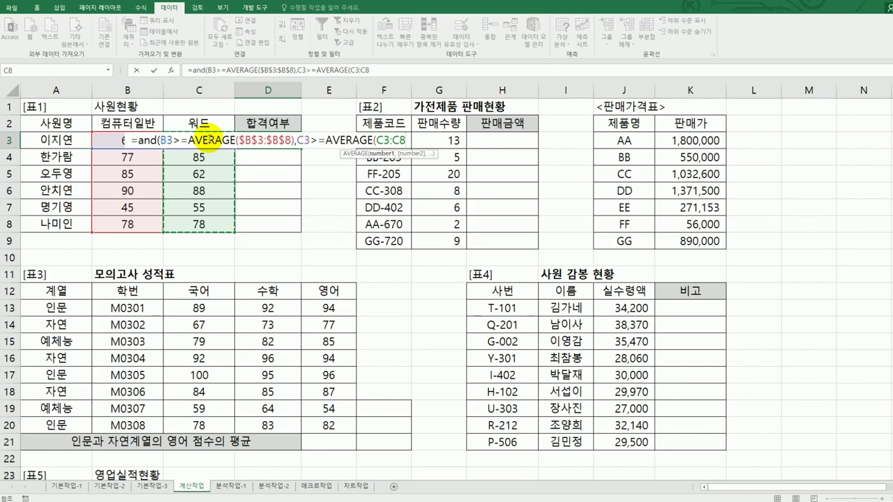
key(F4)
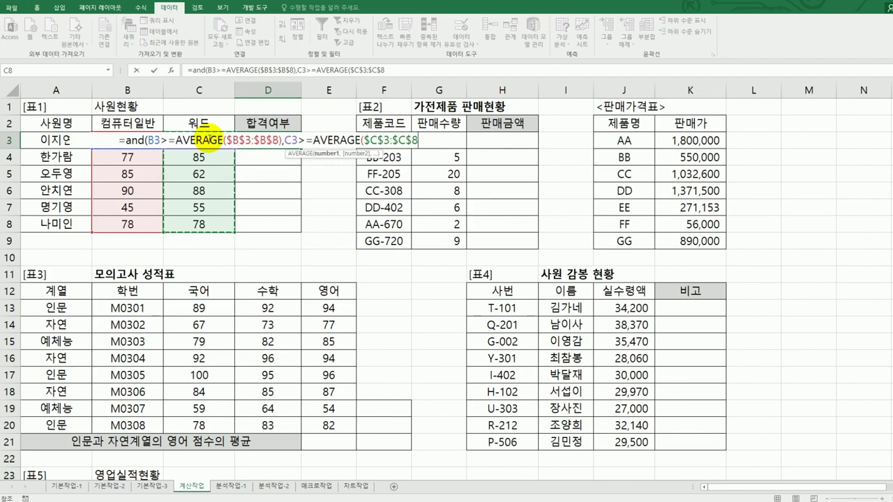
text())
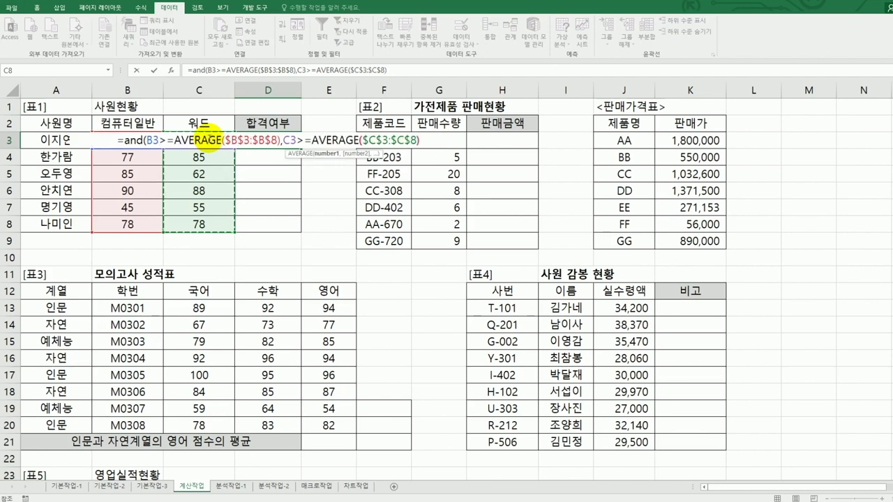
text())
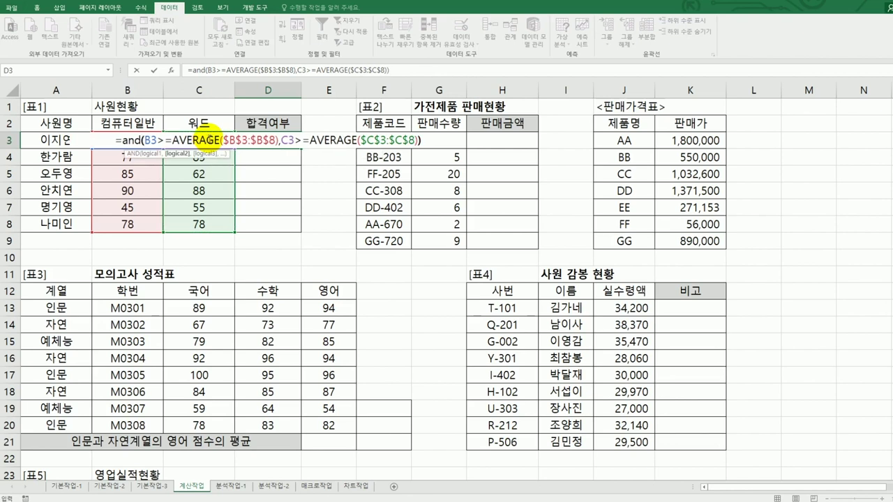
Confirm the AND formula in D3 and copy it down the 합격여부 column through D8.
key(Return)
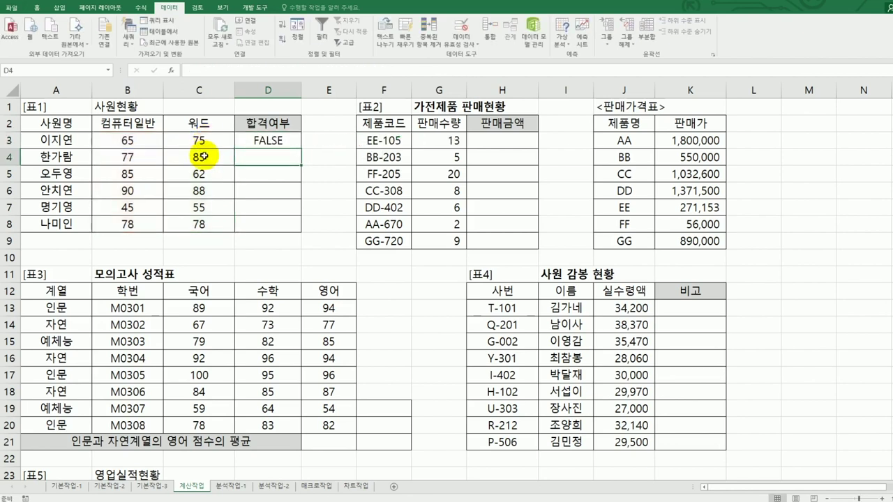
click(293, 141)
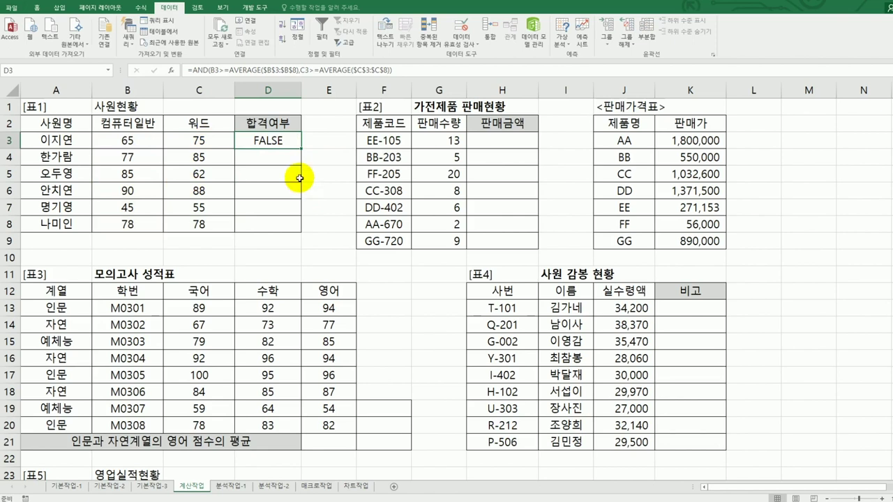
drag(301, 148, 289, 228)
Check the copied 합격여부 results in rows 4, 6 and 8 against the 컴퓨터일반 and 워드 scores.
click(268, 160)
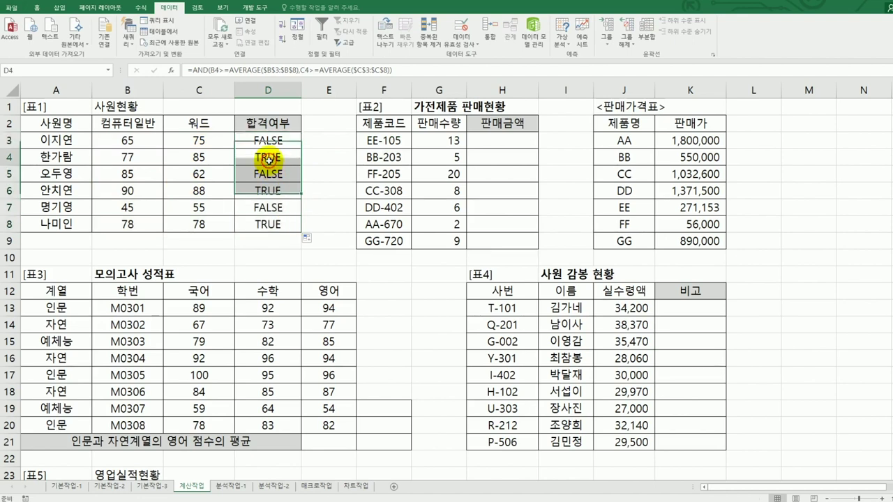
drag(132, 158, 296, 156)
drag(151, 190, 259, 189)
drag(129, 224, 248, 217)
Wrap the AND formula in D3 in an IF function, using it as the logical test.
click(257, 143)
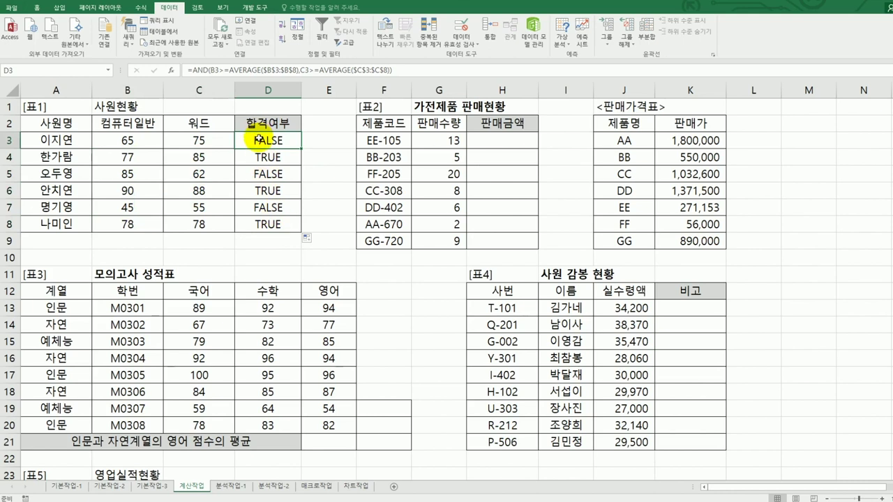
click(187, 70)
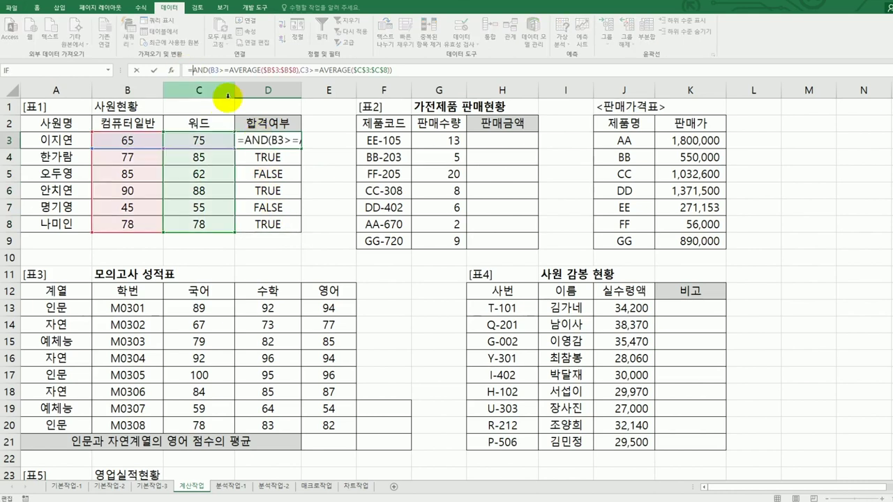
text(I)
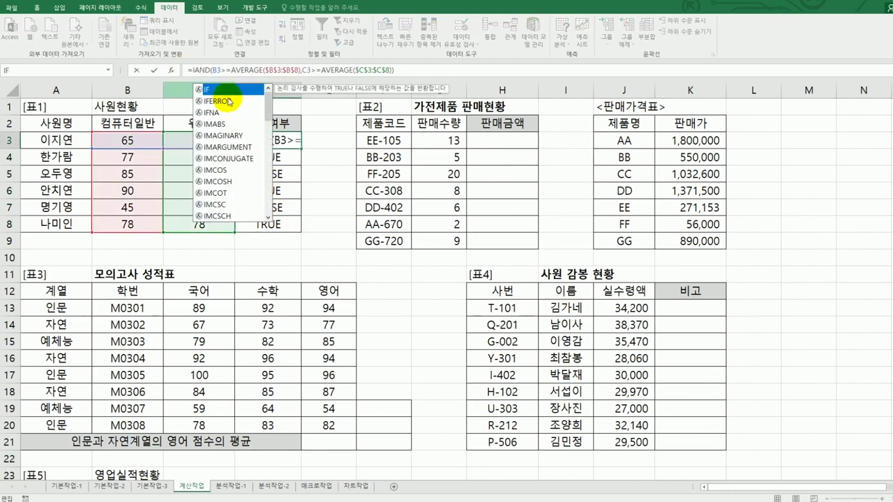
double_click(219, 89)
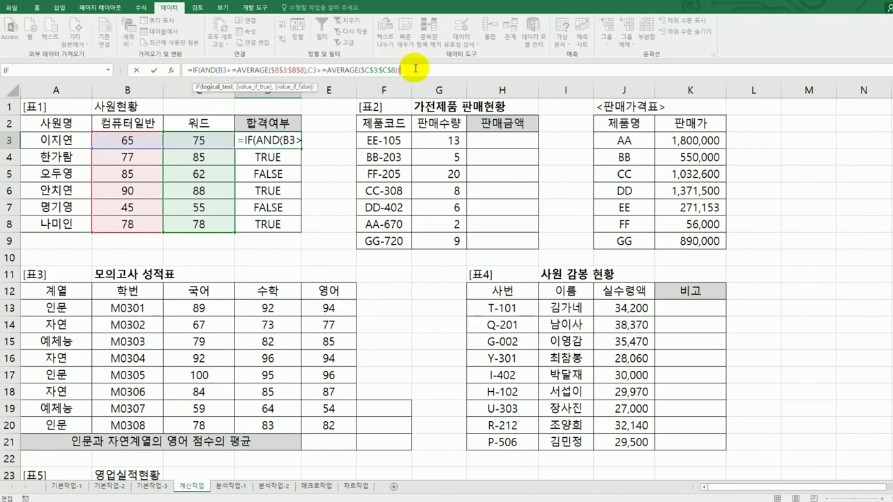
text(,)
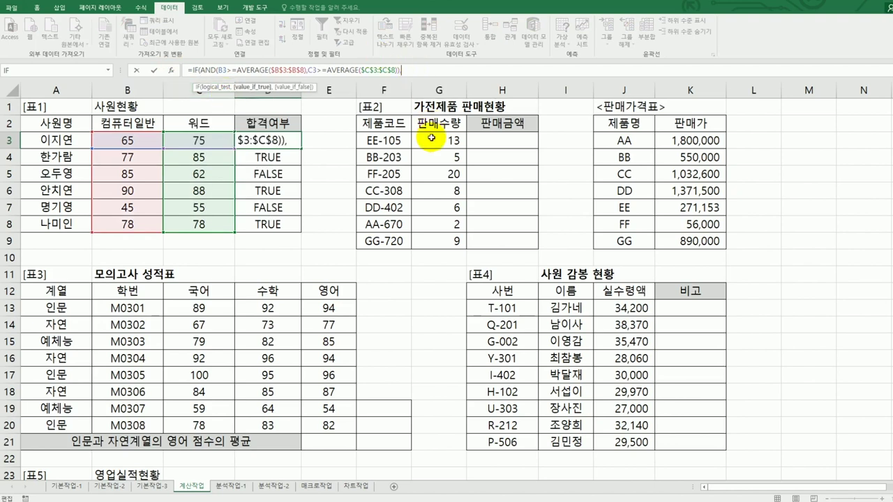
Have the IF function return 합격 when true and 불합격 when false, and copy the formula down through D8.
click(170, 71)
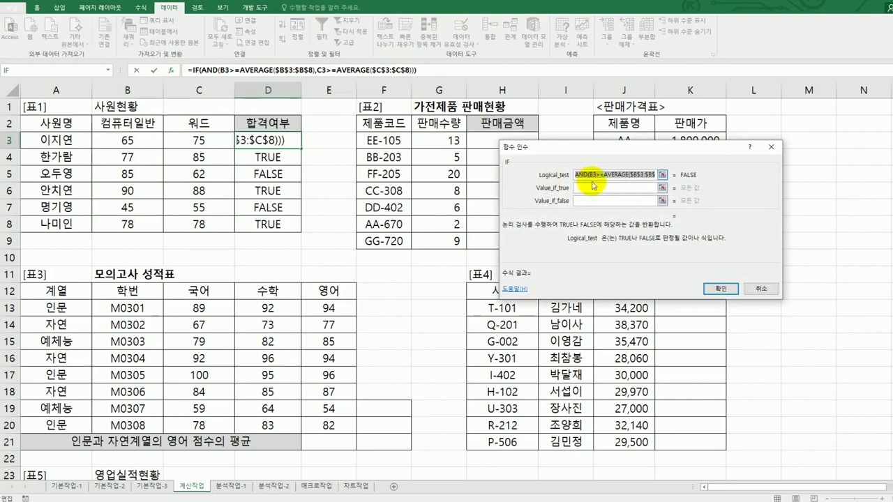
click(593, 190)
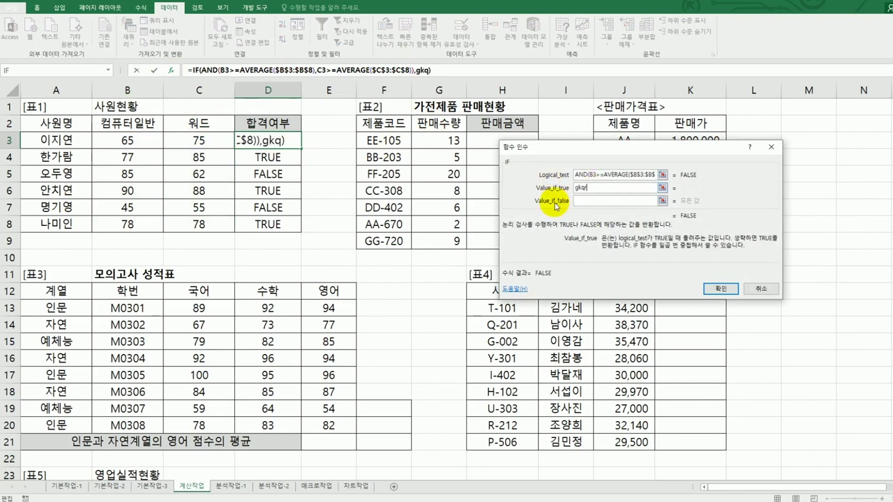
text(합격)
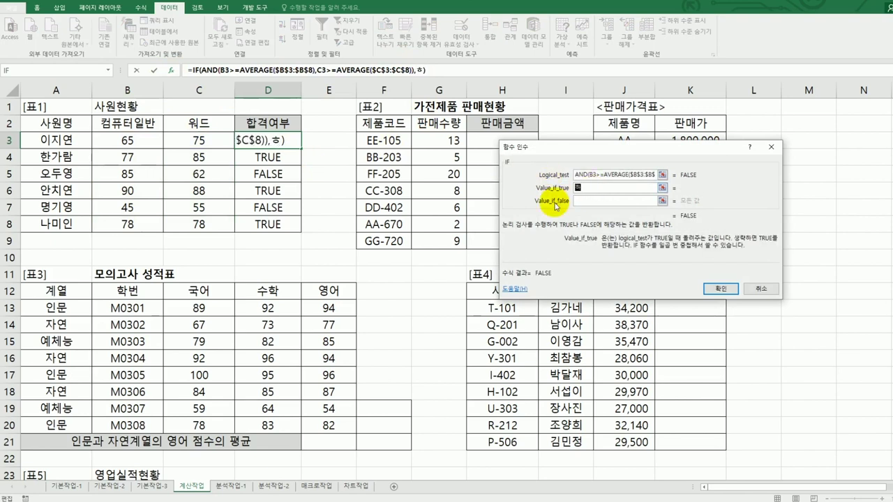
key(Tab)
text(불하)
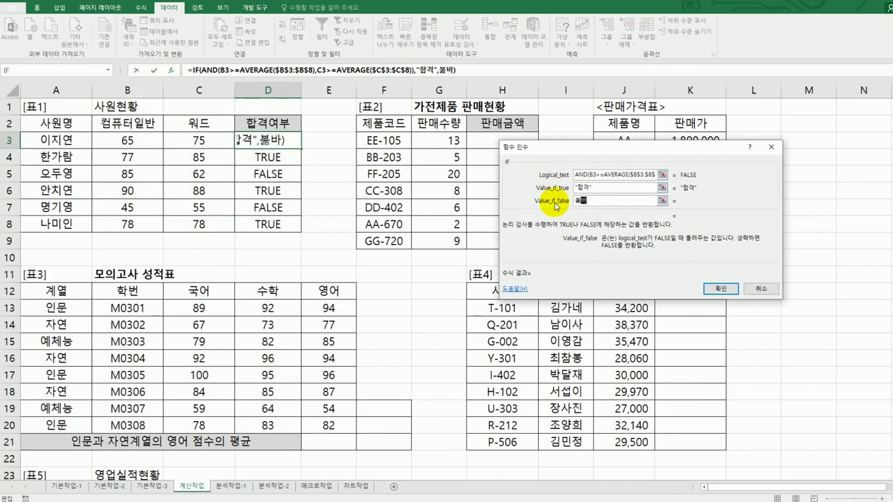
key(BackSpace)
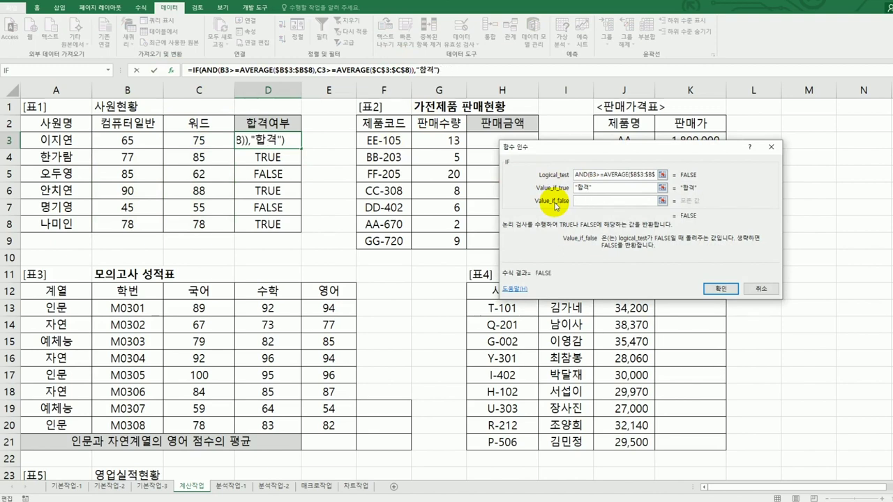
text(하합격)
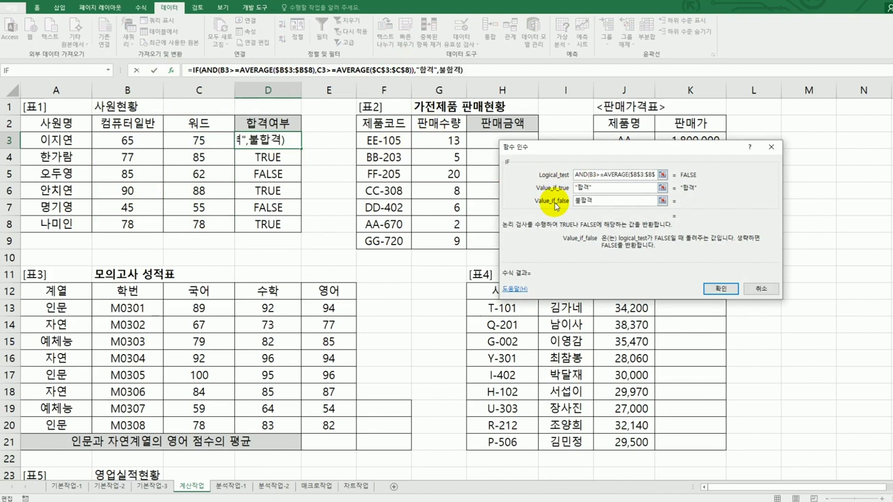
click(715, 289)
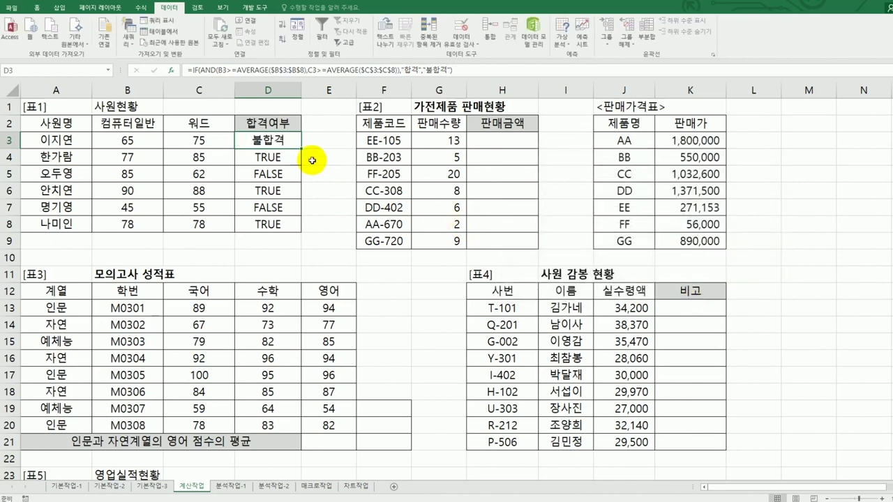
drag(301, 148, 301, 239)
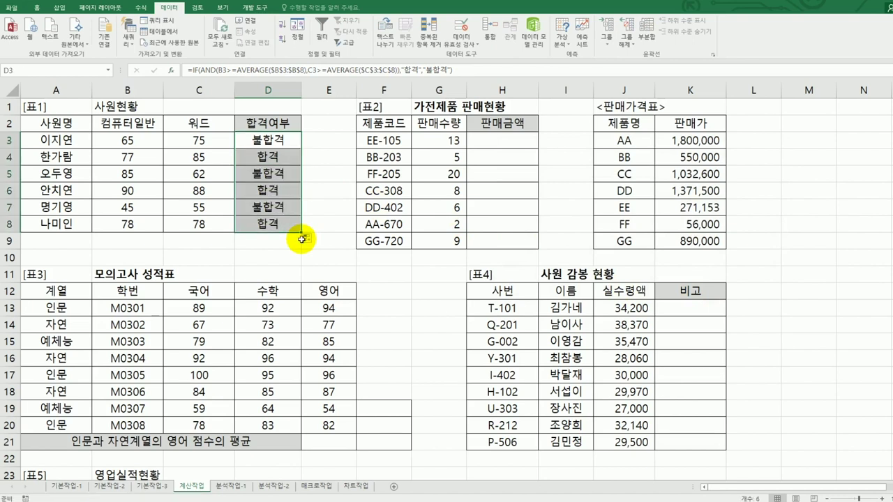
Examine the 제품코드 values in [표2] and the 제품명 and 판매가 columns of the 판매가격표.
click(486, 138)
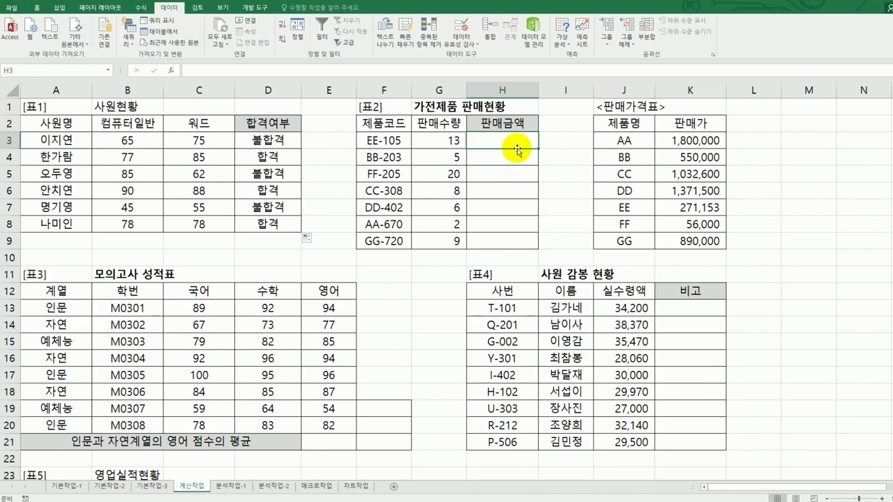
click(433, 141)
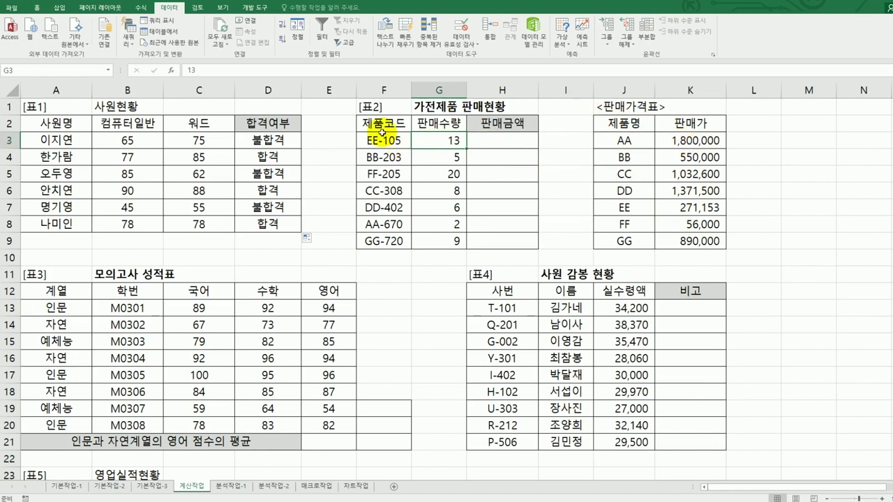
drag(383, 140, 391, 241)
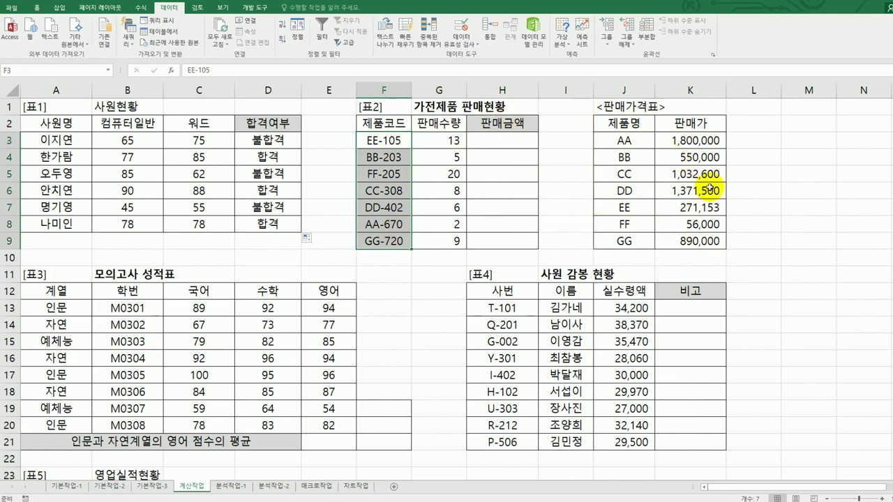
drag(624, 140, 625, 234)
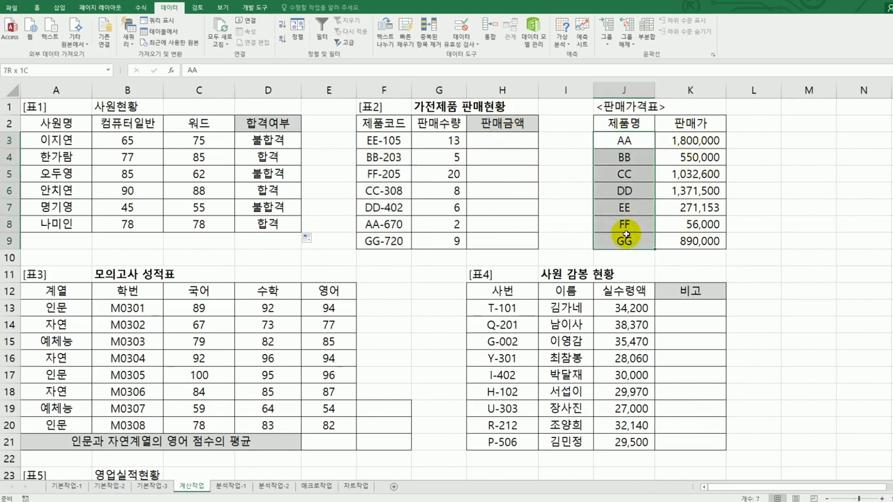
drag(667, 140, 669, 235)
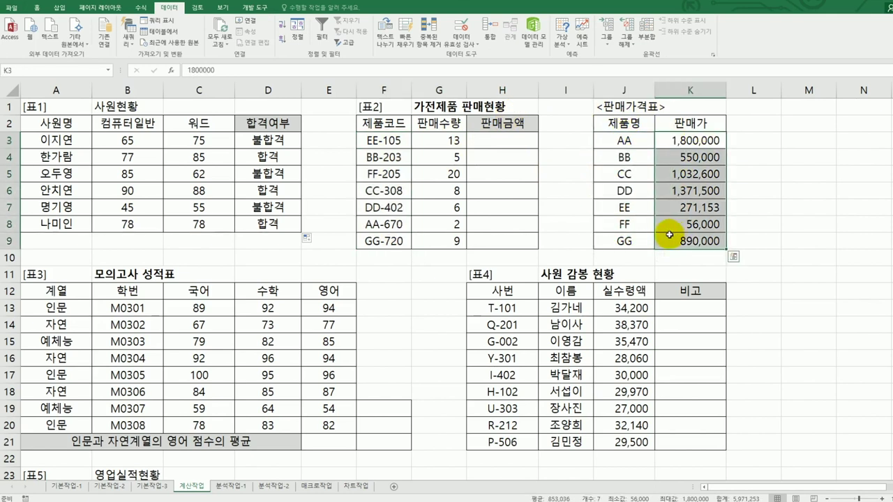
Enter =LEFT(F3,2) in the first 판매금액 cell, H3, and copy it down through H9.
click(498, 139)
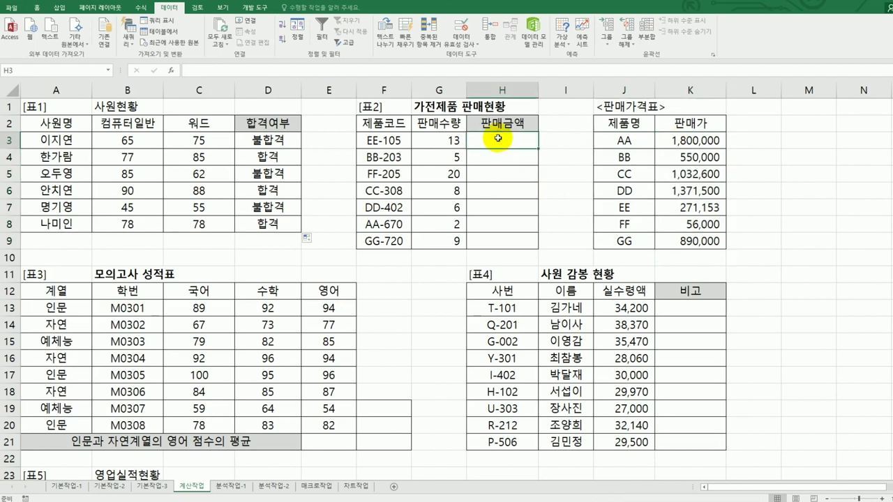
text(=)
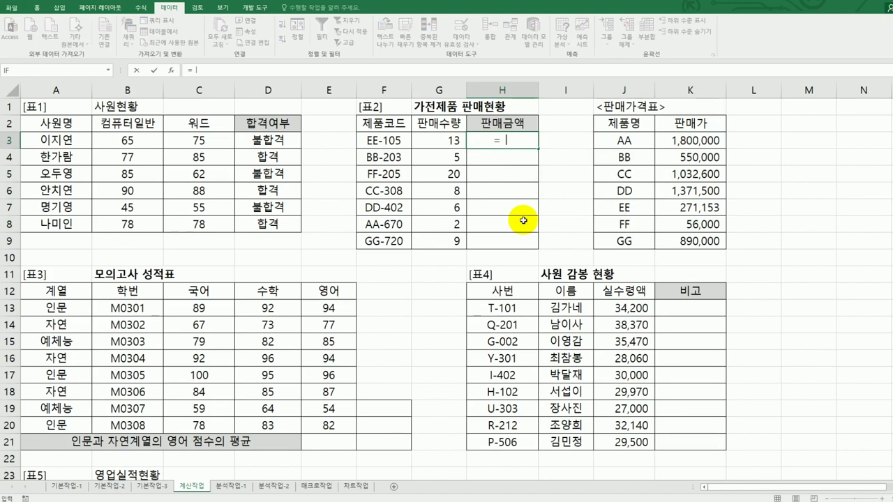
text(l)
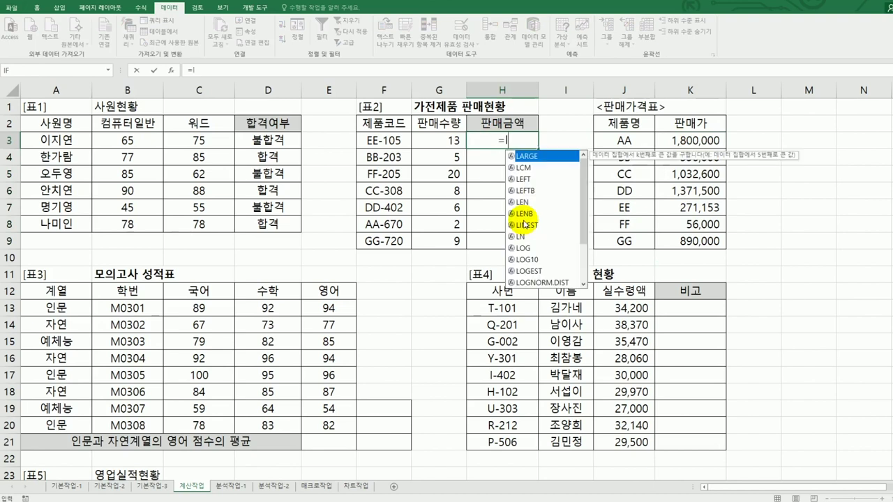
double_click(534, 183)
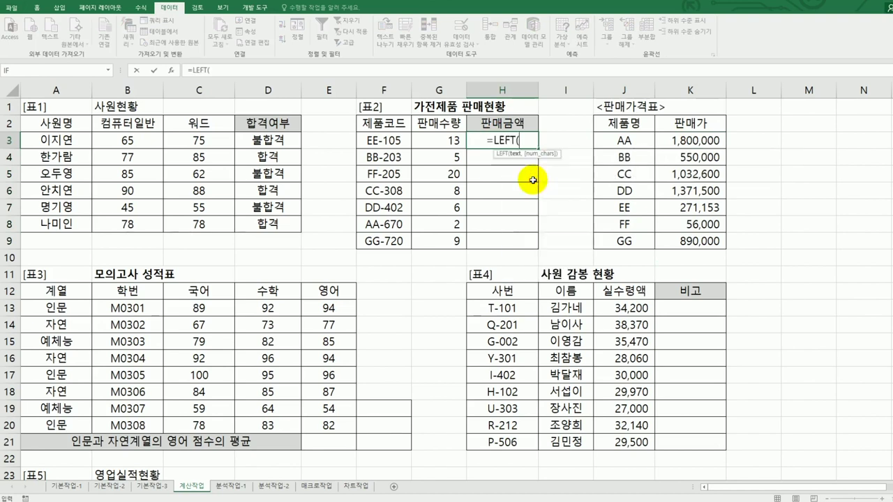
click(385, 140)
text(,)
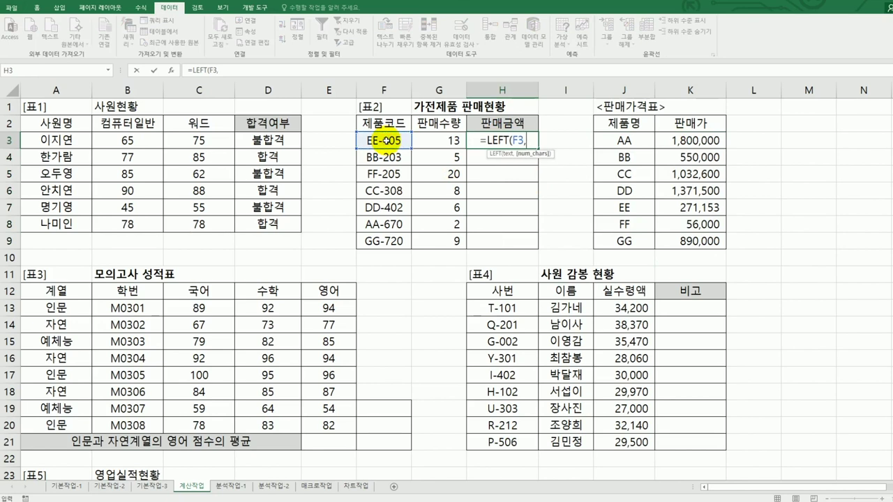
text(2))
key(Return)
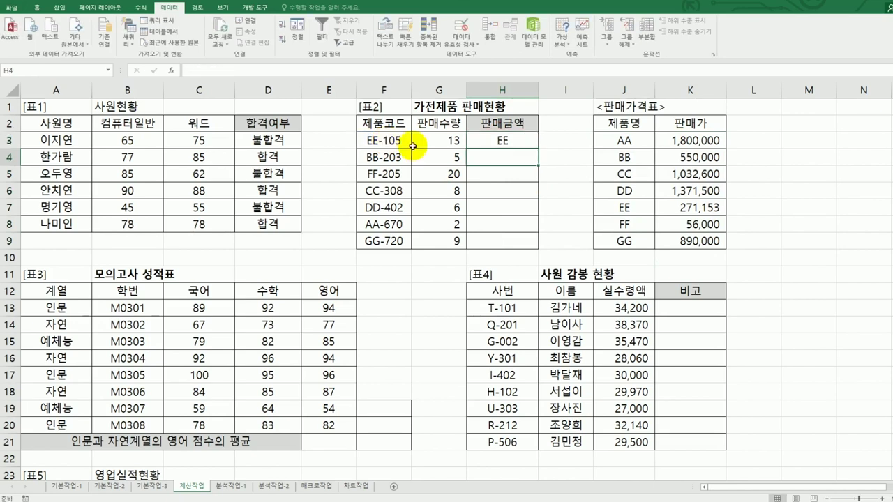
click(497, 142)
drag(538, 149, 514, 243)
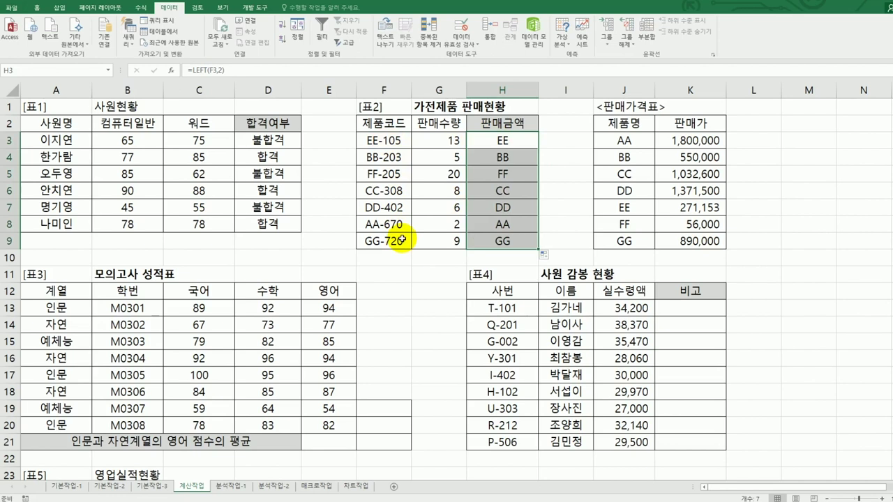
Wrap the LEFT formula in H3 in a VLOOKUP function, using it as the lookup value.
click(483, 144)
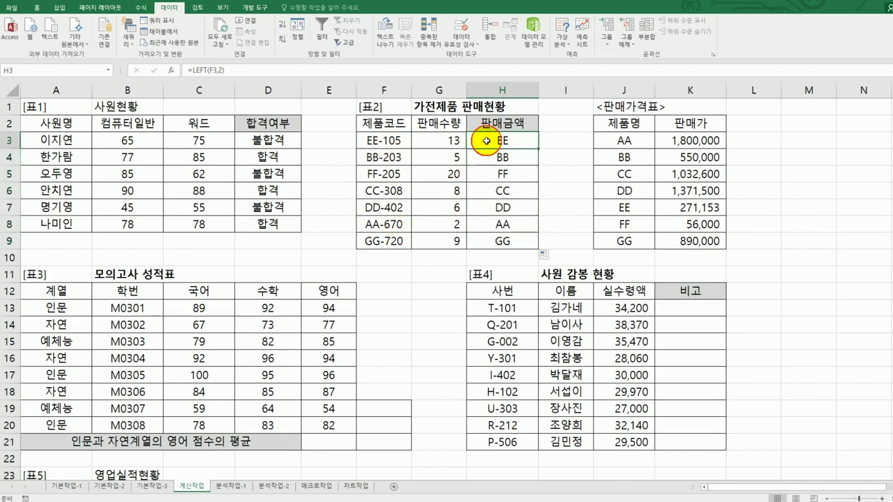
click(199, 71)
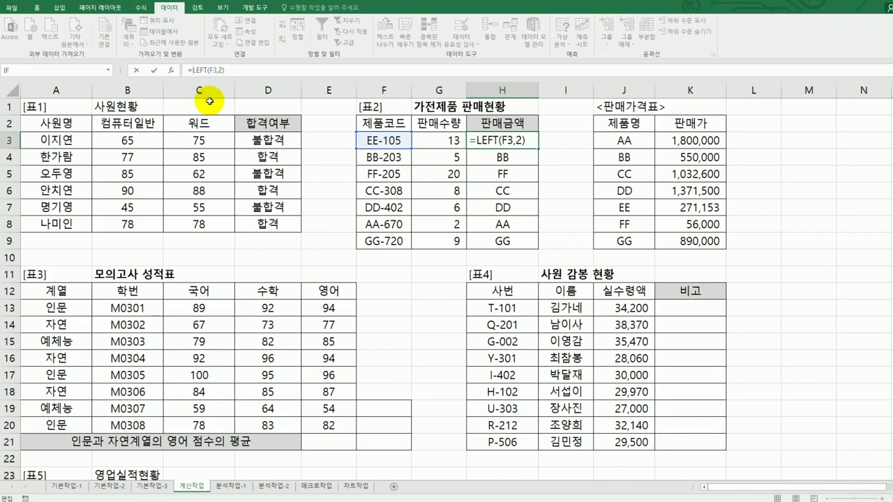
text(v)
double_click(229, 159)
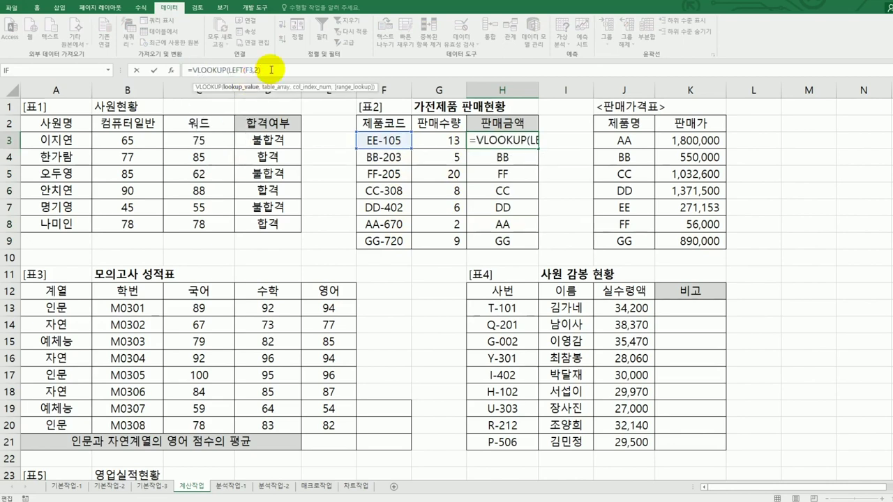
text(,)
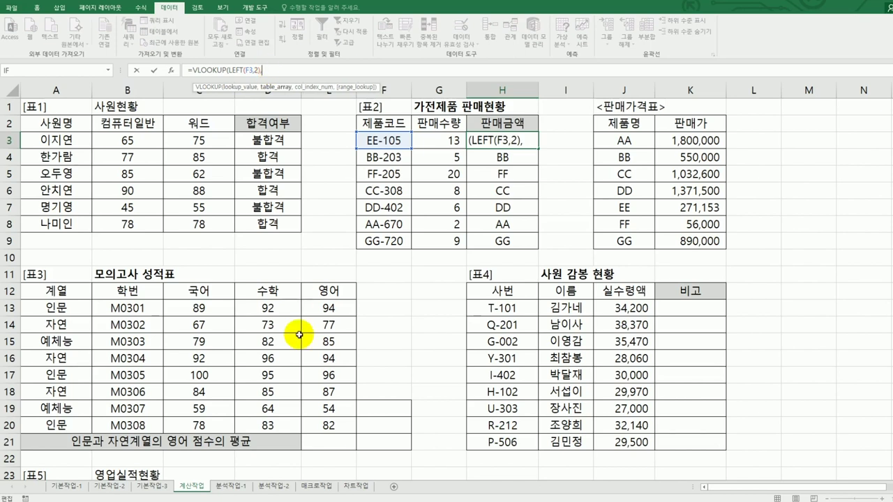
Set the VLOOKUP table array in H3 to the 판매가격표 data as the absolute range $J$3:$K$9.
click(170, 70)
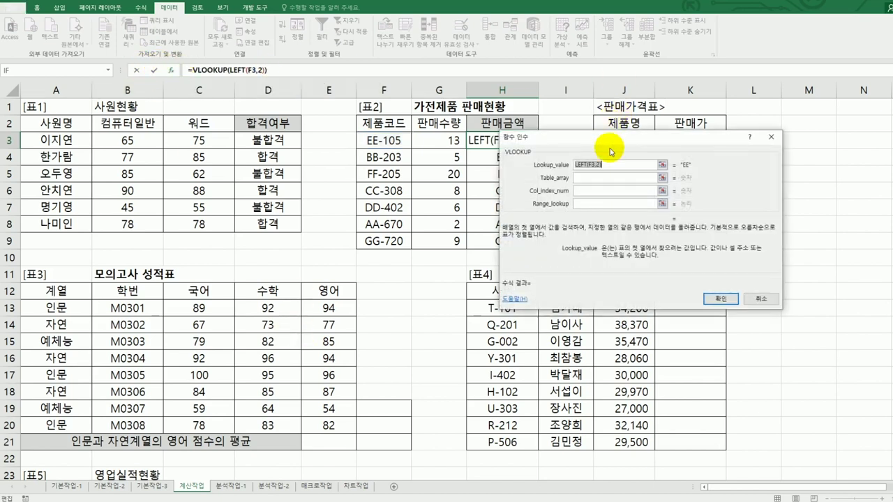
drag(609, 148, 381, 211)
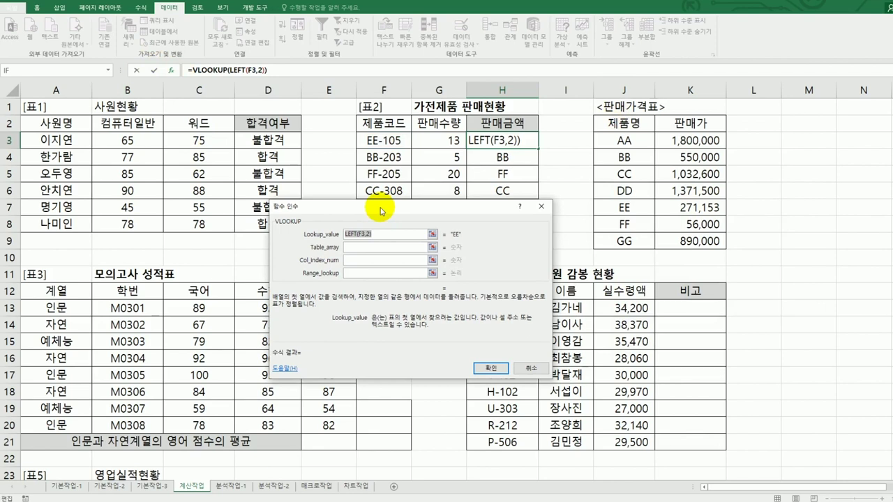
click(375, 246)
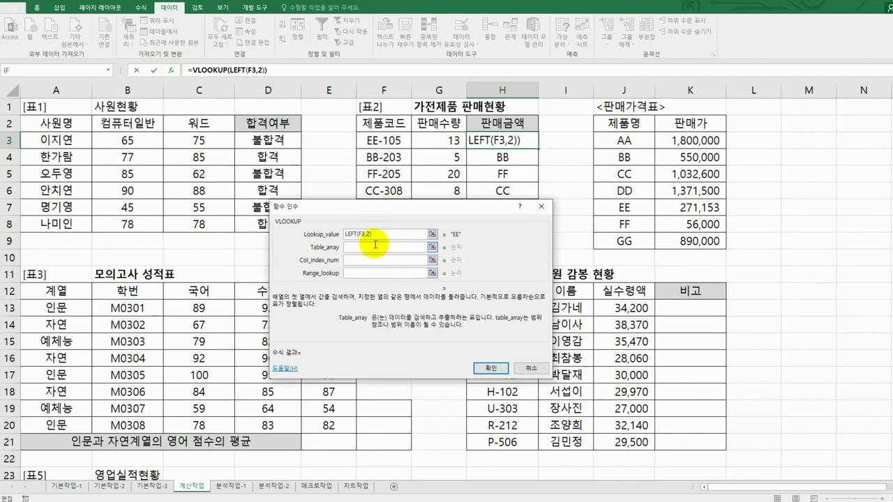
drag(617, 140, 669, 238)
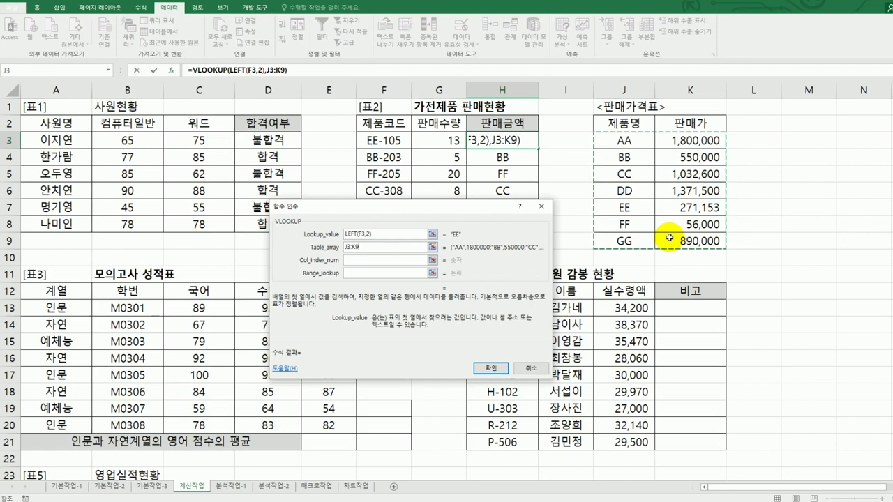
key(F4)
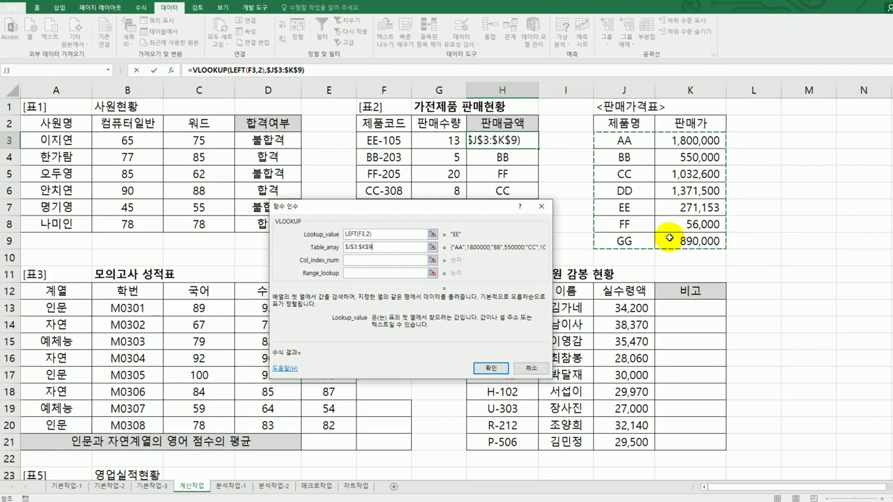
Complete the VLOOKUP with column index 2 and range lookup 0, and copy the formula from H3 down through H9.
click(404, 264)
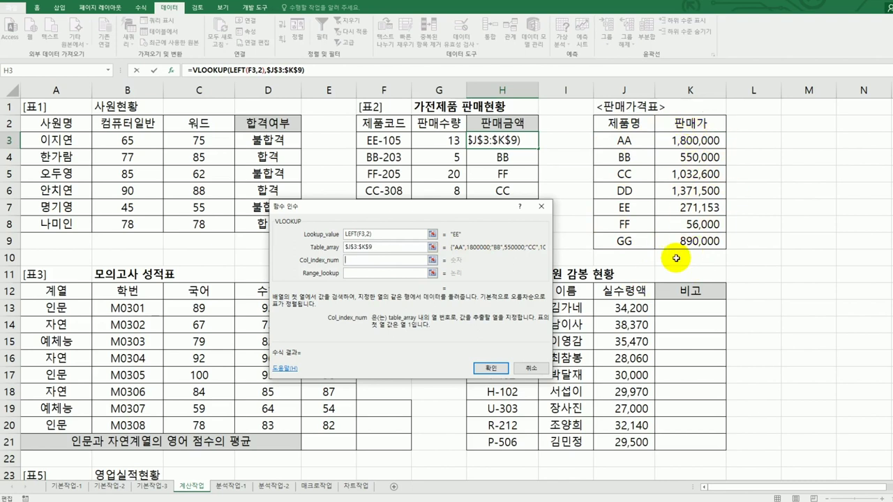
text(2)
click(408, 273)
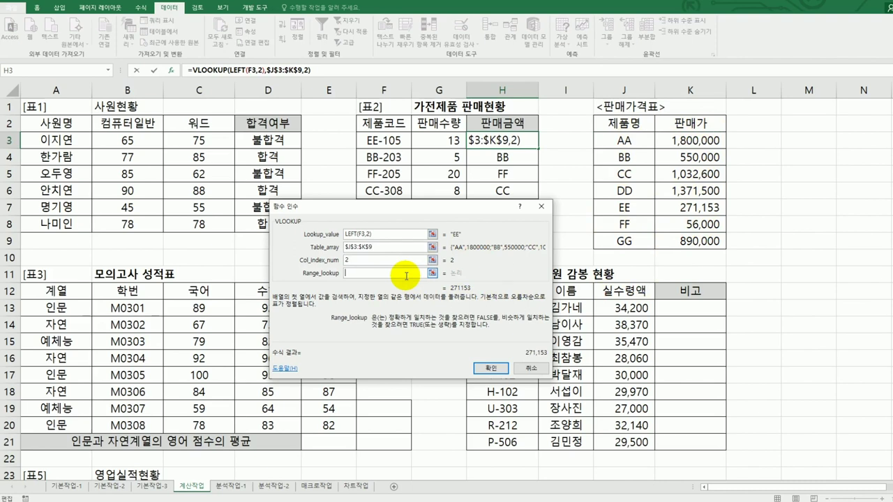
text(0)
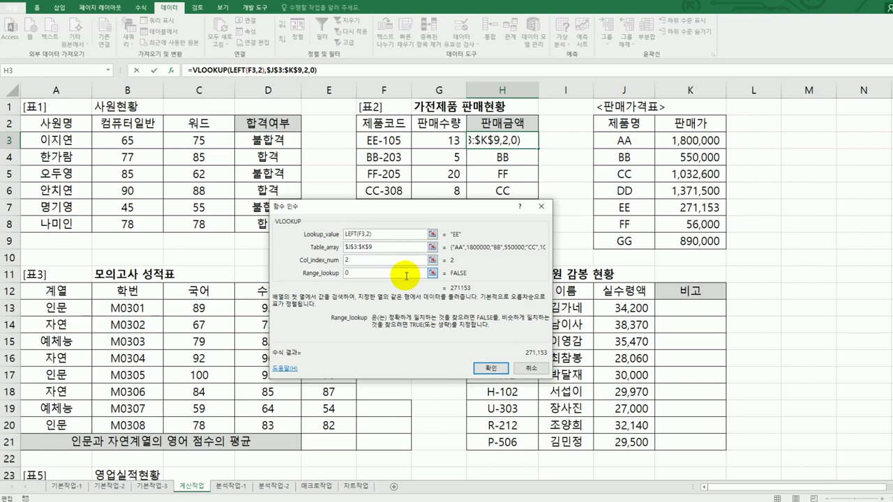
click(491, 368)
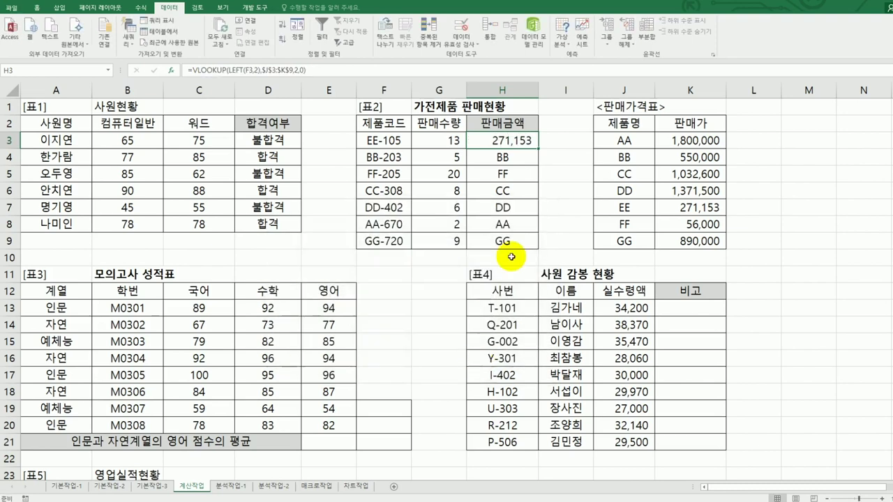
drag(537, 148, 532, 250)
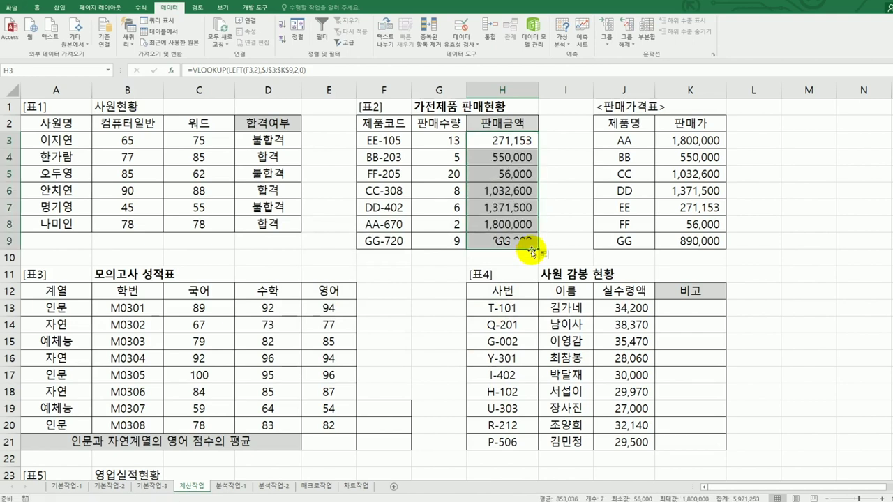
Multiply the VLOOKUP result in H3 by the 판매수량 in G3 and copy the formula down through H9.
click(520, 147)
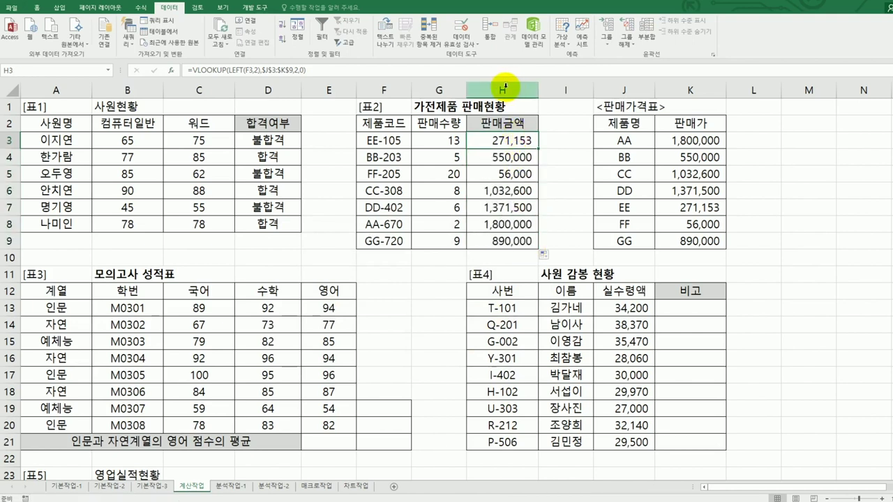
click(391, 71)
text(*)
click(448, 140)
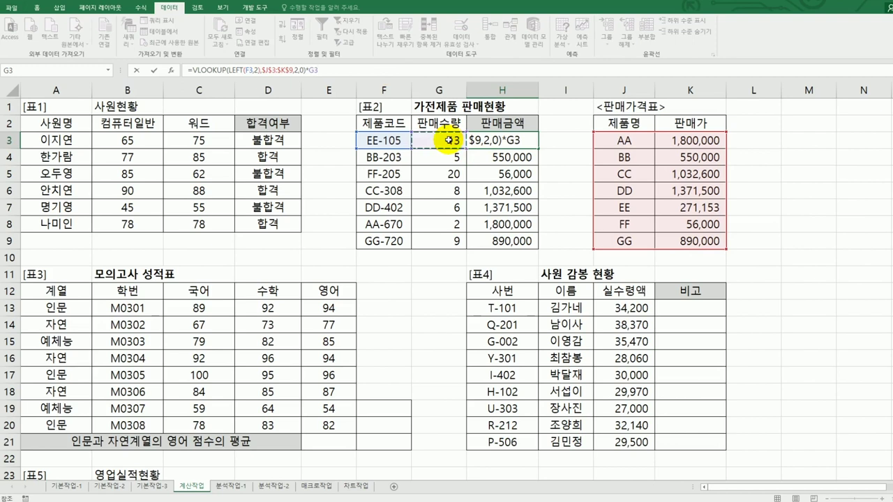
key(Return)
click(489, 141)
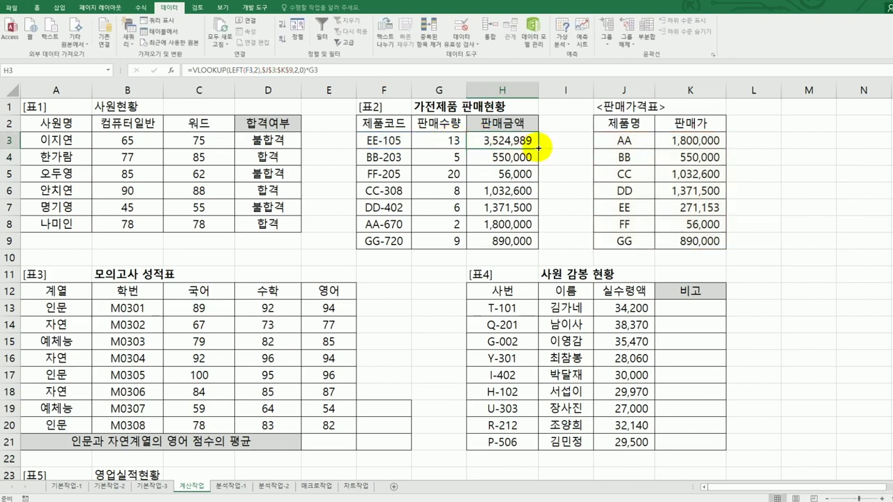
drag(538, 148, 528, 241)
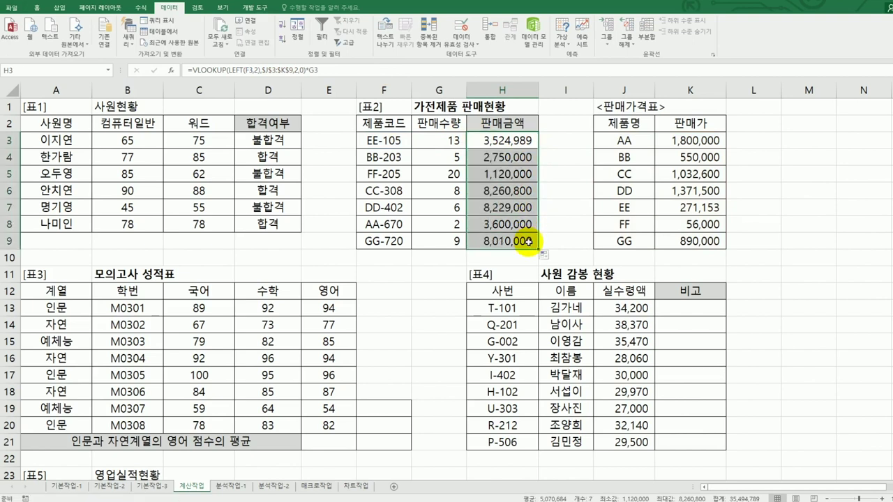
Build the [표3] criteria range in F19:F21 by copying the 계열 header and the 인문 and 자연 entries from A12:A14.
scroll(339, 295, down, 3)
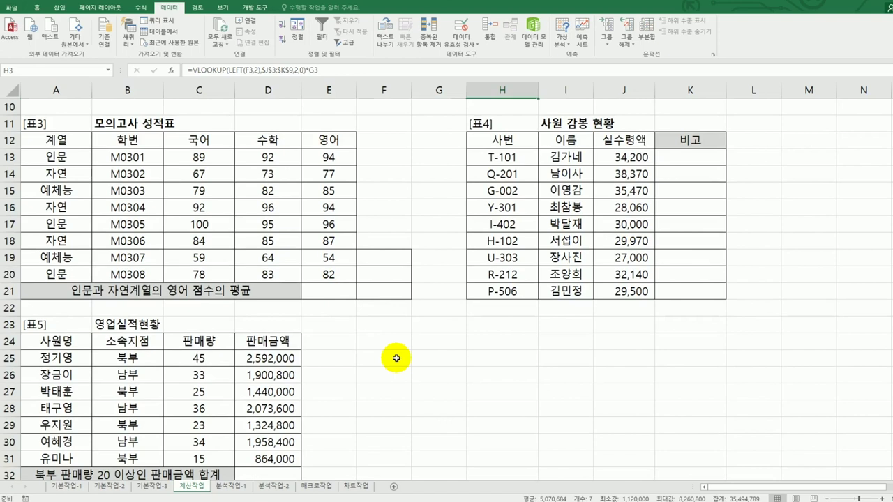
drag(385, 259, 382, 289)
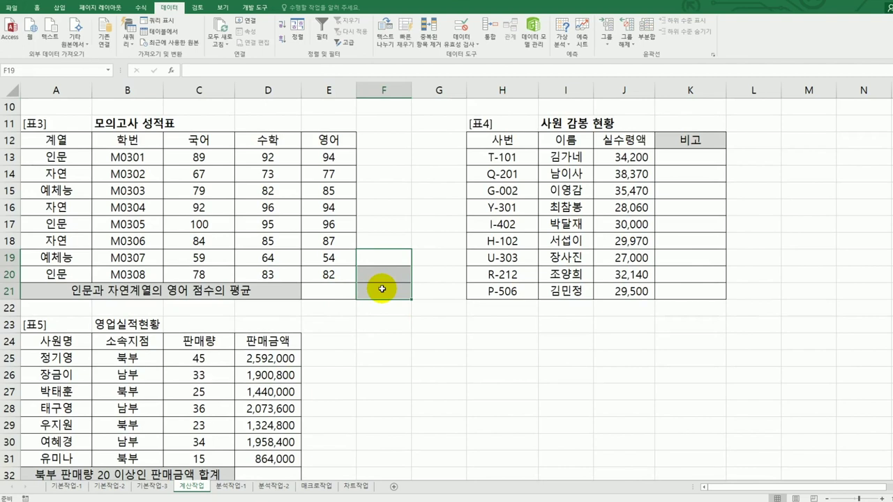
scroll(383, 289, up, 1)
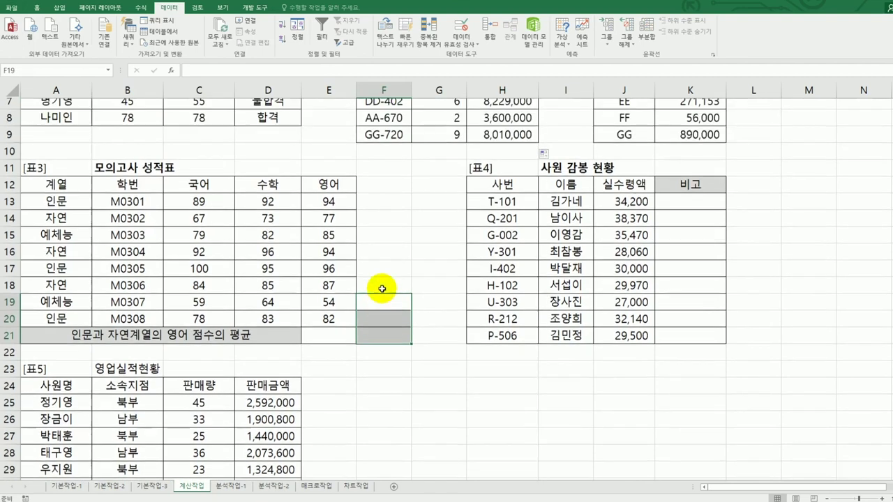
click(63, 190)
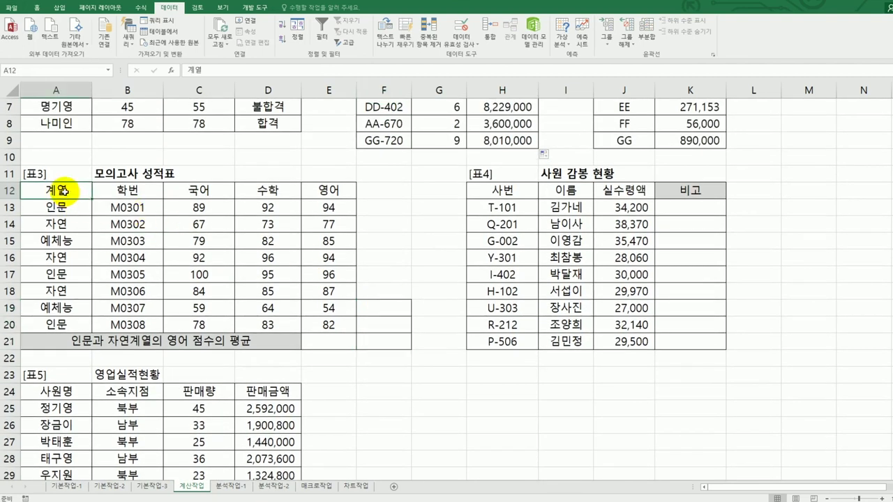
ctrl+click(60, 207)
ctrl+click(67, 224)
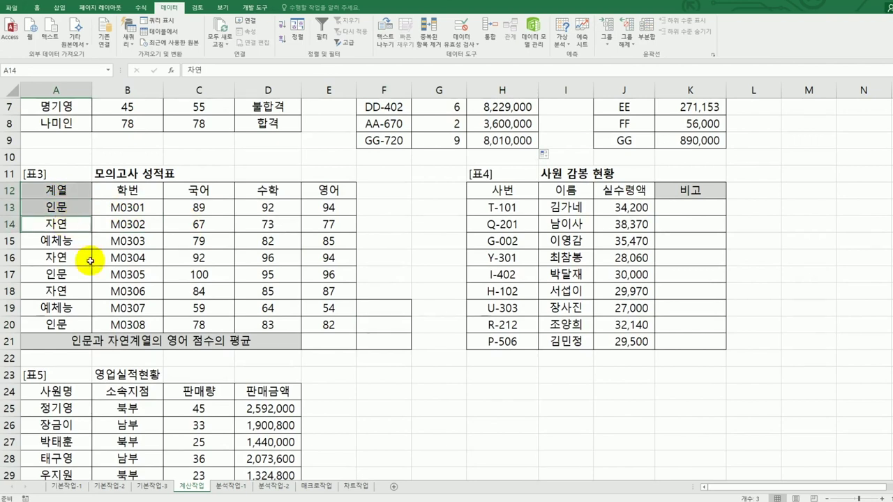
key(ctrl+c)
click(384, 309)
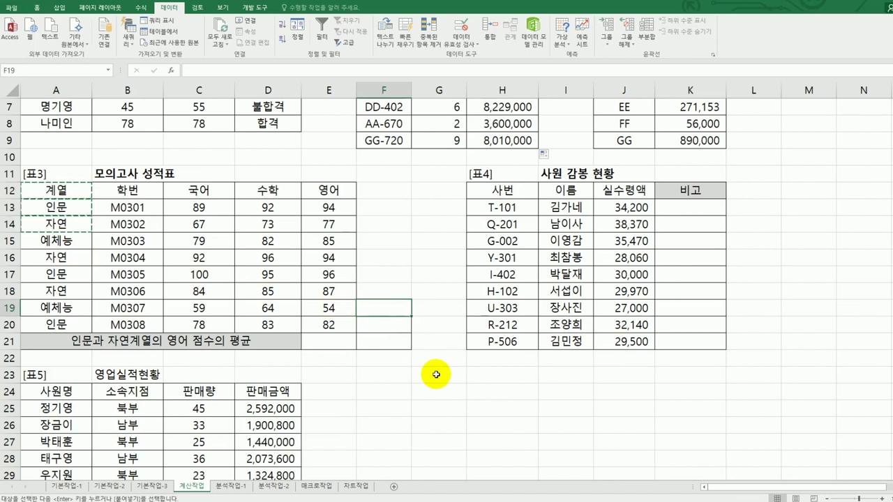
key(ctrl+v)
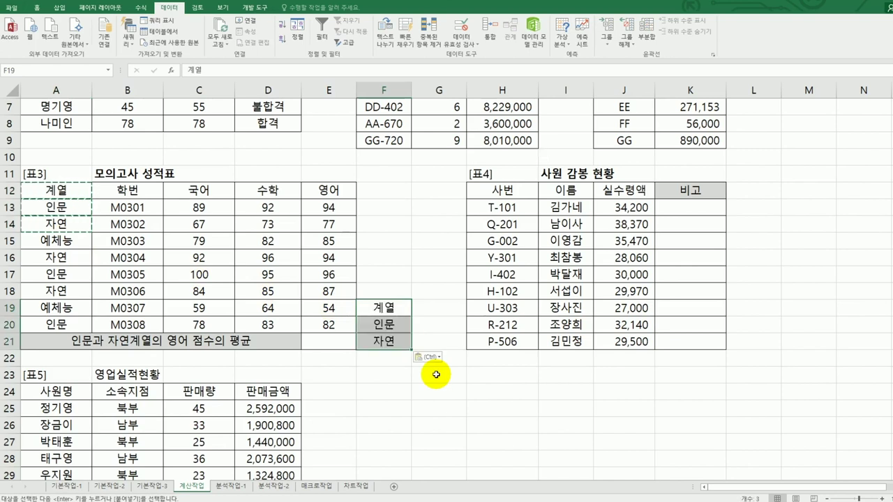
click(389, 305)
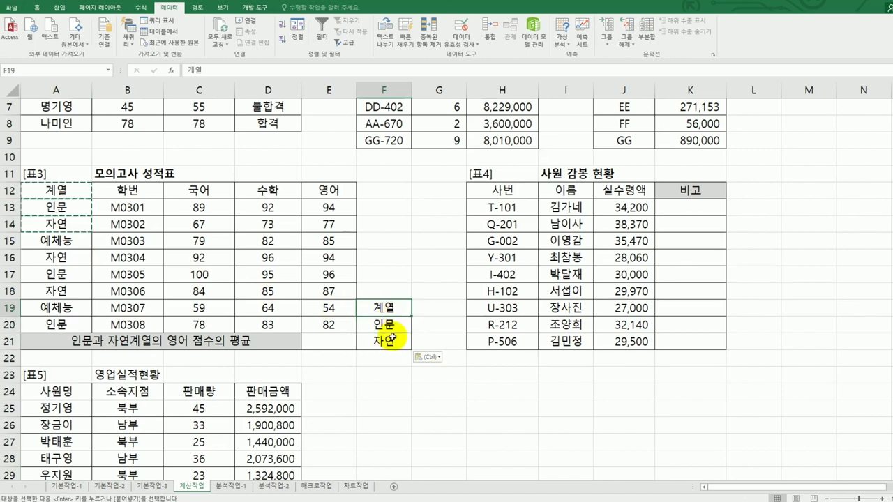
click(391, 325)
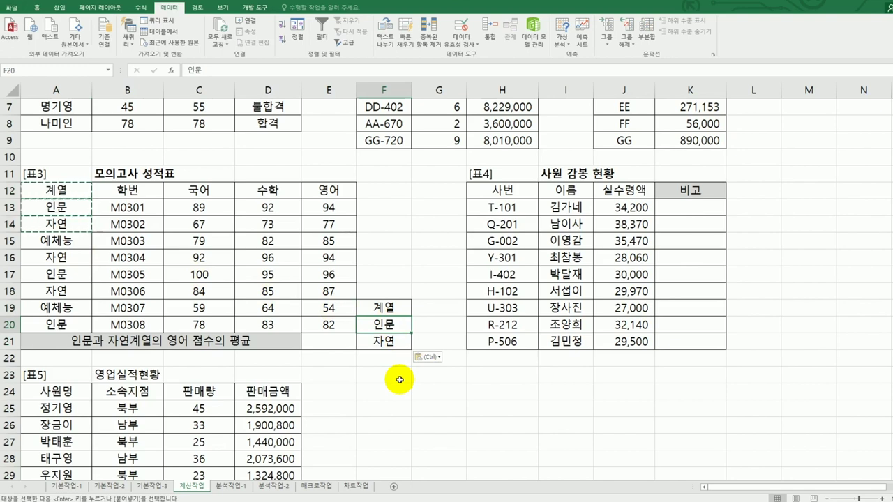
Start a DAVERAGE function in E21 with the whole [표3] range A12:E20 as its database.
click(338, 342)
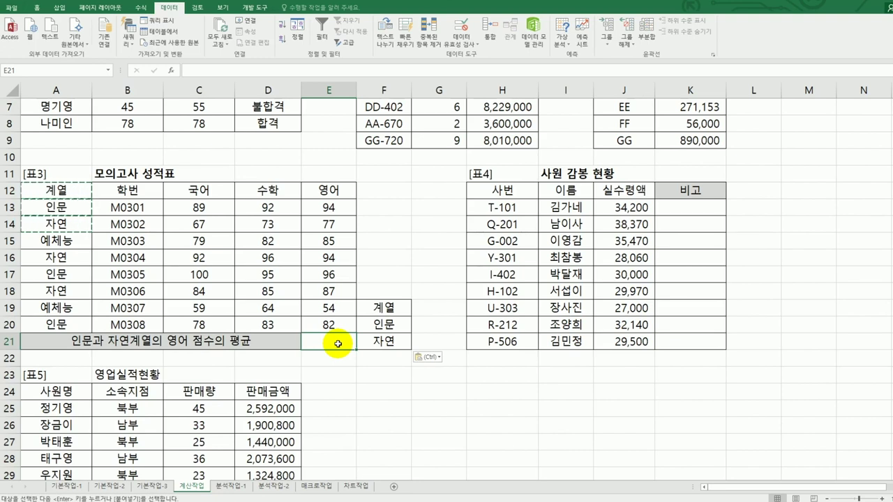
text(=)
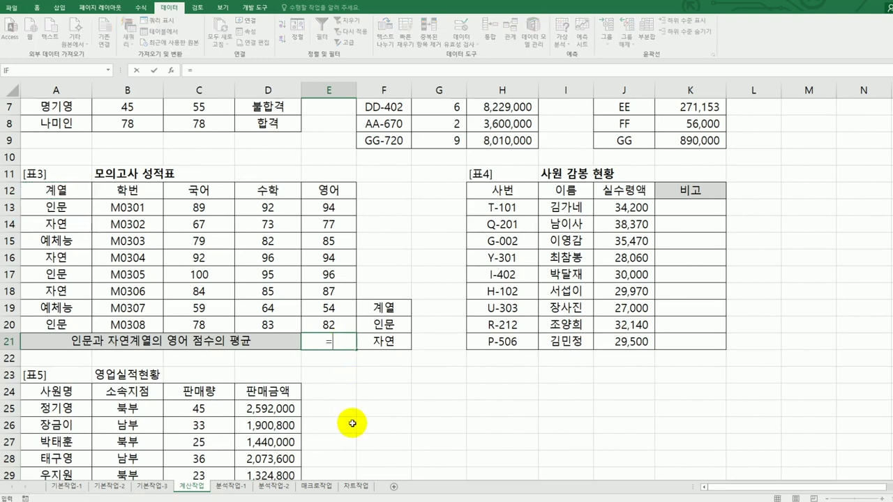
text(d)
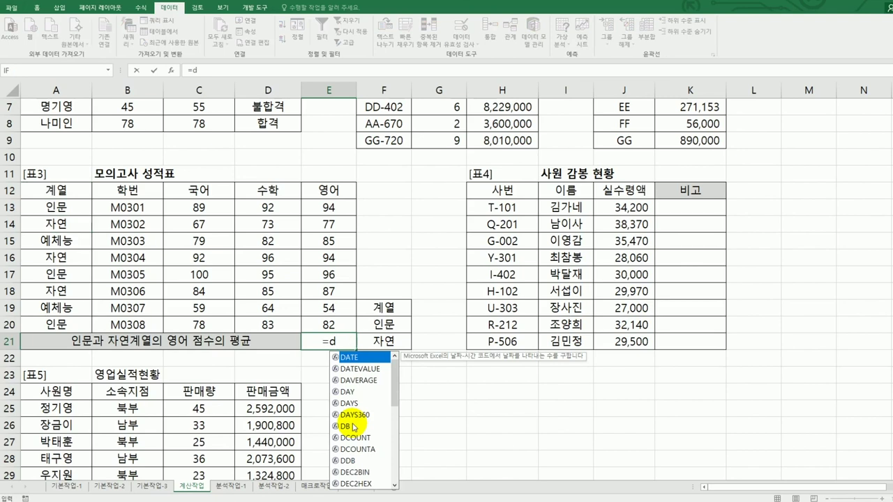
click(357, 382)
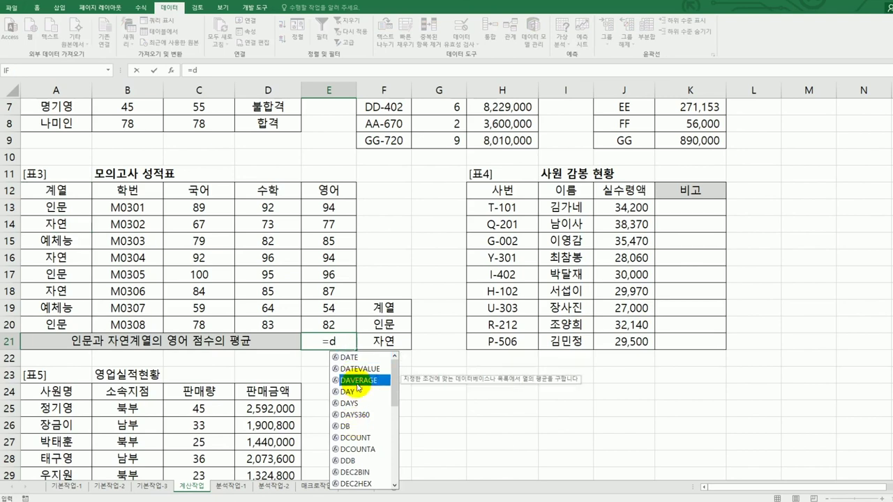
double_click(358, 382)
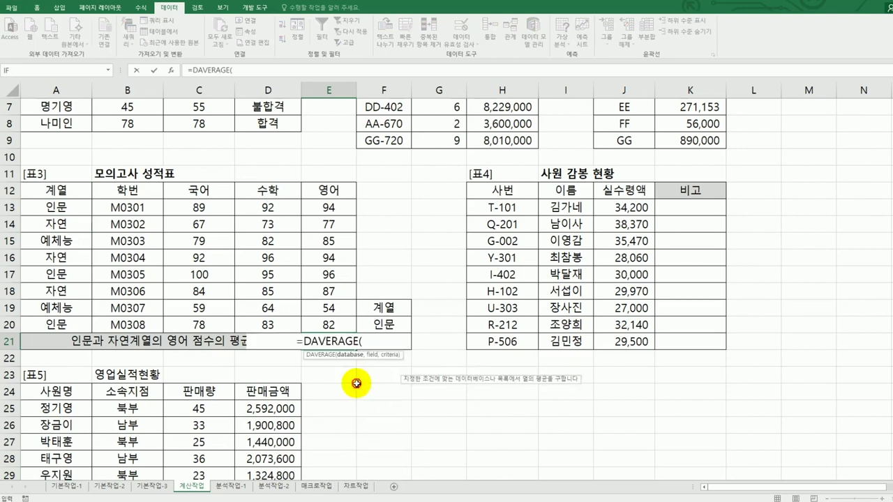
click(170, 70)
drag(460, 224, 633, 198)
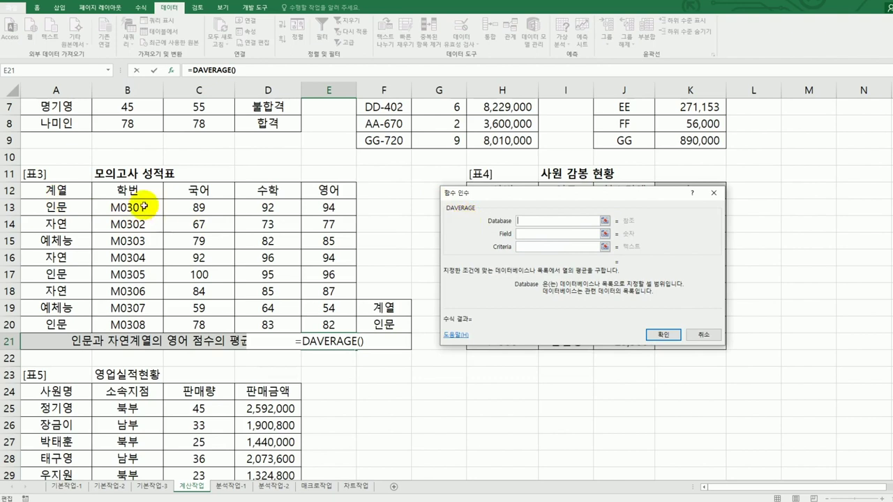
drag(63, 190, 326, 322)
Complete the DAVERAGE function with the 영어 header E12 as field and F19:F21 as criteria.
click(567, 234)
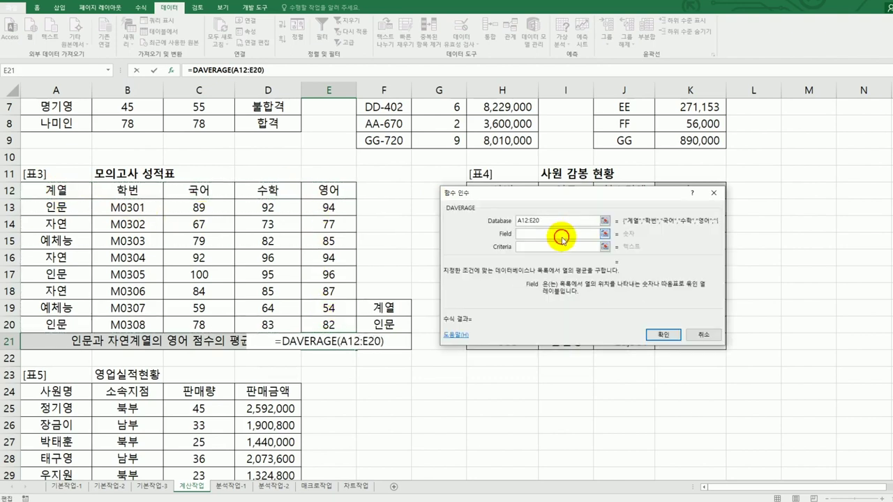
click(333, 191)
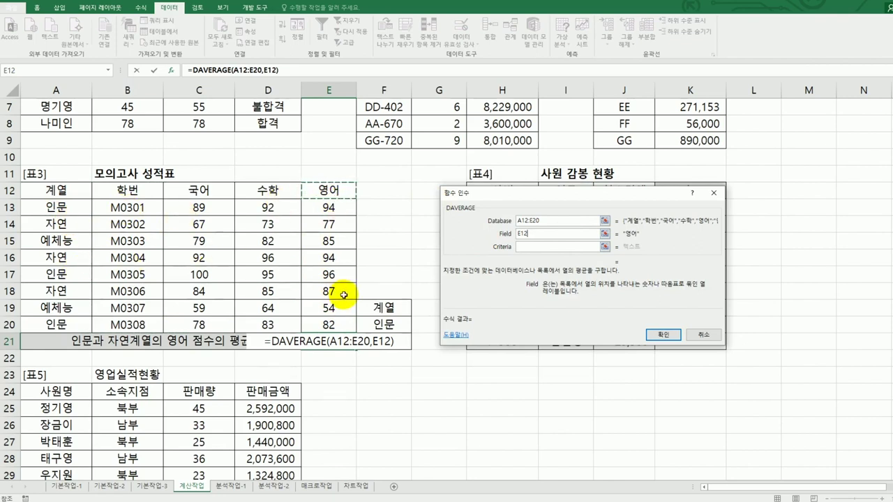
click(525, 246)
drag(389, 312, 389, 343)
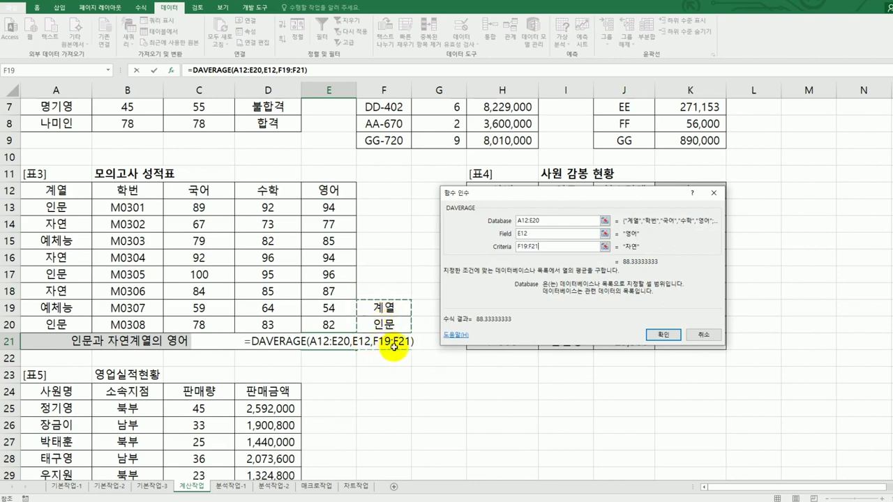
click(662, 335)
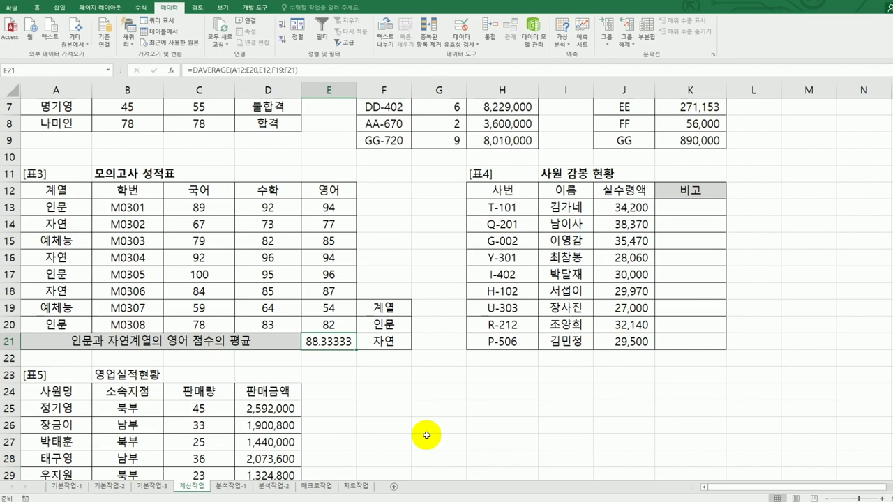
Wrap the DAVERAGE formula in E21 in a ROUND function with 2 decimal digits.
double_click(304, 342)
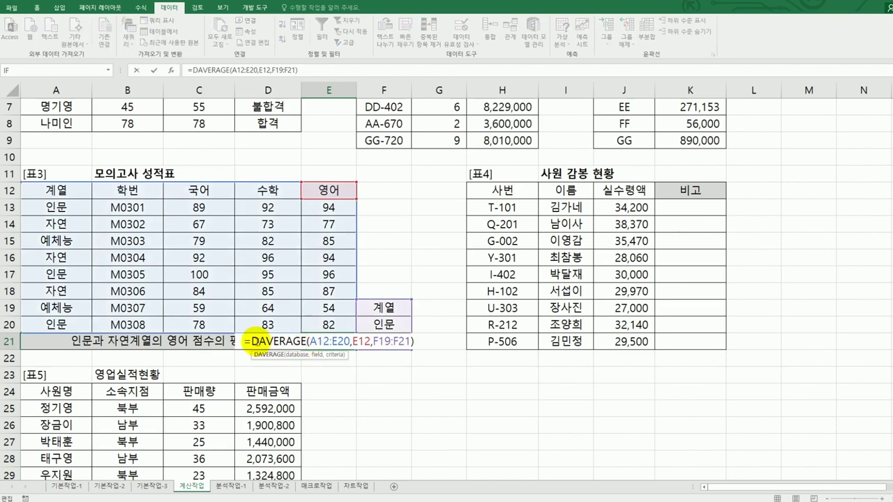
click(251, 341)
text(ro)
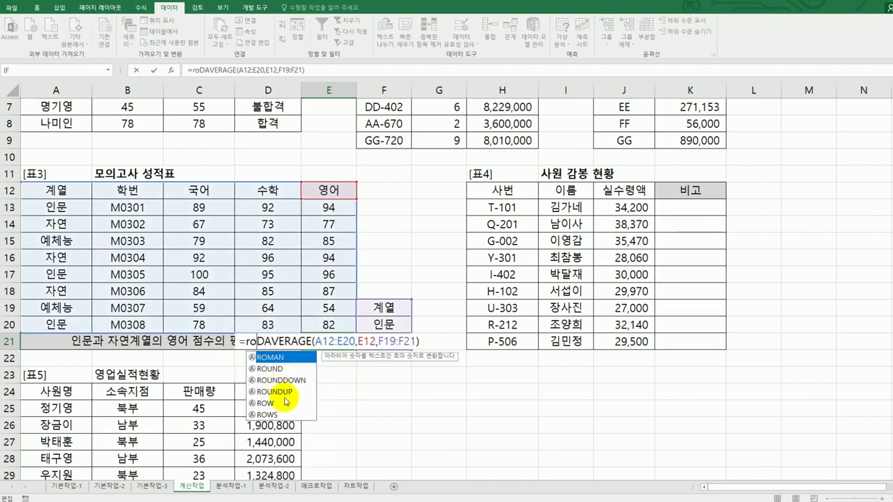
click(282, 369)
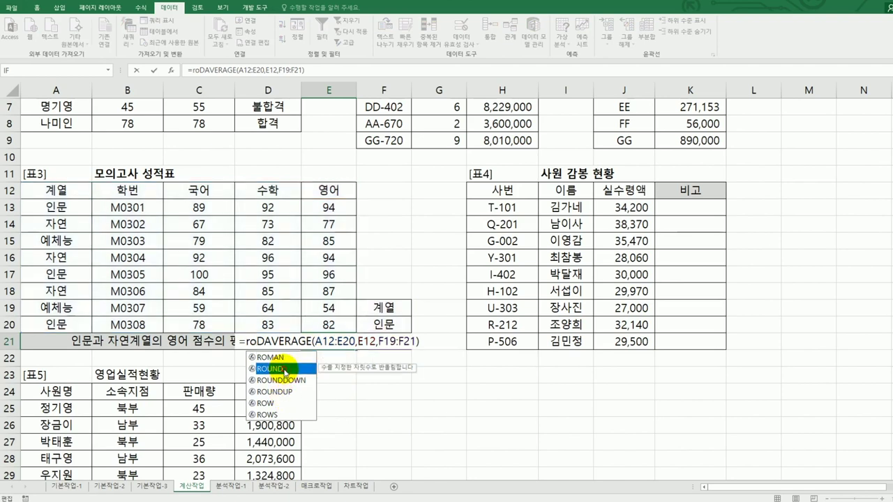
double_click(284, 369)
click(456, 343)
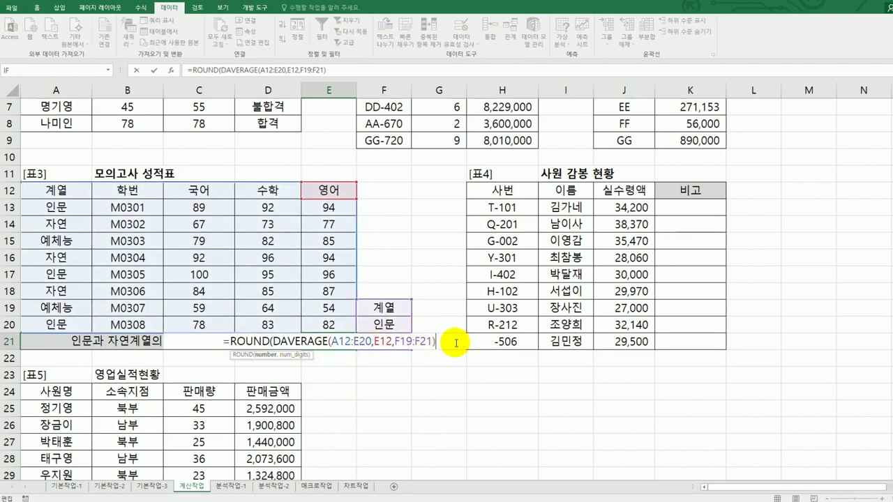
text(,)
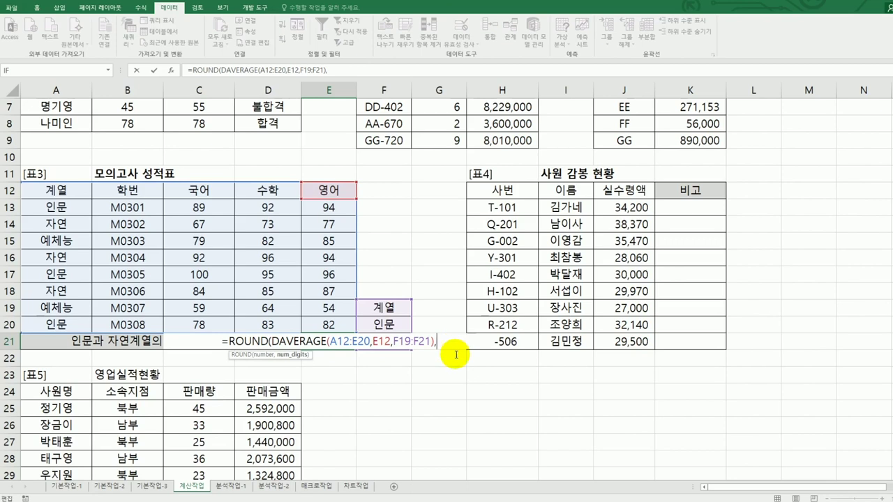
text(2)
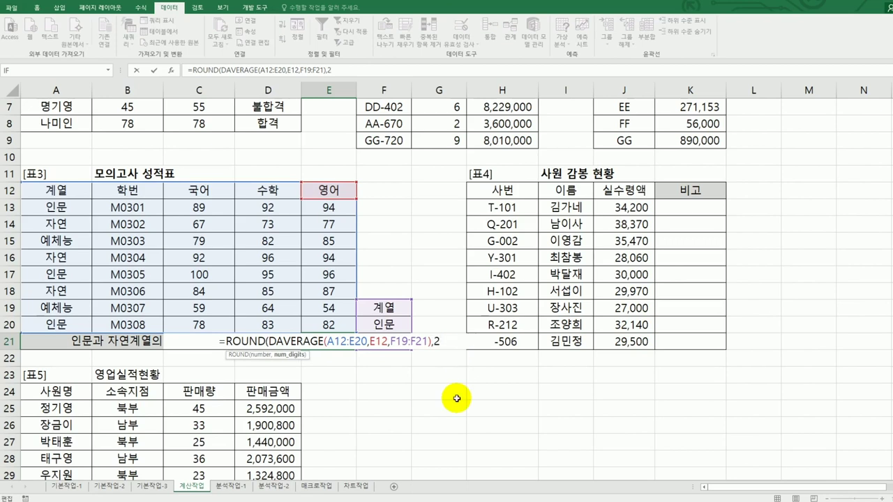
text())
key(Return)
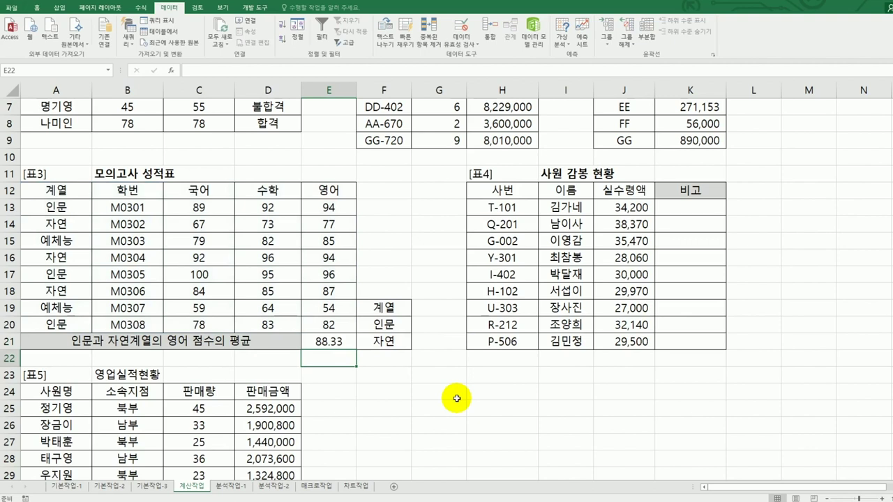
Enter =MID(H13,3,1) in K13 of [표4] to extract the third character of the 사번.
click(504, 208)
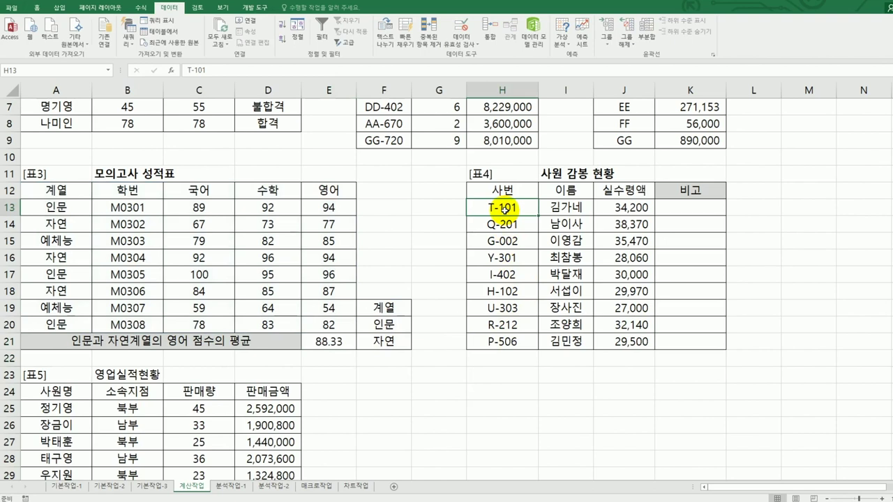
click(684, 207)
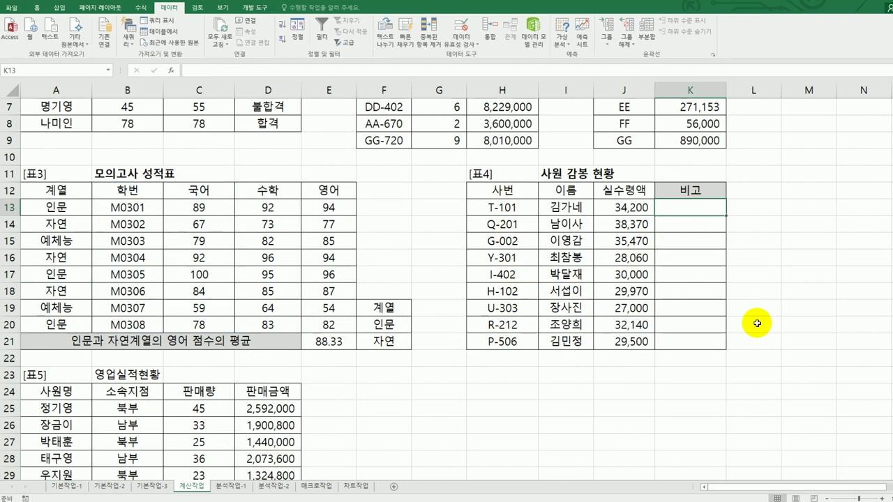
text(=m)
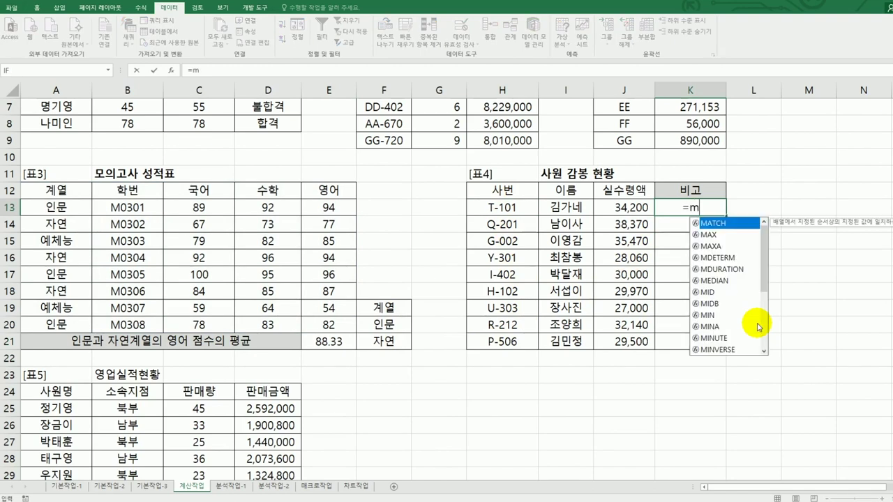
double_click(720, 293)
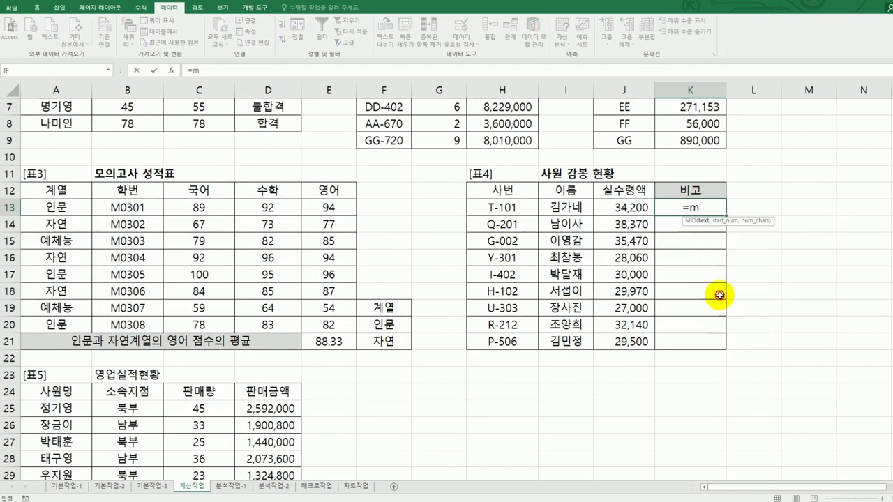
click(517, 207)
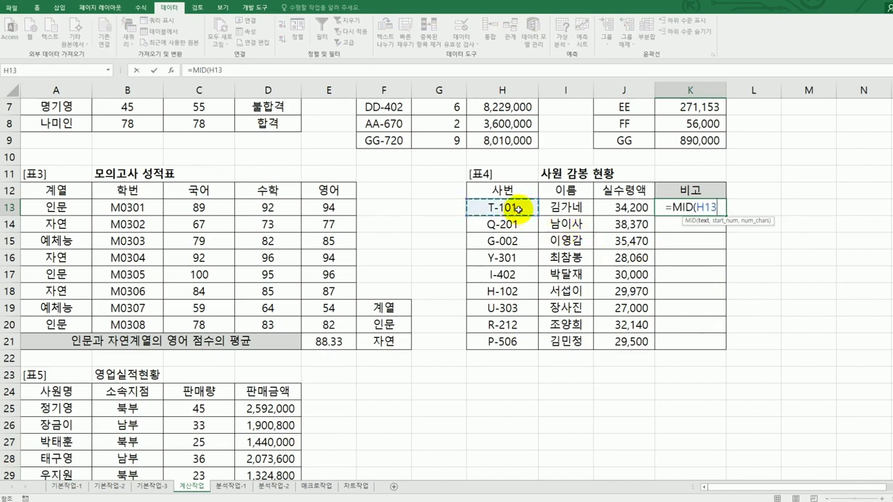
text(,3)
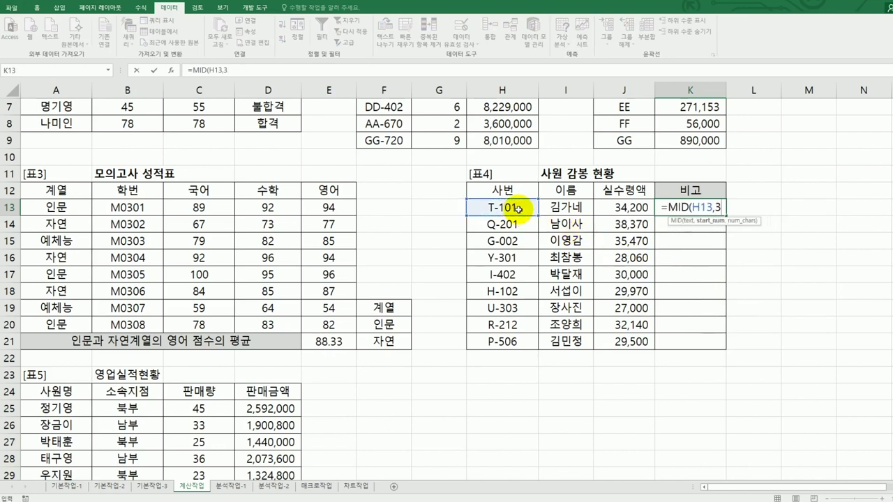
text(,1)
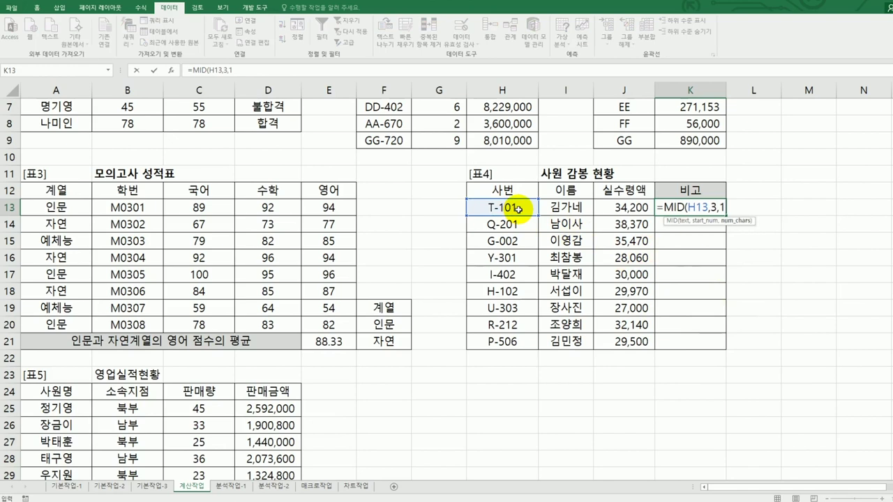
text())
key(Return)
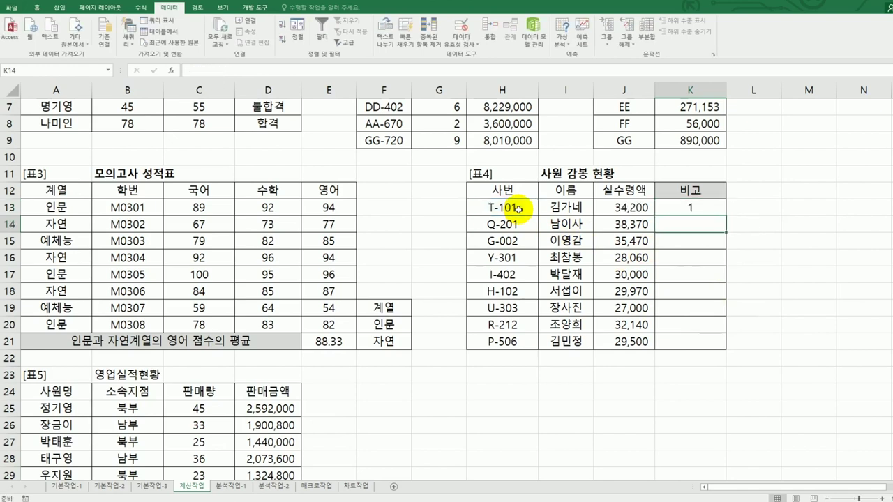
Copy the MID formula from K13 down through K21 and check the extracted characters.
click(692, 208)
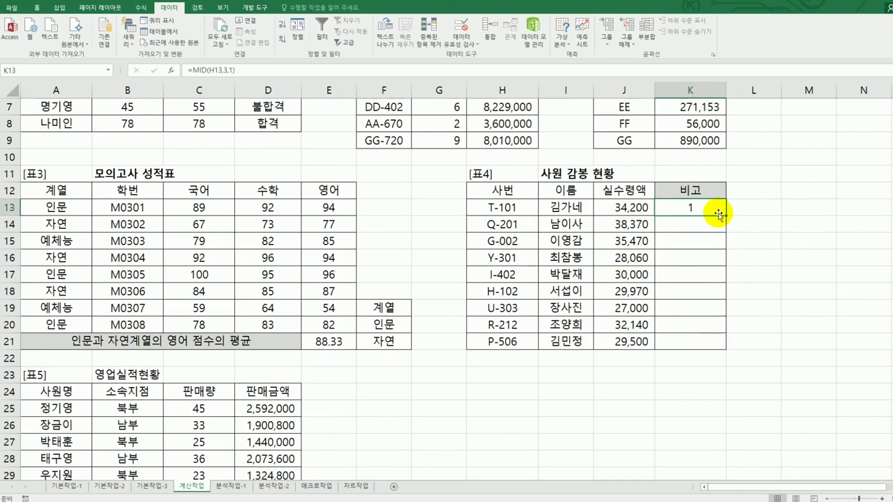
drag(726, 216, 707, 345)
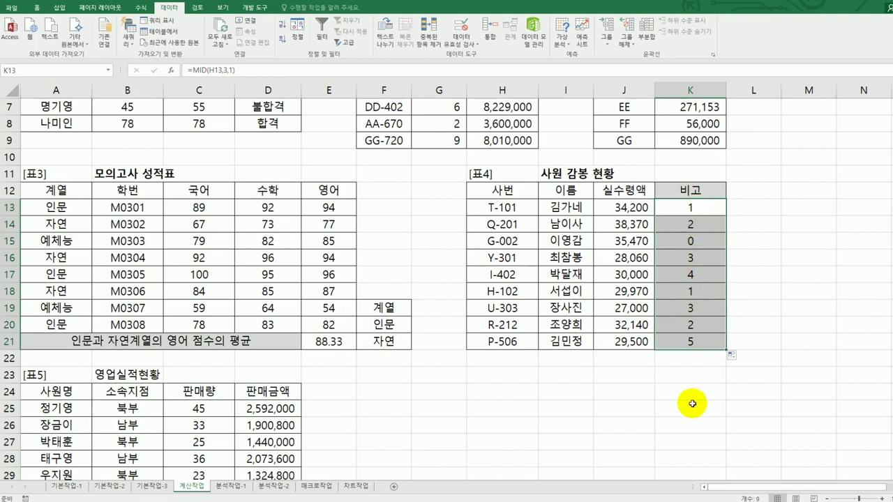
click(692, 208)
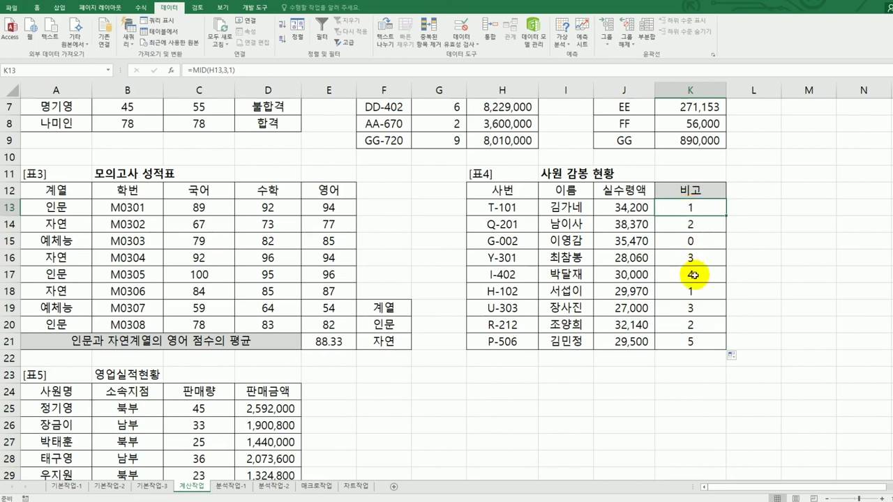
click(691, 241)
click(704, 342)
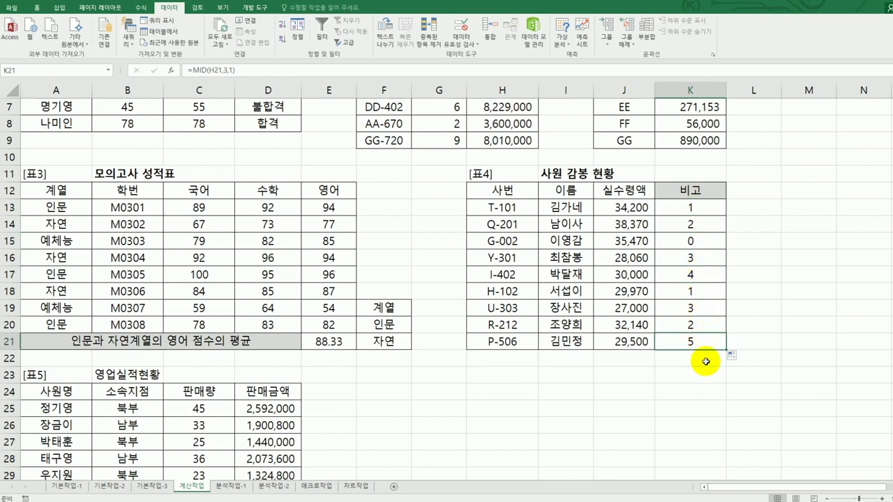
Wrap the MID formula in K13 in a CHOOSE function, using the MID result as its index number.
click(689, 211)
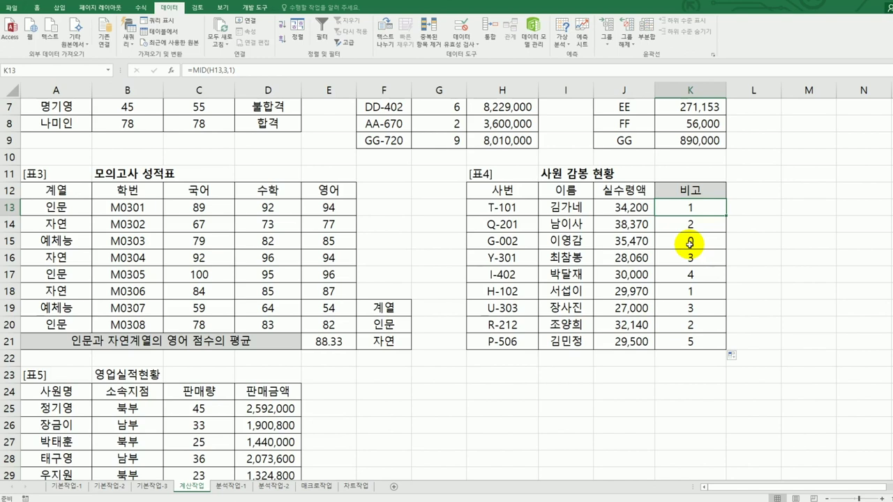
double_click(687, 207)
click(663, 208)
text(ch)
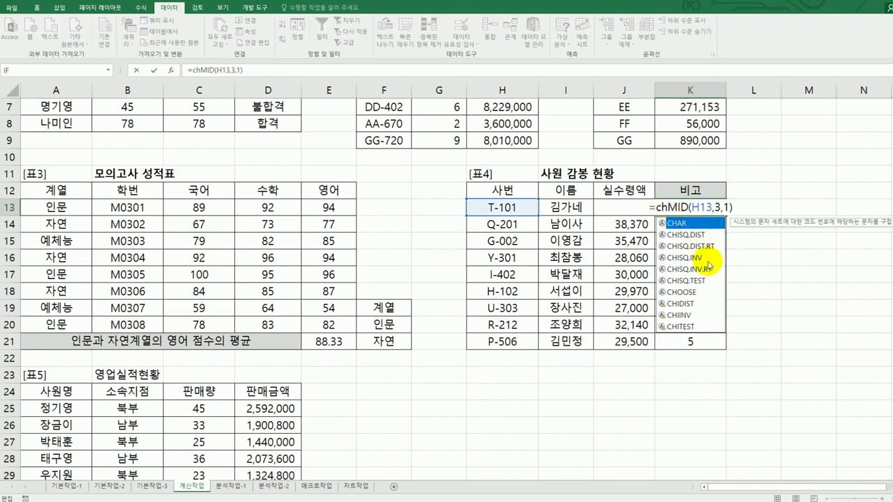
click(700, 294)
double_click(702, 295)
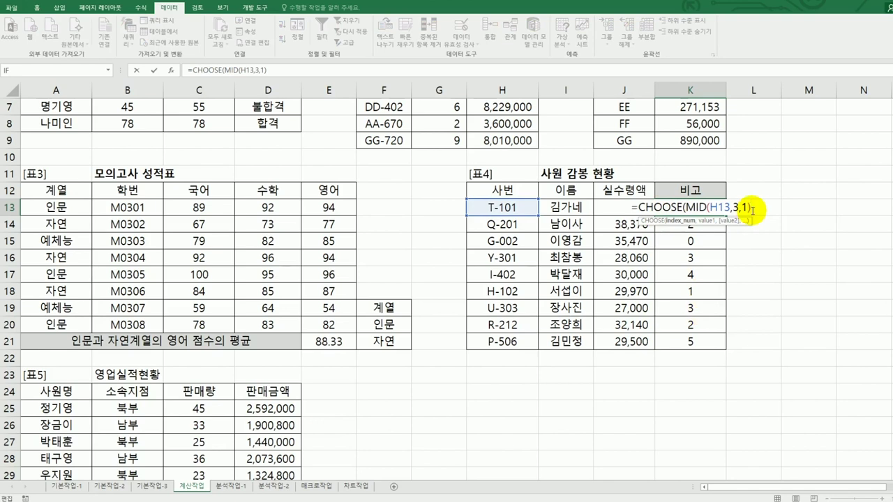
text(,)
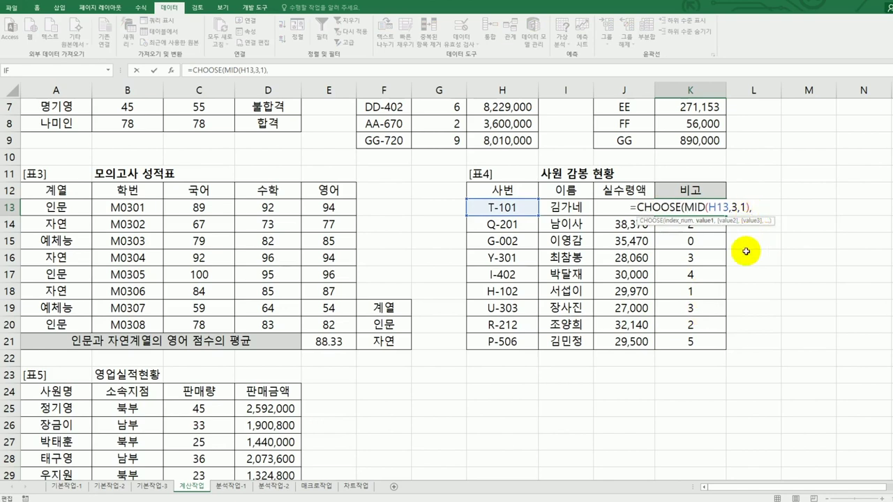
key(BackSpace)
text())
Set the CHOOSE function's values to "경리과", "인사과" and "총무부", and copy the K13 formula down through K21.
key(shift+F3)
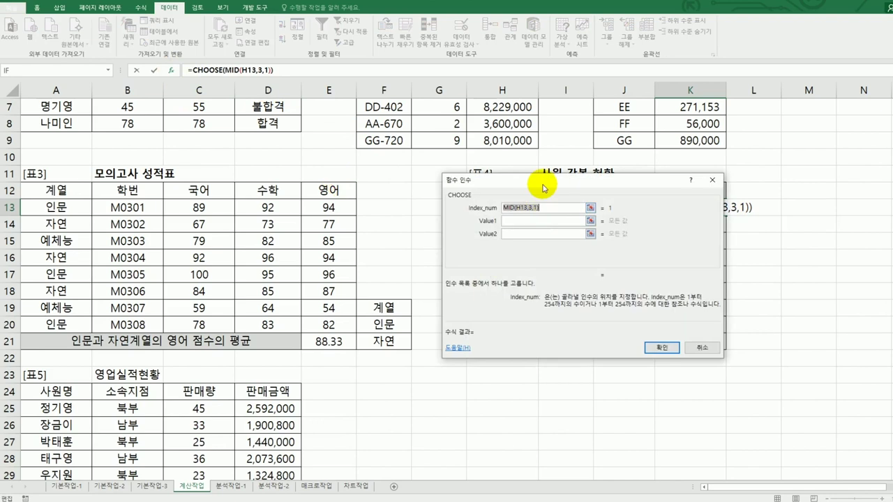
click(295, 239)
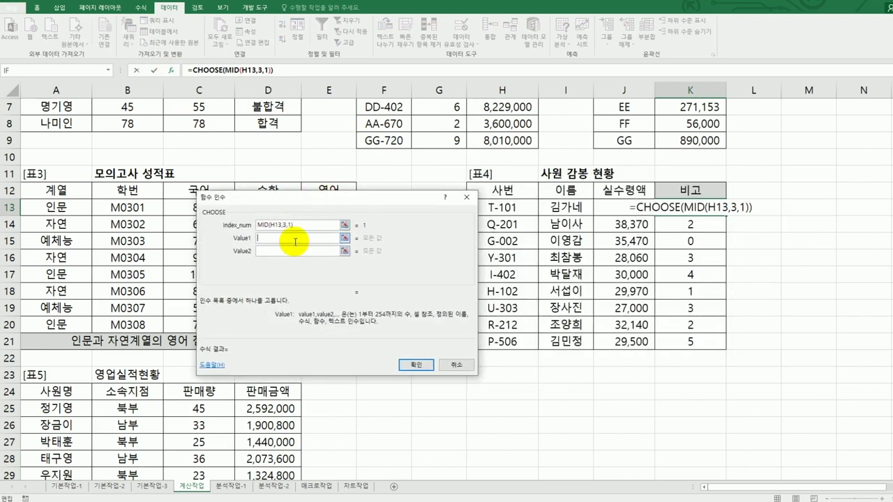
text(겨)
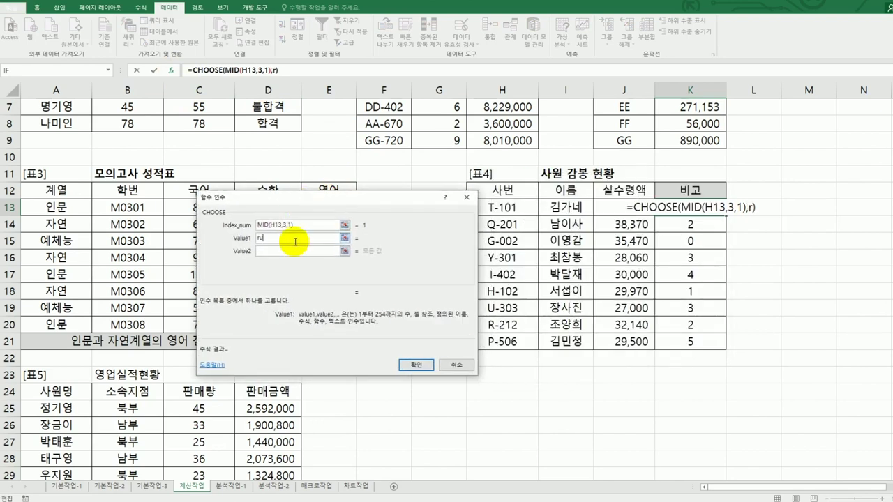
key(BackSpace)
key(BackSpace)
text("경리과")
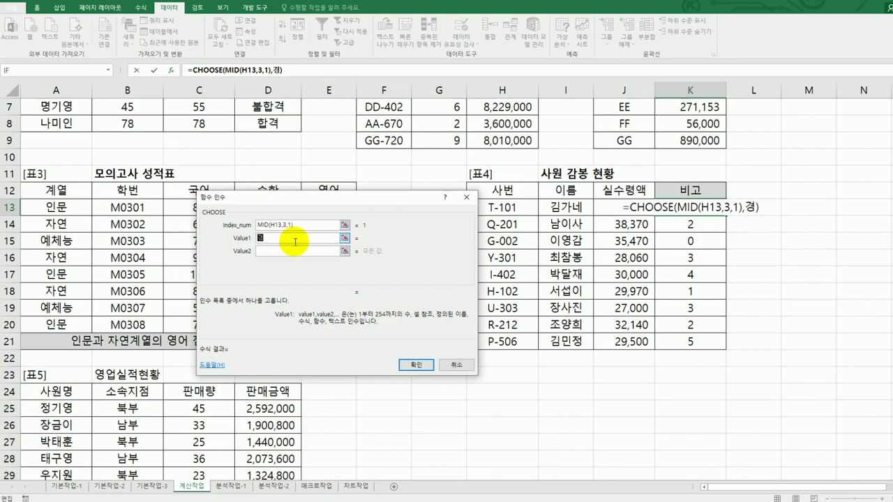
key(Tab)
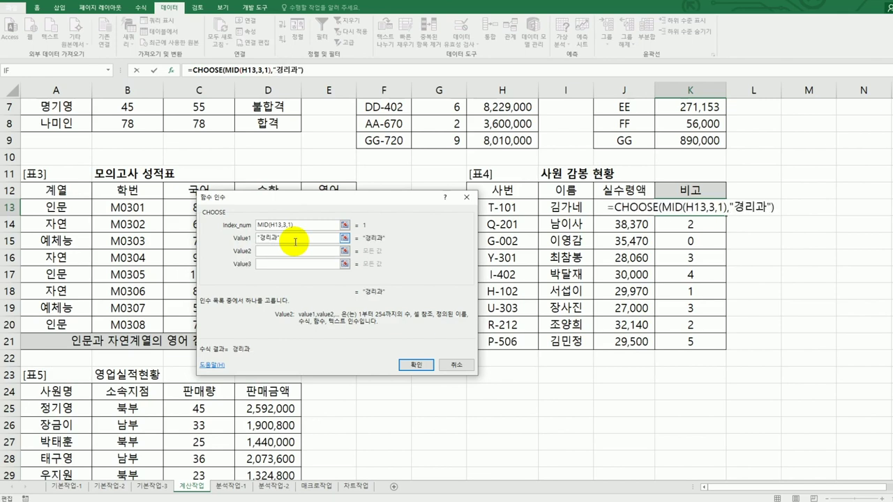
text("인사과")
key(Tab)
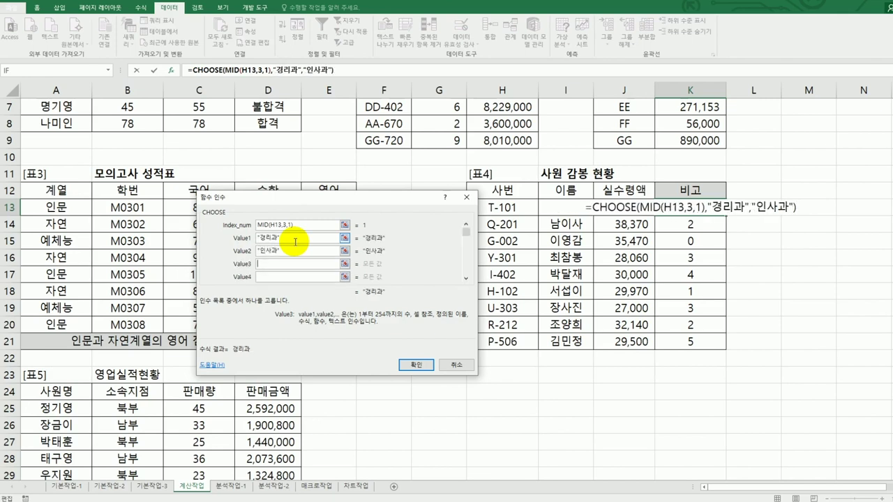
text(총무부)
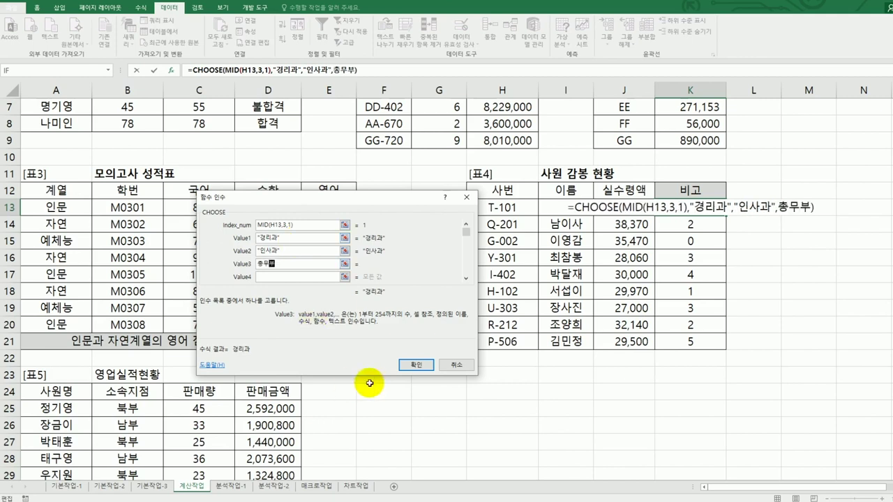
click(410, 367)
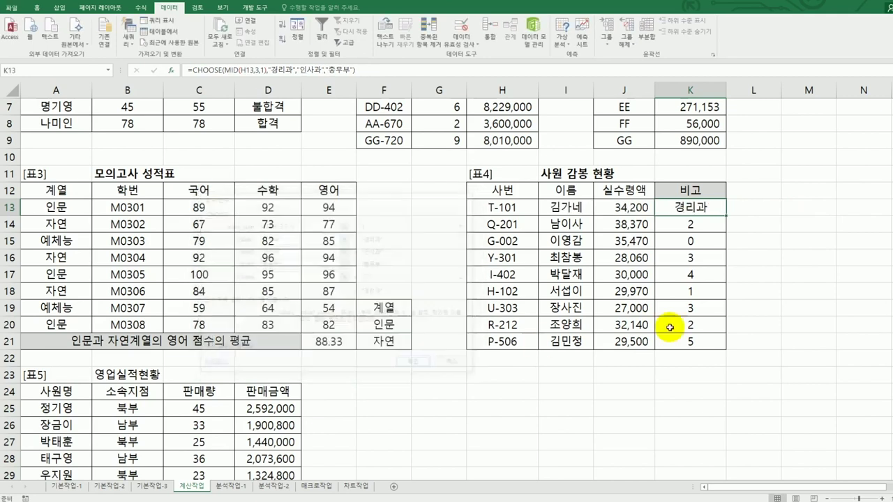
drag(728, 214, 720, 351)
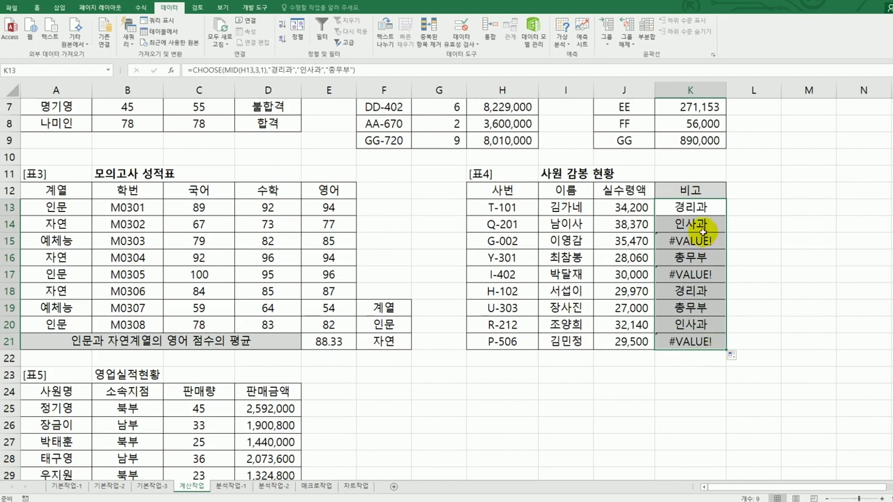
Wrap the CHOOSE formula in K13 of [표4] in an IFERROR function, using the CHOOSE result as its value argument.
click(695, 207)
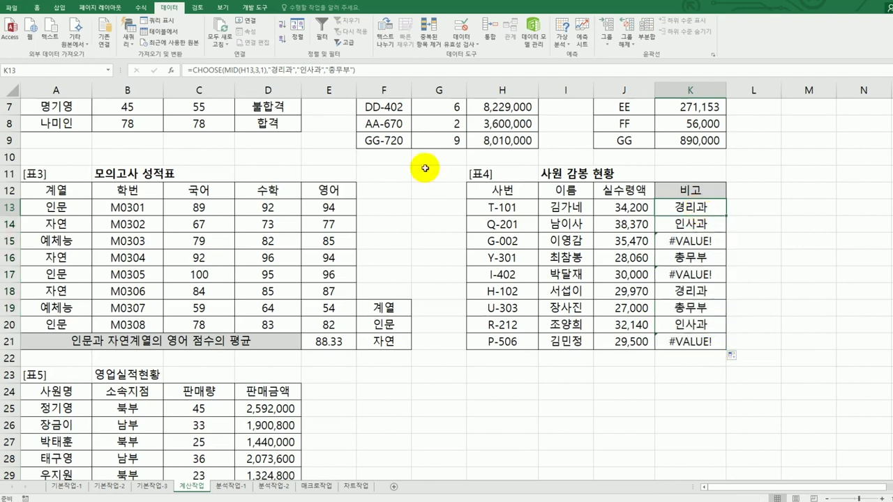
click(194, 69)
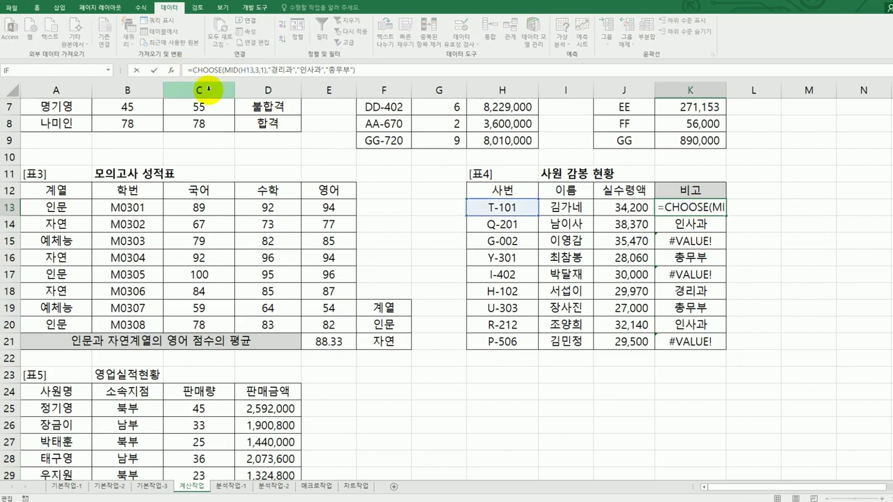
text(if)
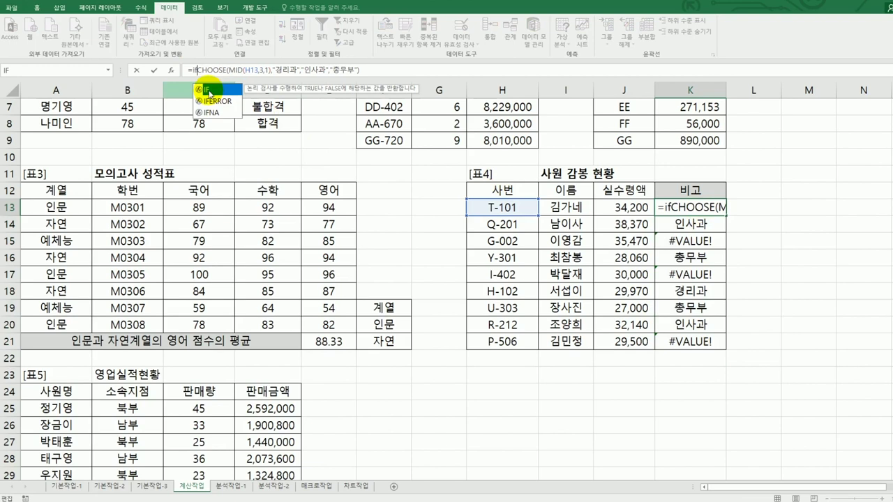
double_click(218, 101)
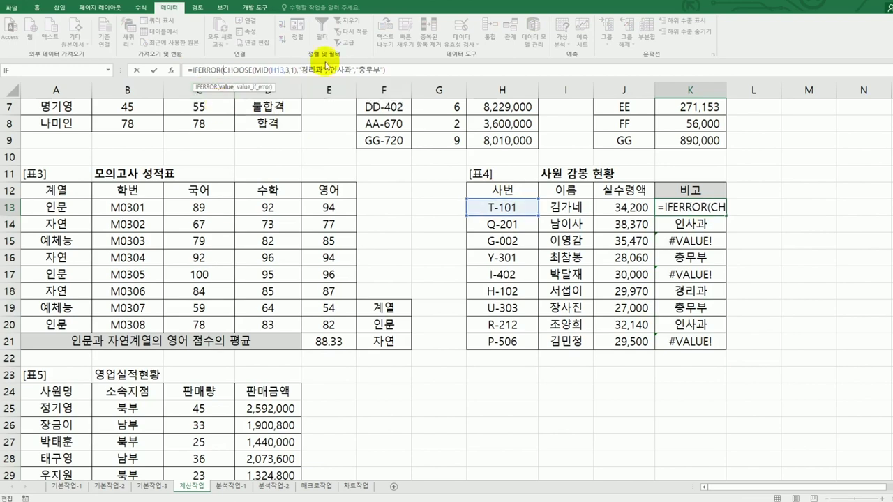
text(,)
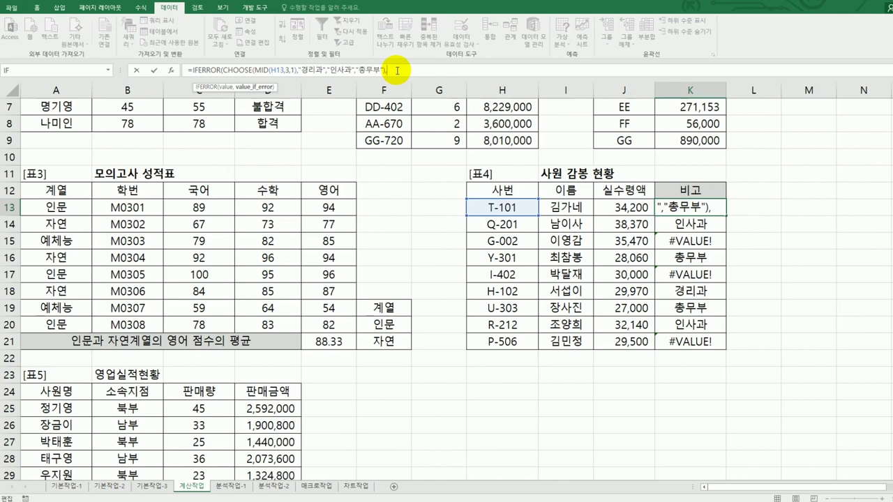
Set the IFERROR function's fallback value to "영업부" and copy the K13 formula down through K21.
text("dd)
key(BackSpace)
key(BackSpace)
text(영업ㅂ)
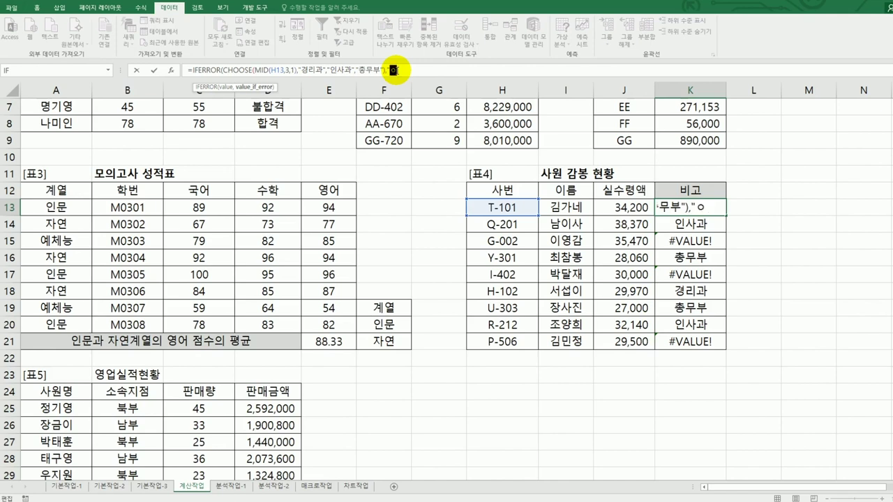
text(ㅜ")
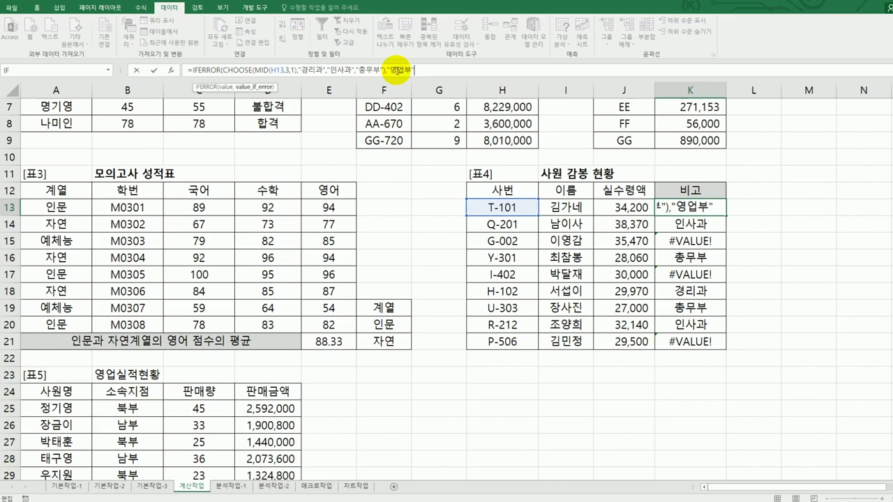
key(Return)
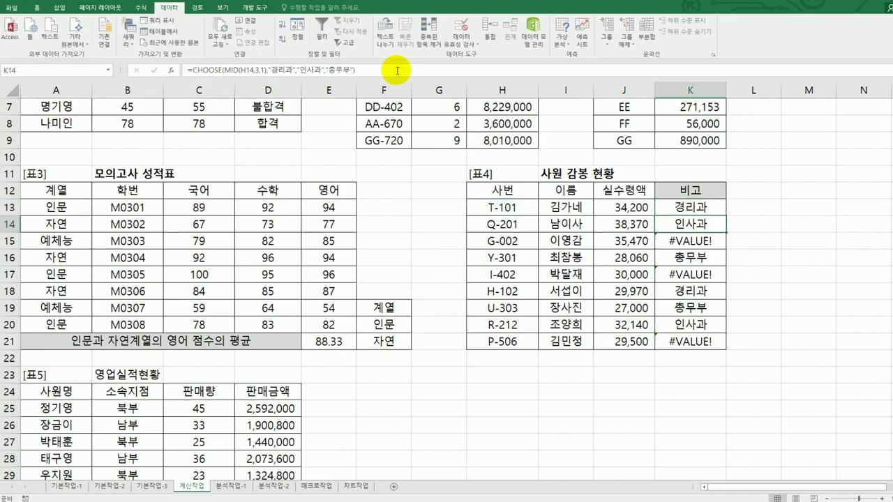
click(707, 209)
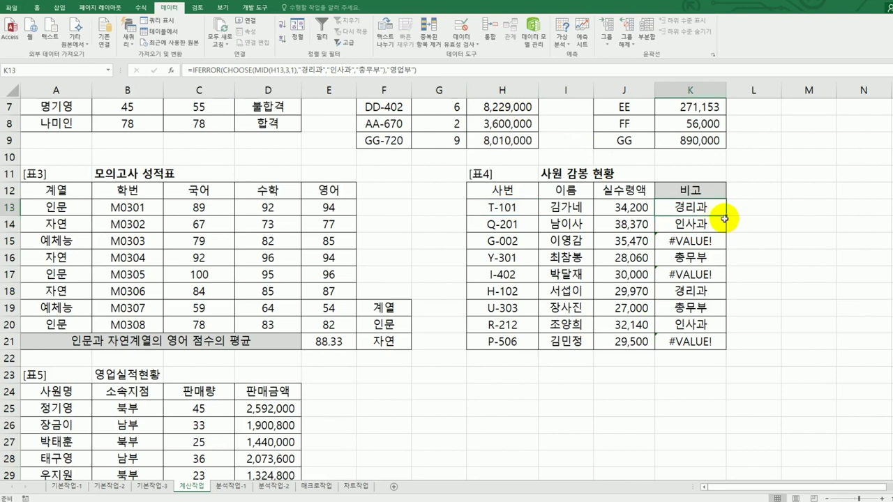
drag(728, 217, 709, 343)
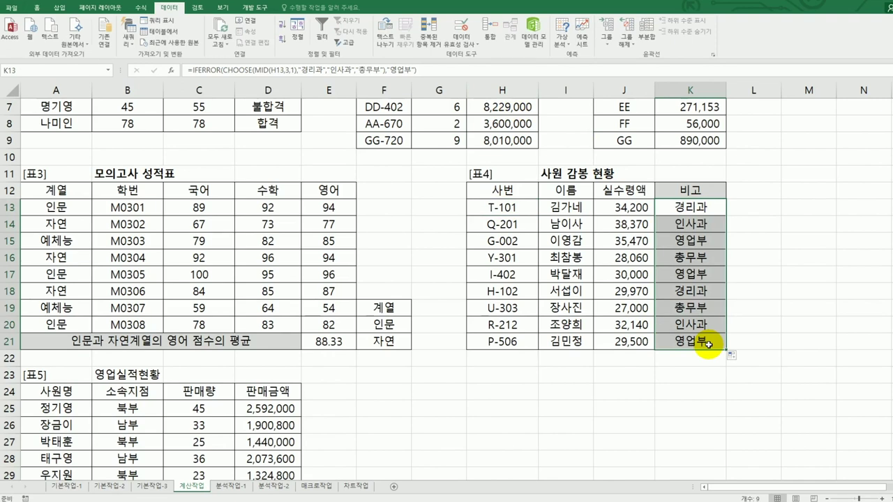
Examine [표5]'s 소속지점, 판매량 and 판매금액 columns against the total required in D32.
scroll(624, 351, down, 3)
click(271, 376)
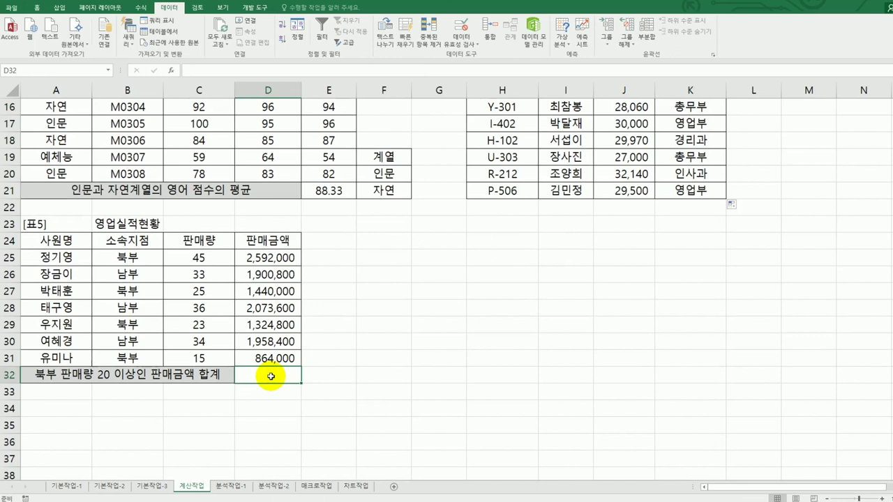
drag(111, 241, 111, 251)
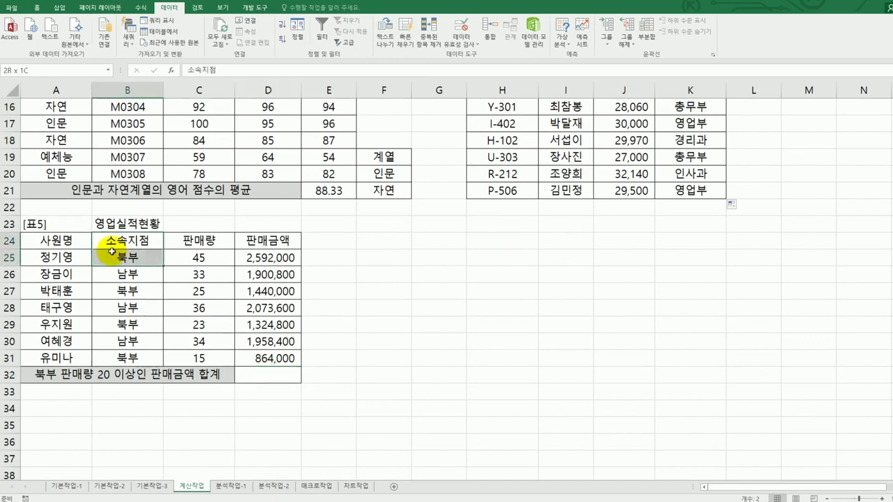
drag(187, 243, 189, 258)
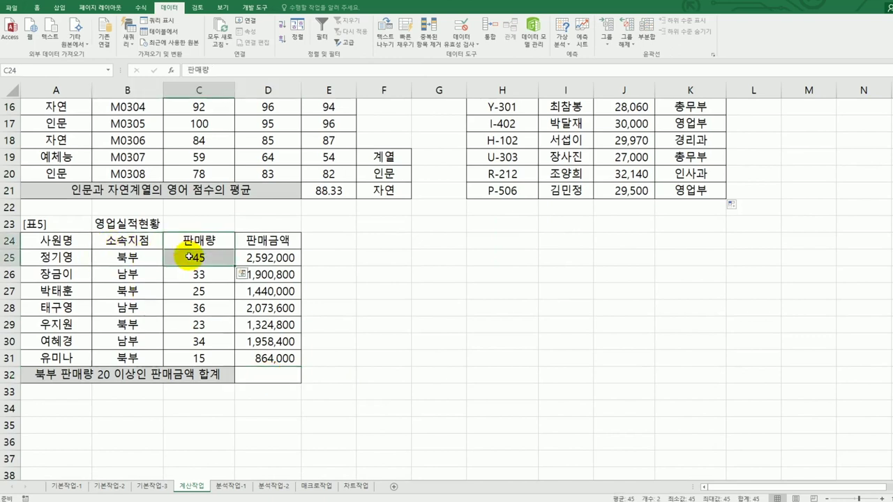
drag(251, 240, 263, 259)
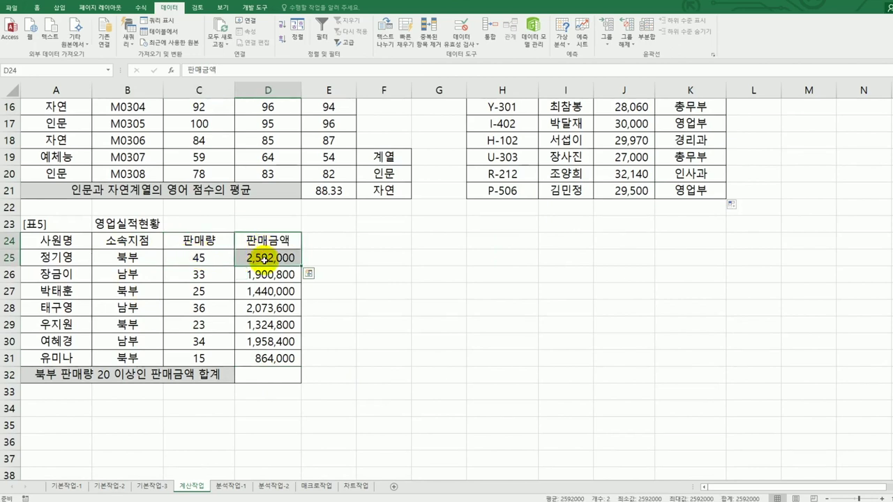
click(379, 336)
click(280, 379)
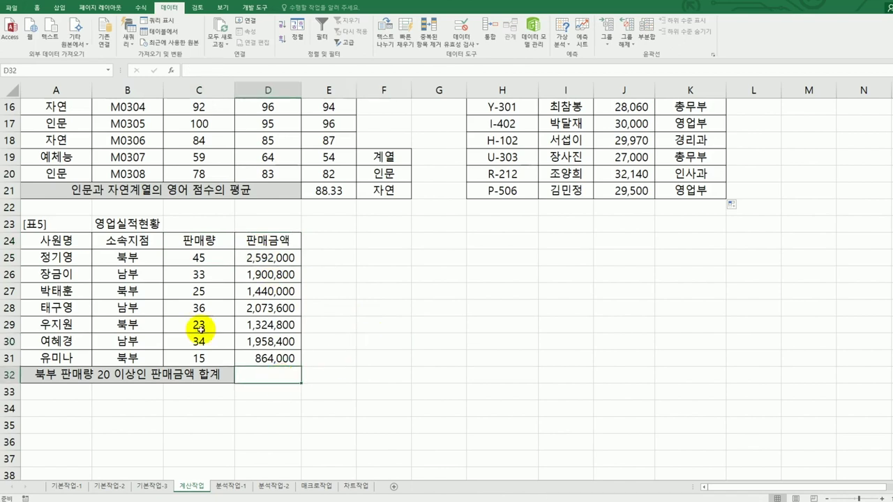
click(139, 241)
click(182, 239)
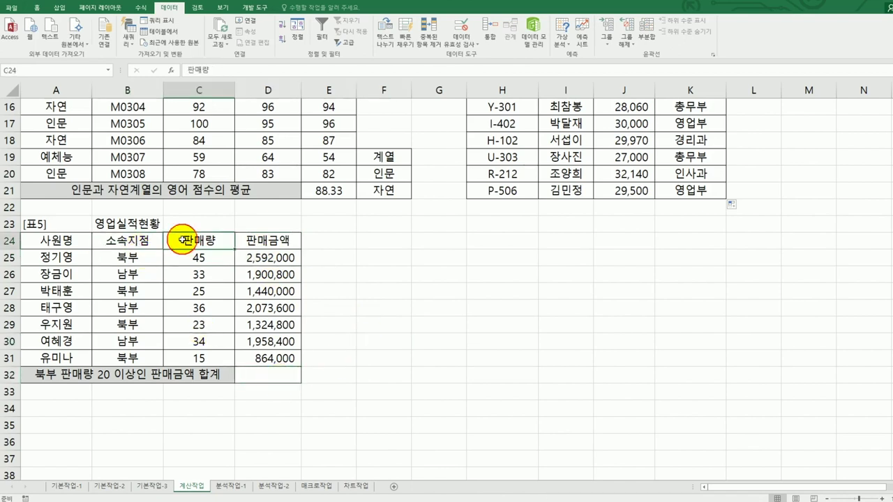
Start a SUMIFS formula in D32 of [표5] with the 판매금액 values D25:D31 as its sum range.
click(256, 374)
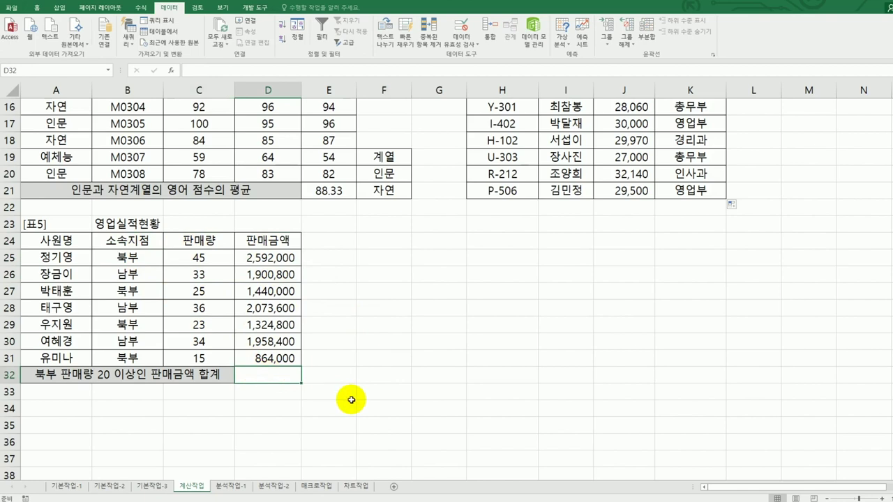
key(F2)
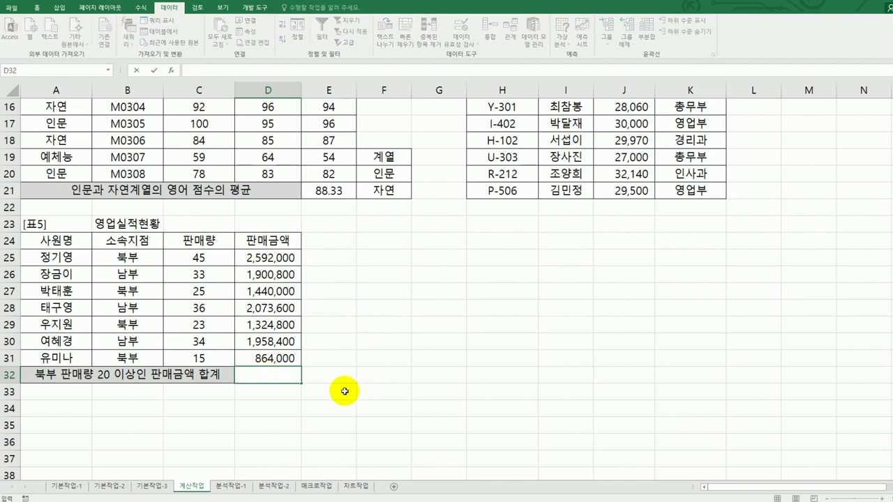
text(=sumifs)
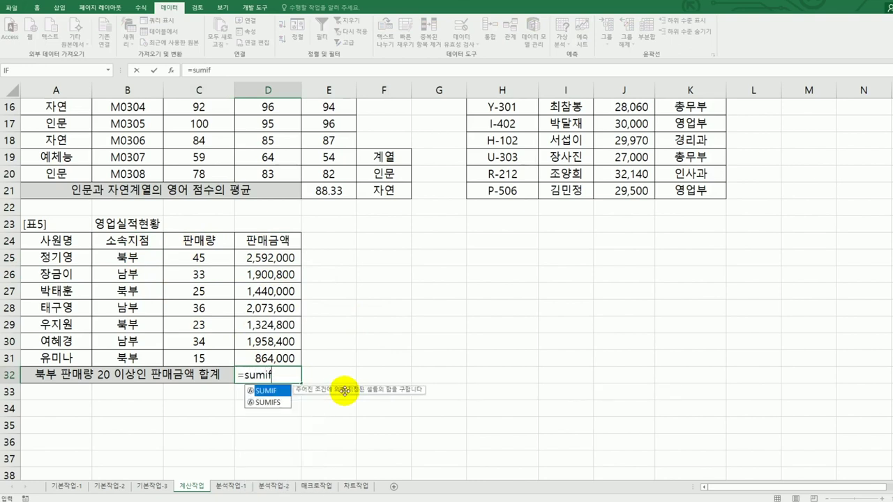
double_click(257, 395)
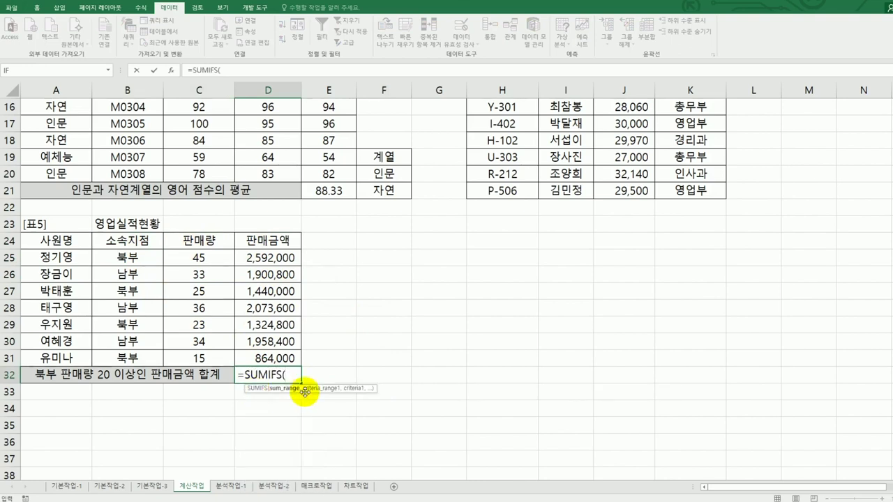
click(169, 70)
drag(360, 194, 551, 195)
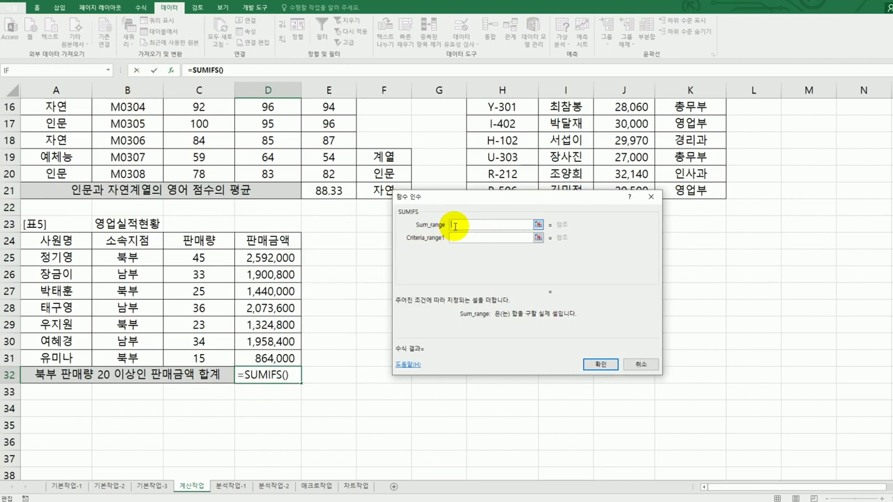
drag(265, 257, 271, 359)
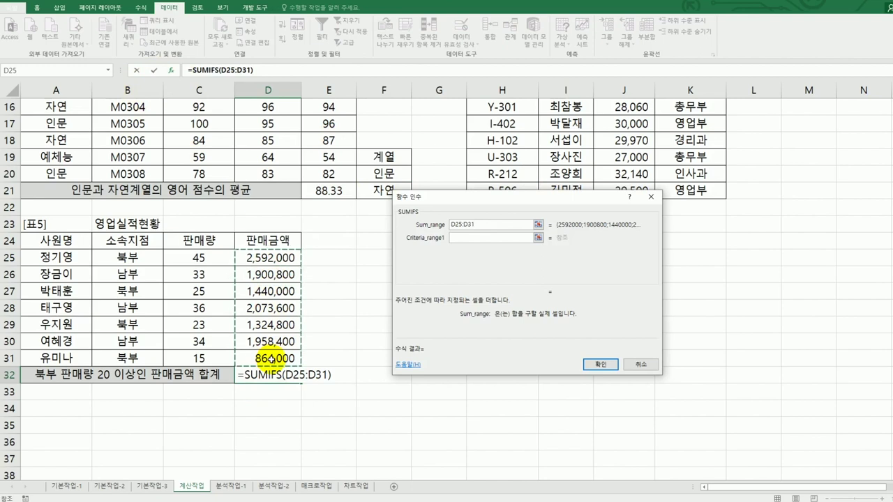
Set the first SUMIFS condition to the 소속지점 range B25:B31 with the criterion "북부".
click(469, 238)
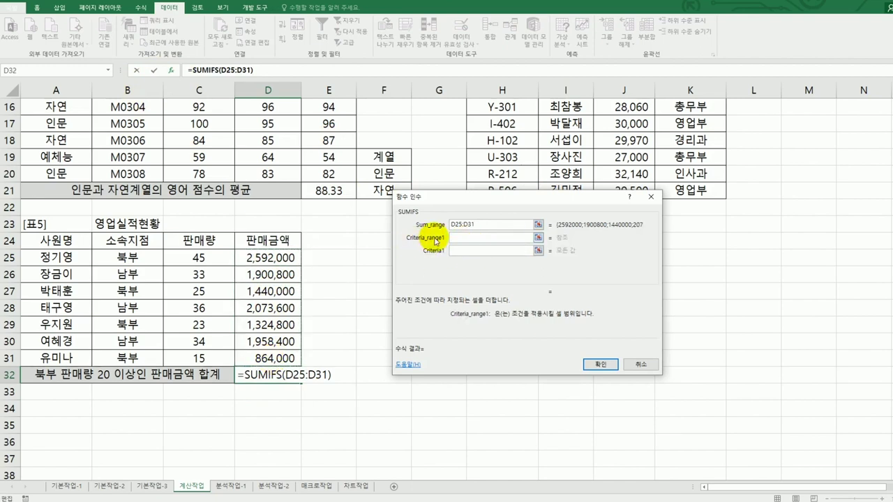
drag(136, 258, 144, 354)
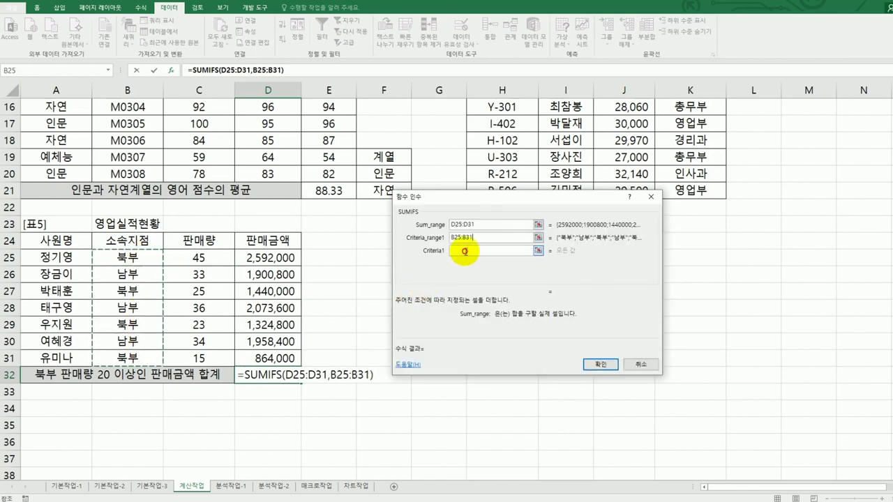
click(466, 251)
text(부)
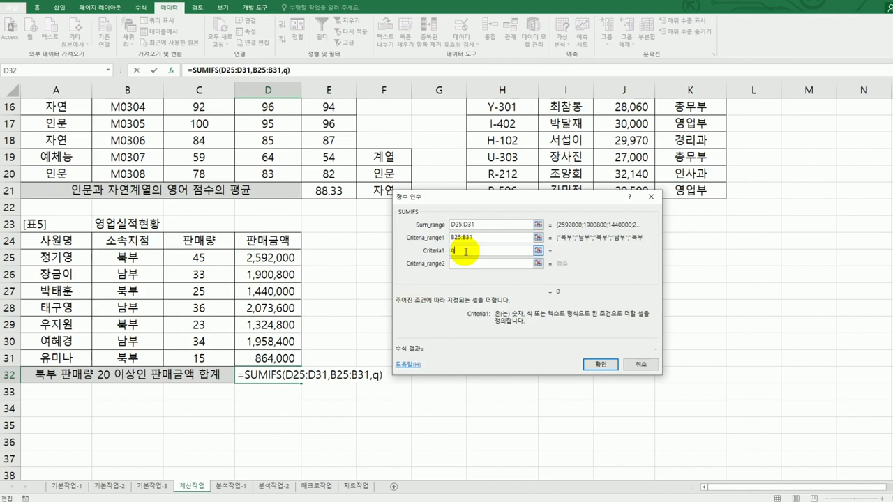
key(BackSpace)
key(BackSpace)
text(북부)
Add a second SUMIFS condition on the 판매량 range C25:C31 with the criterion ">=20" and complete the function.
click(464, 263)
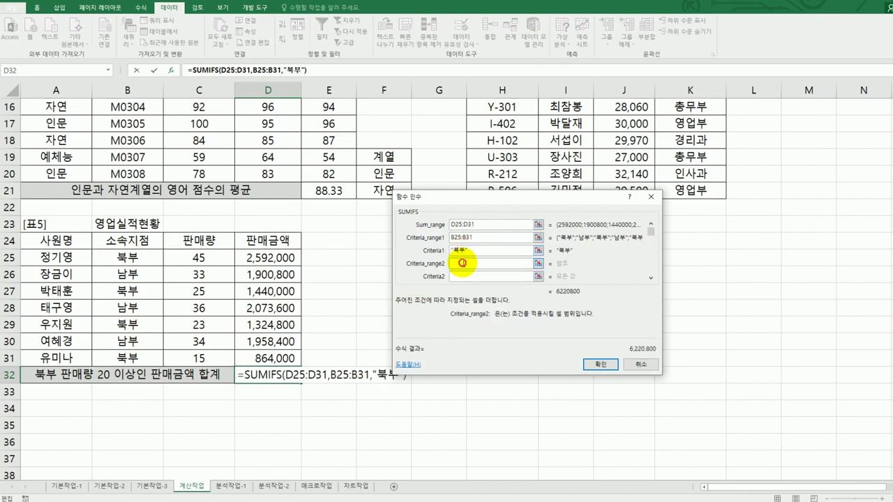
drag(201, 257, 213, 355)
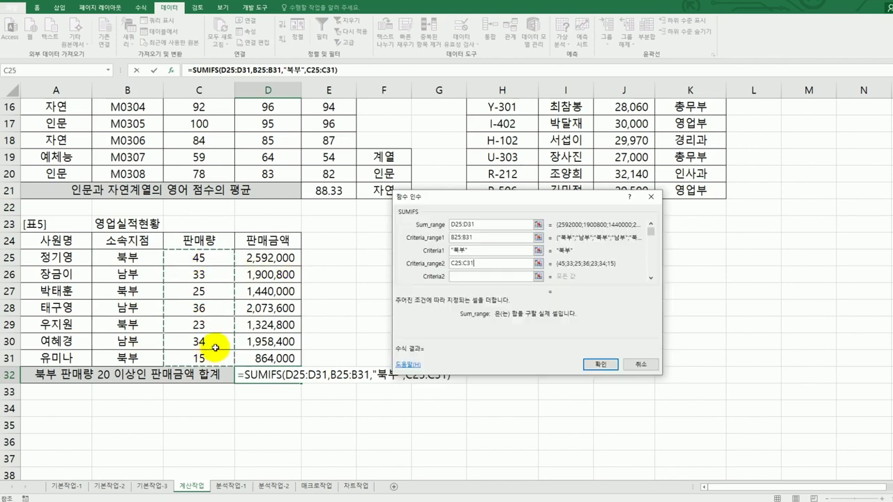
click(472, 278)
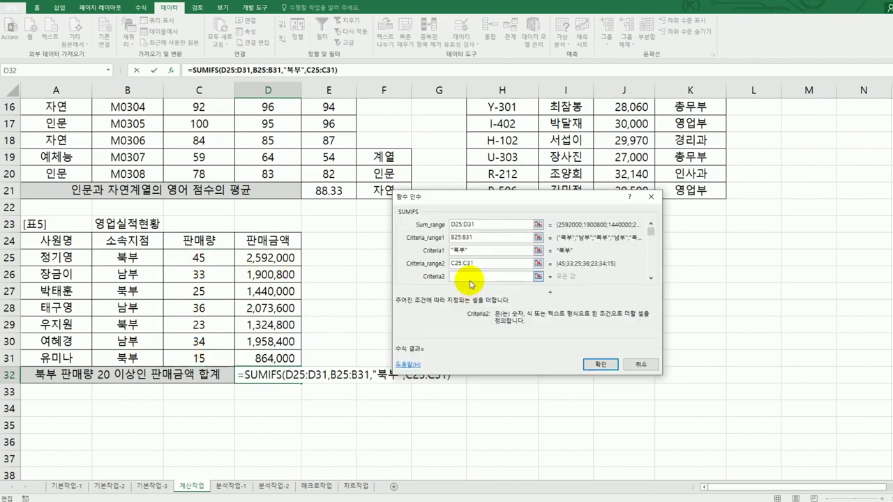
text(>=20)
click(598, 363)
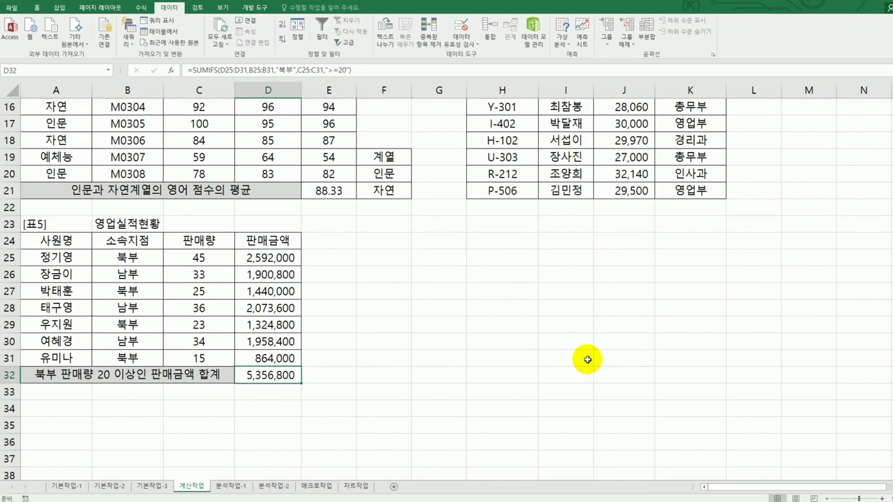
Append &"원" to the SUMIFS formula in D32 so the total carries the currency unit.
click(373, 70)
text(&"dn)
key(BackSpace)
key(BackSpace)
key(BackSpace)
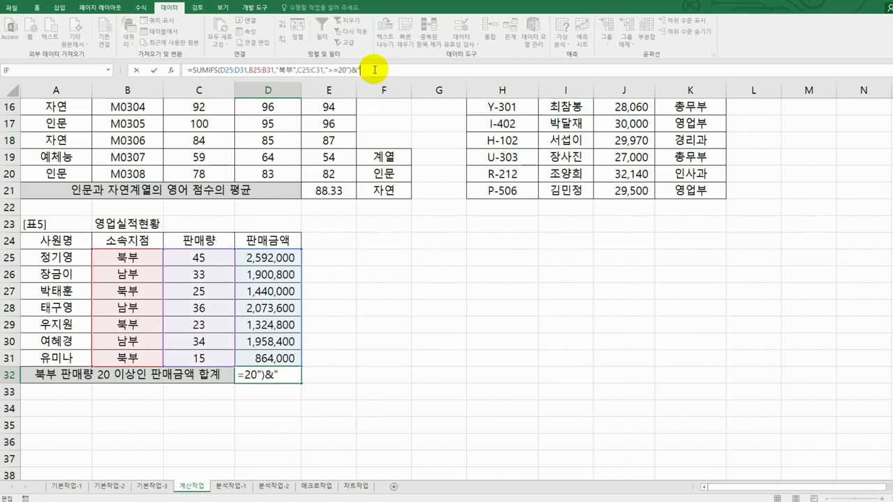
text(dnjs")
key(Return)
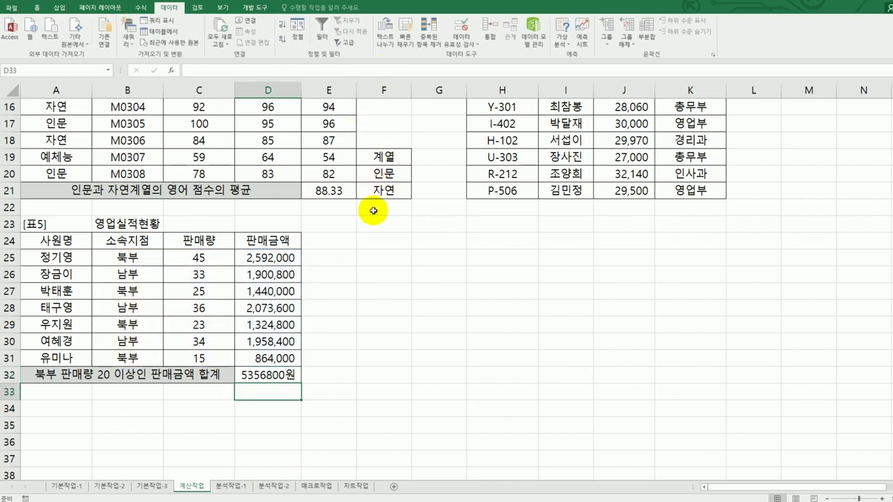
Start a PivotTable on the 분석작업-1 sheet from the 사원 승진 심사표 data in A3:G17.
scroll(411, 339, up, 5)
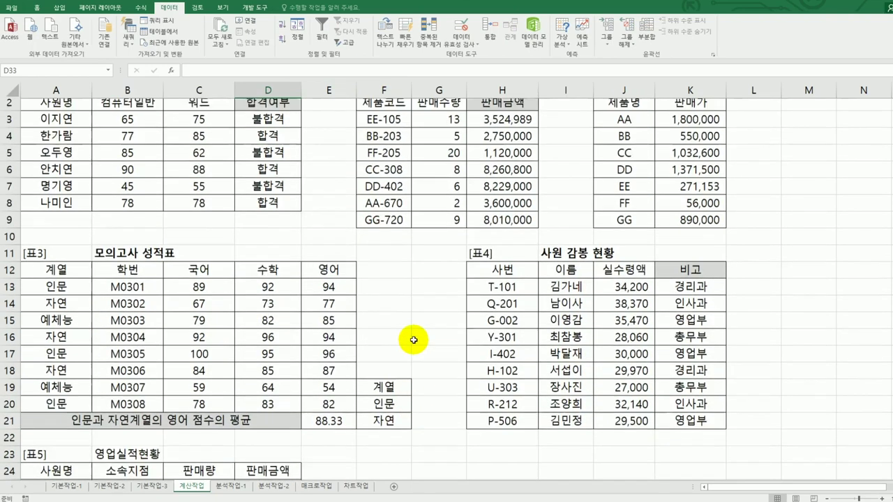
click(237, 486)
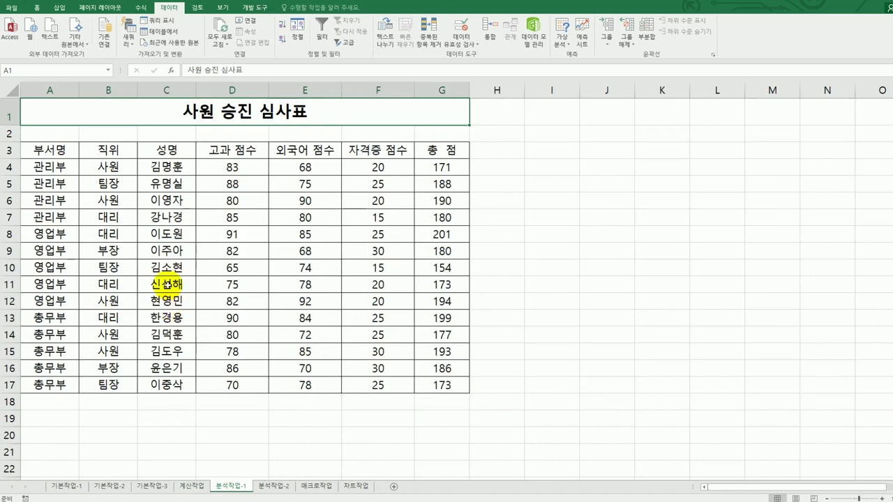
click(176, 250)
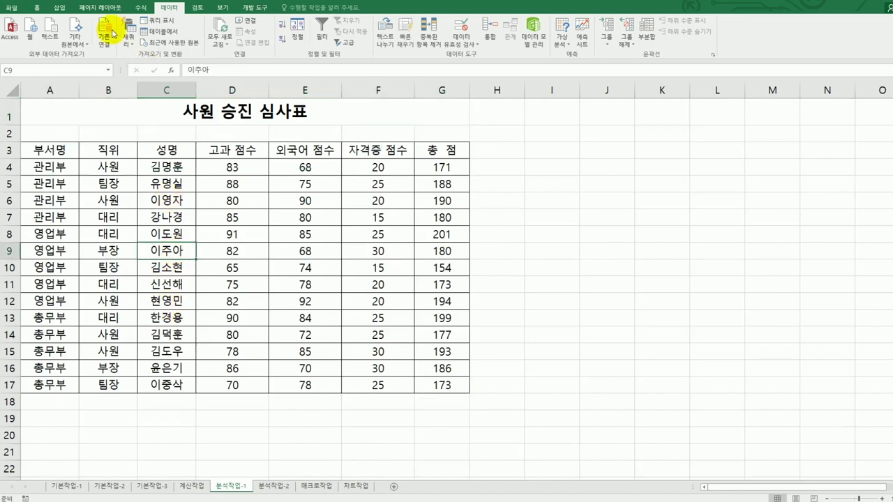
click(60, 8)
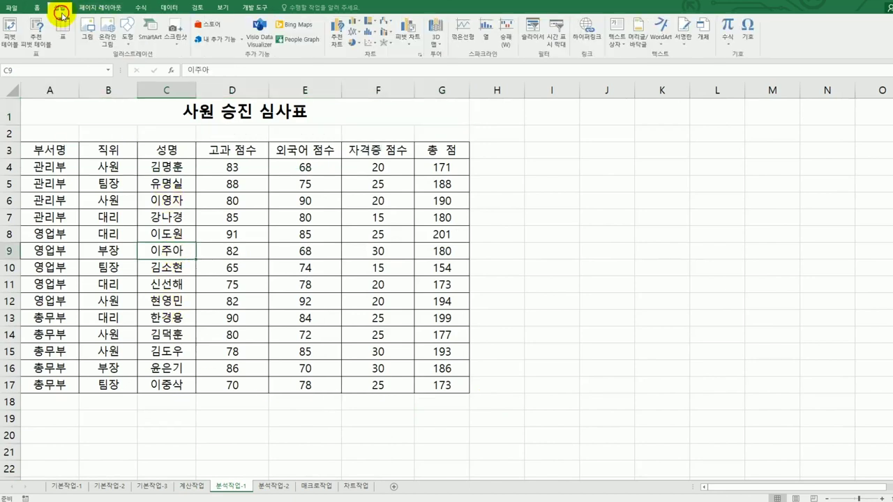
click(12, 31)
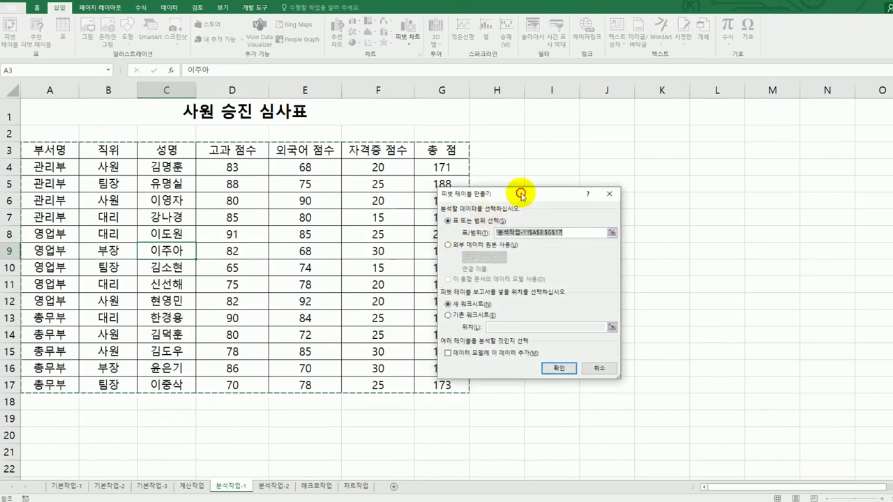
drag(495, 195, 603, 180)
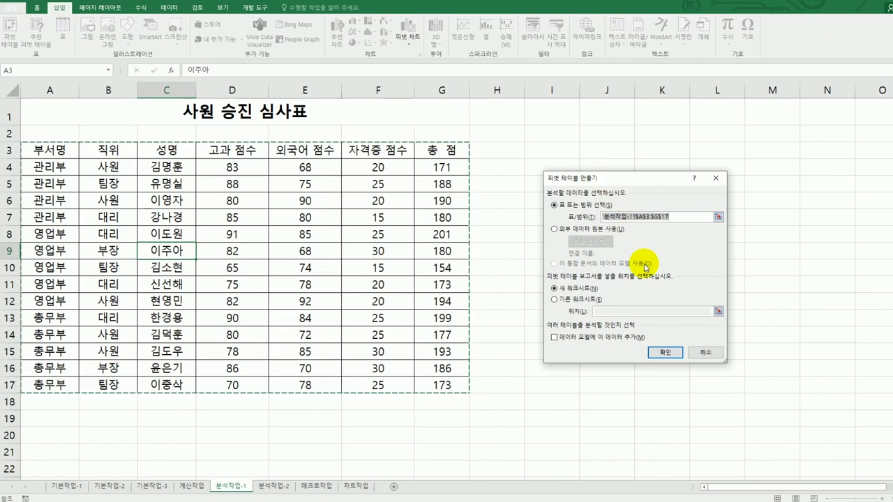
Place the PivotTable report on the existing worksheet at cell A22 and create it.
click(570, 301)
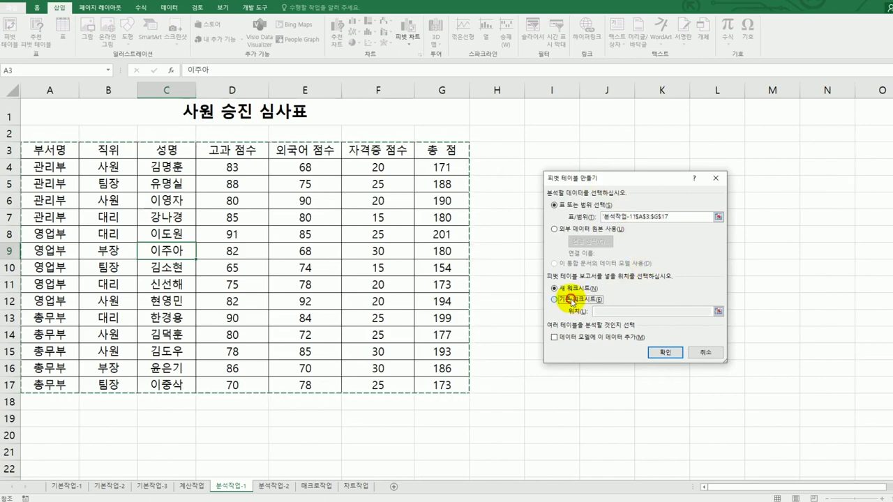
click(614, 310)
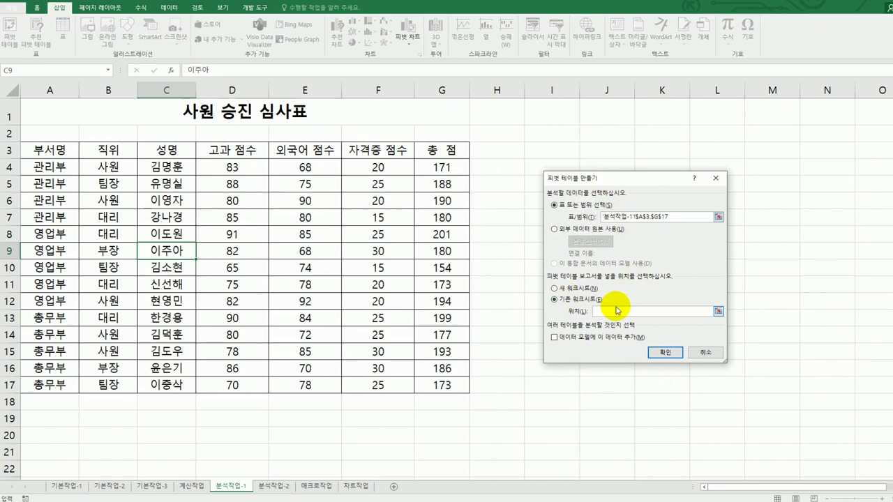
click(50, 466)
scroll(402, 375, down, 1)
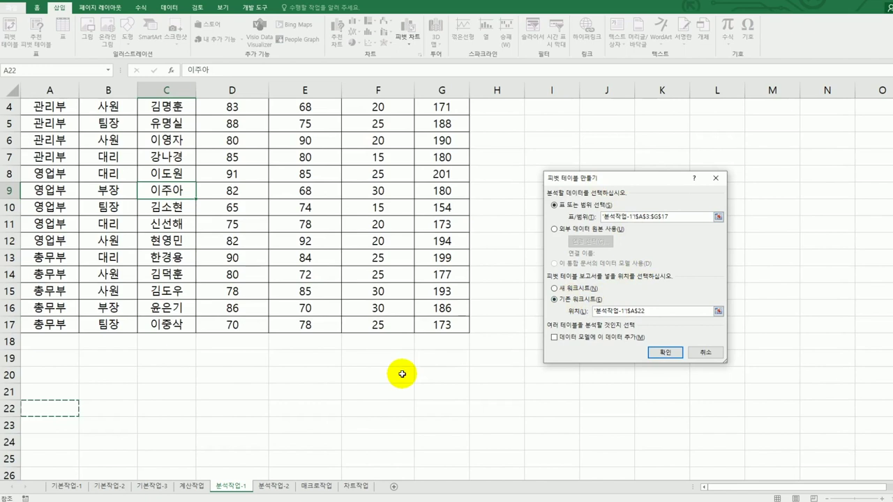
click(661, 352)
scroll(581, 358, down, 4)
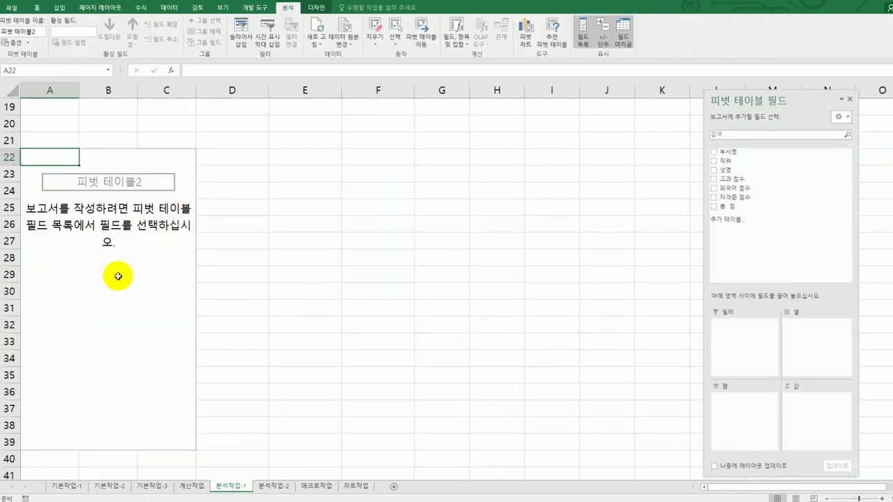
Lay out the PivotTable with 성명 as the filter, 직위 as rows and 부서명 as columns.
click(848, 102)
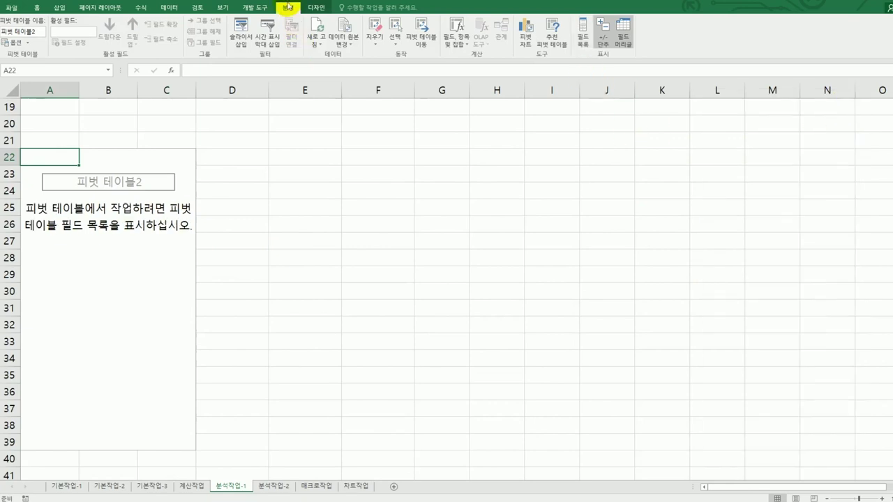
click(580, 36)
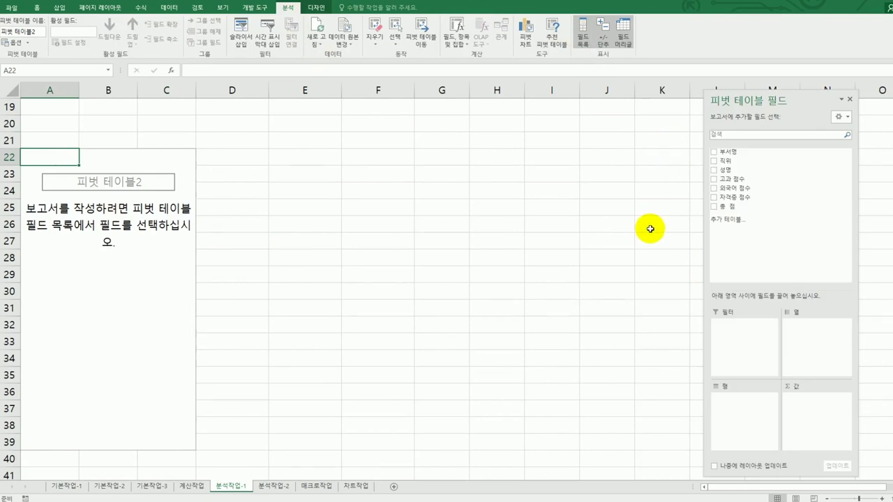
drag(745, 170, 762, 332)
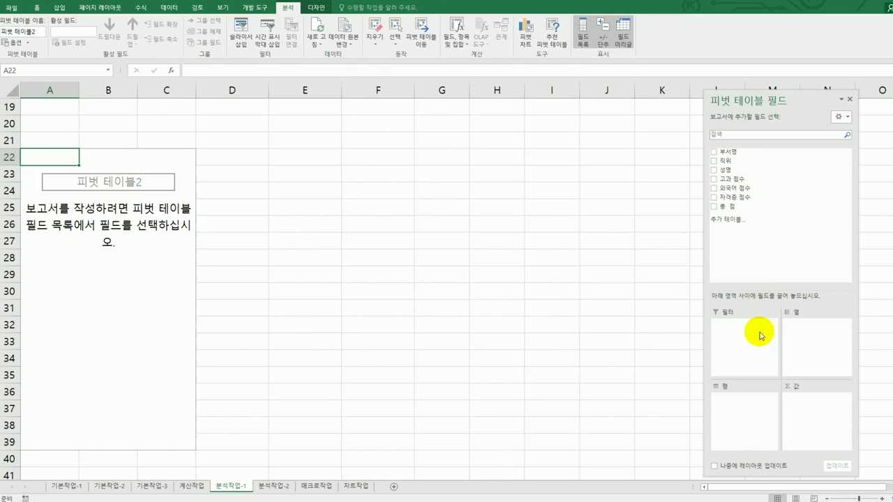
drag(742, 161, 750, 411)
drag(733, 155, 820, 340)
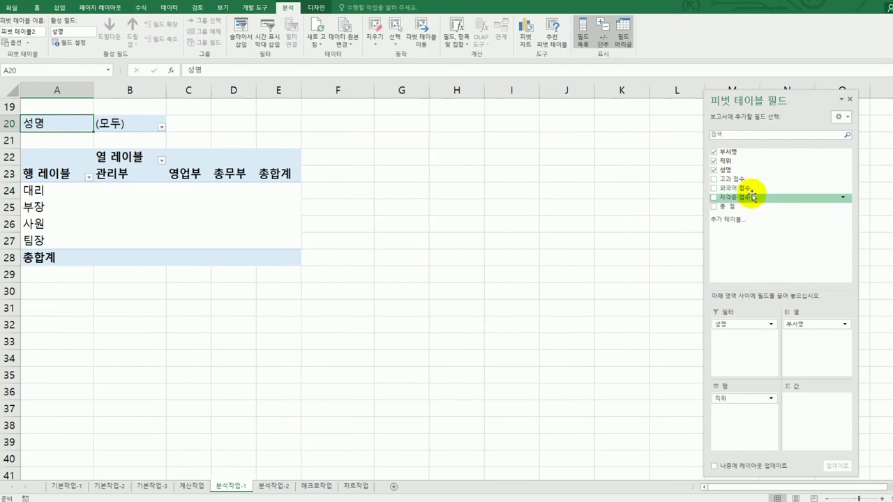
Add 총 점 and 외국어 점수 as PivotTable values and move the Σ 값 field from columns to rows.
drag(752, 207, 809, 405)
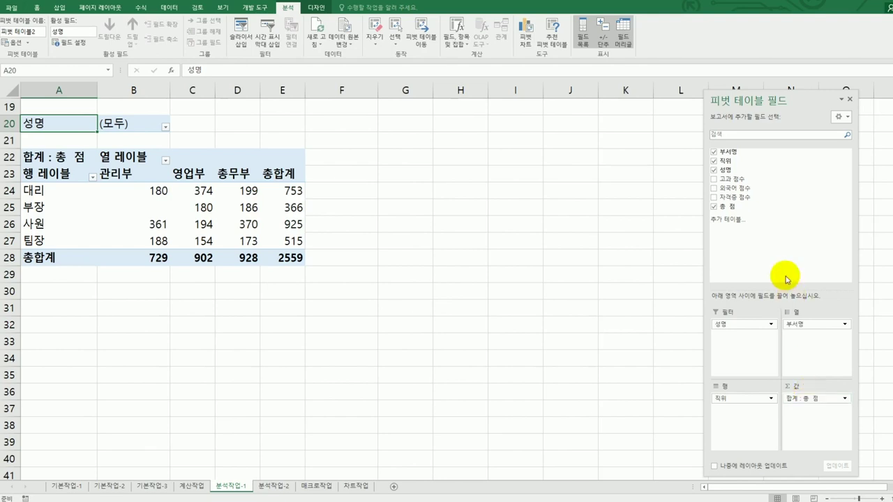
drag(740, 188, 801, 428)
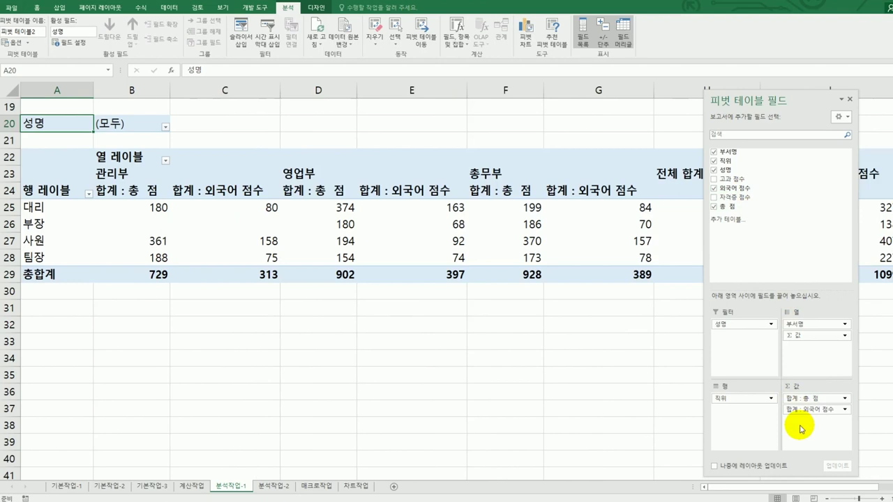
drag(796, 336, 787, 356)
drag(755, 403, 747, 423)
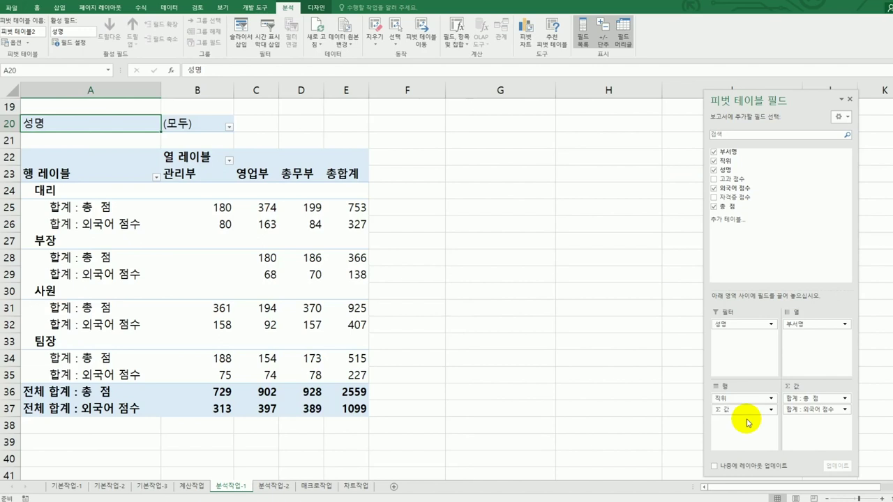
Summarize the 총 점 values of the PivotTable by average (평균).
mouse_move(364, 351)
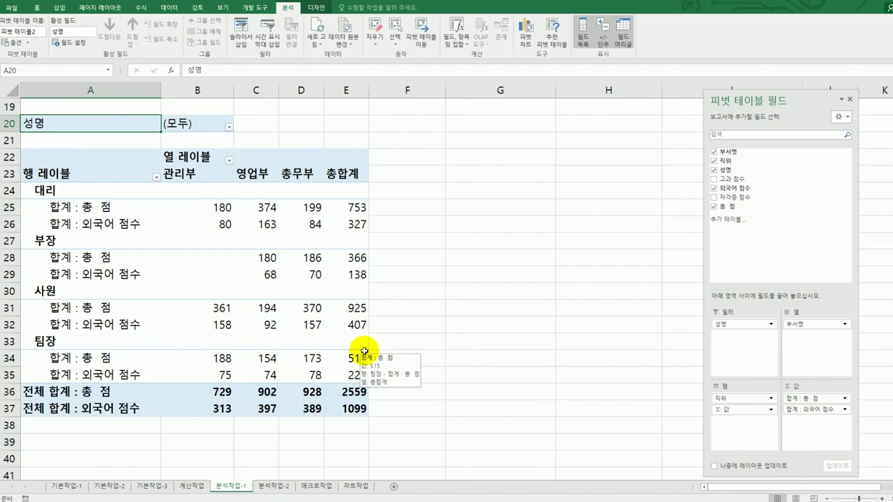
click(77, 207)
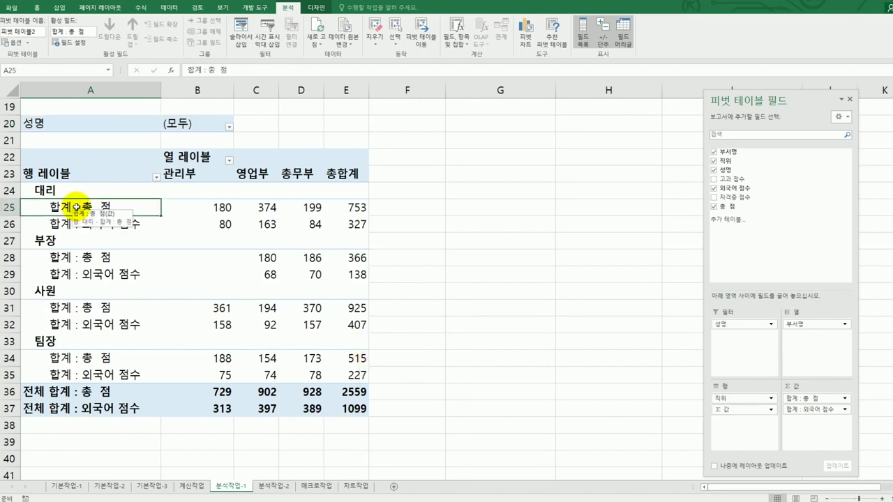
right_click(76, 207)
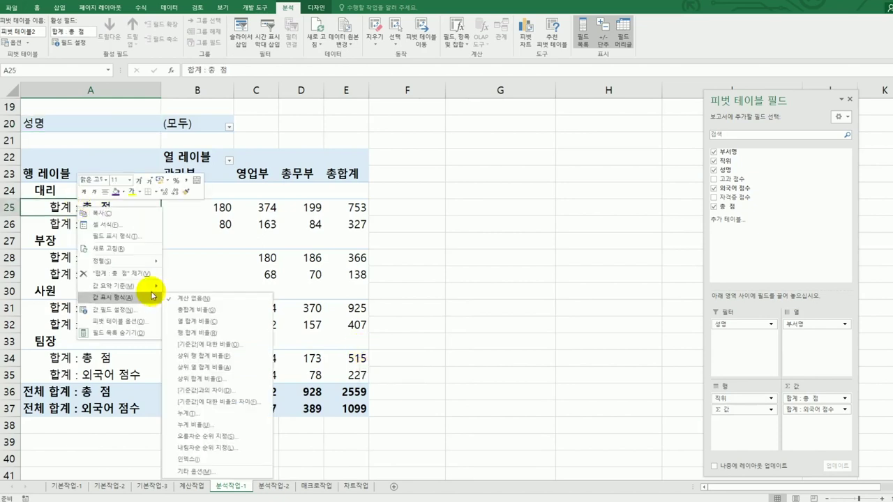
mouse_move(151, 293)
click(196, 309)
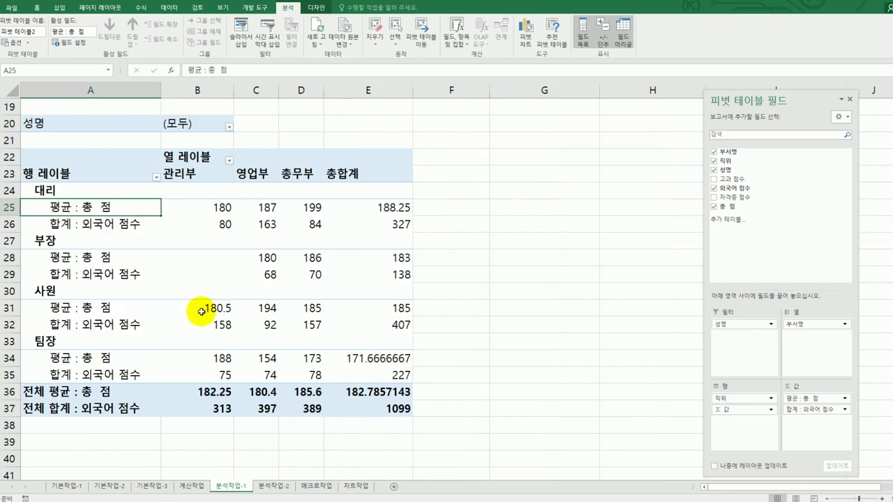
Summarize the 외국어 점수 values of the PivotTable by maximum (최대값).
click(112, 224)
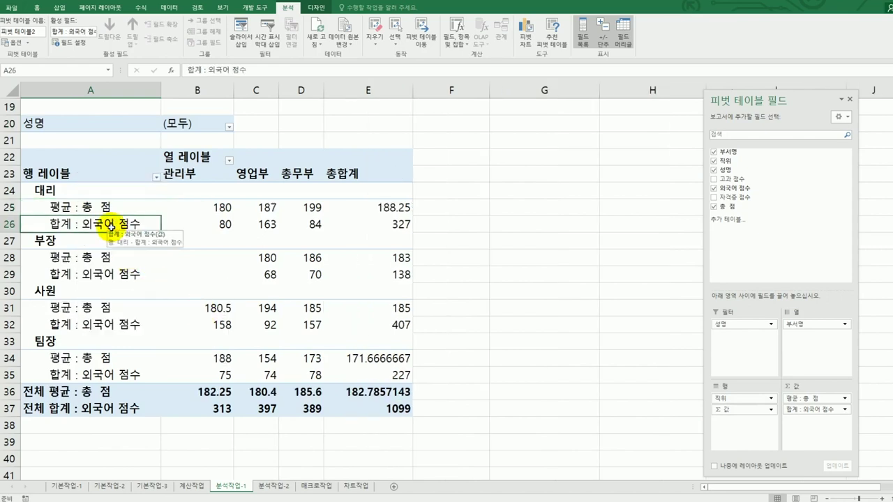
right_click(112, 224)
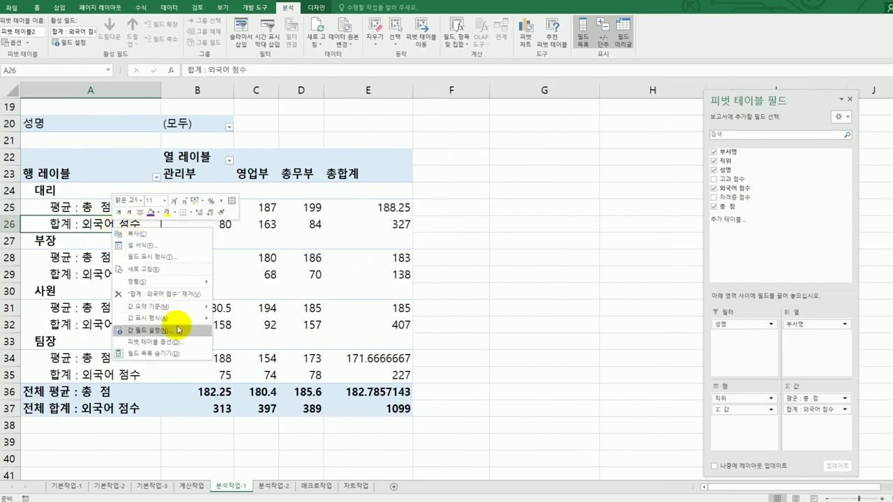
mouse_move(176, 307)
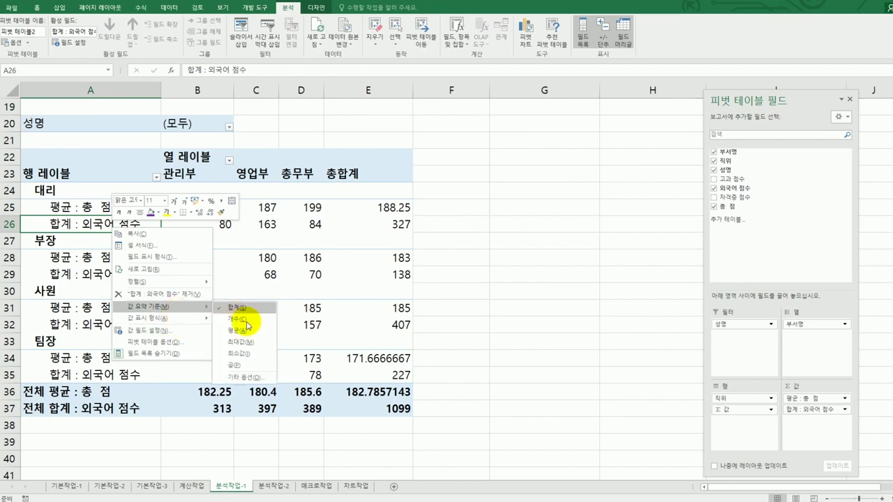
click(250, 342)
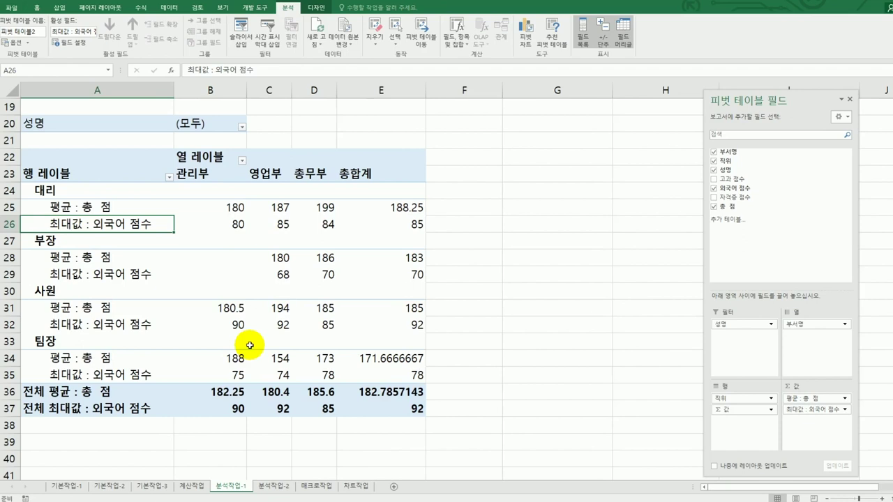
Set the PivotTable to show grand totals for rows only (행의 총합계만 설정).
click(316, 7)
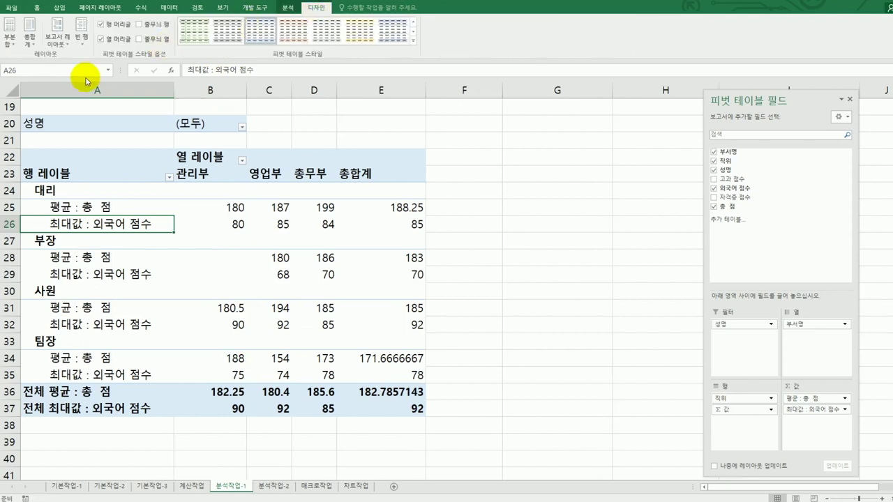
click(33, 45)
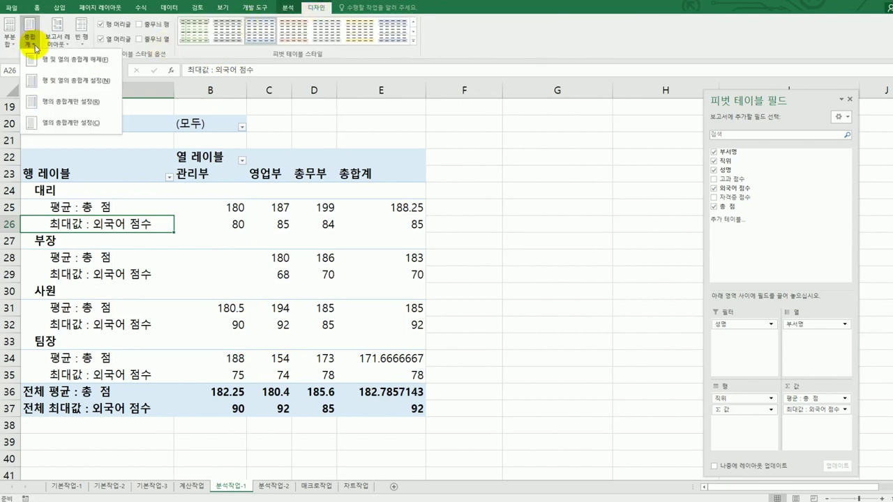
click(67, 106)
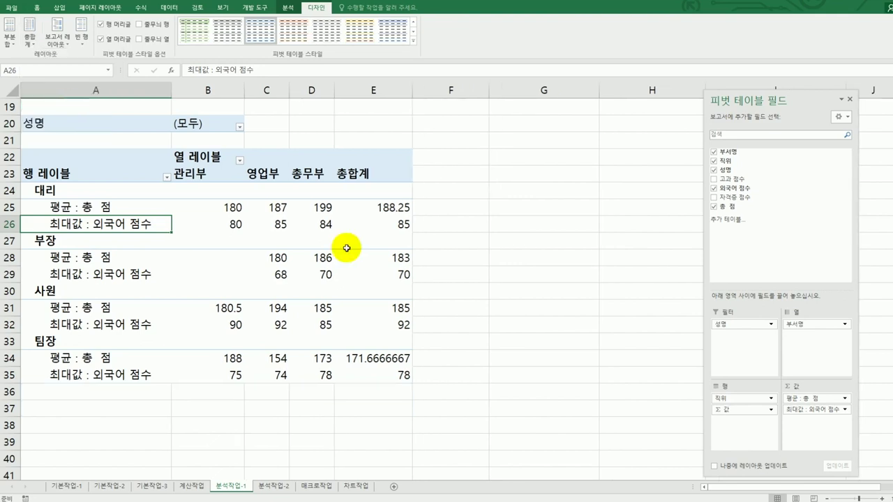
click(480, 300)
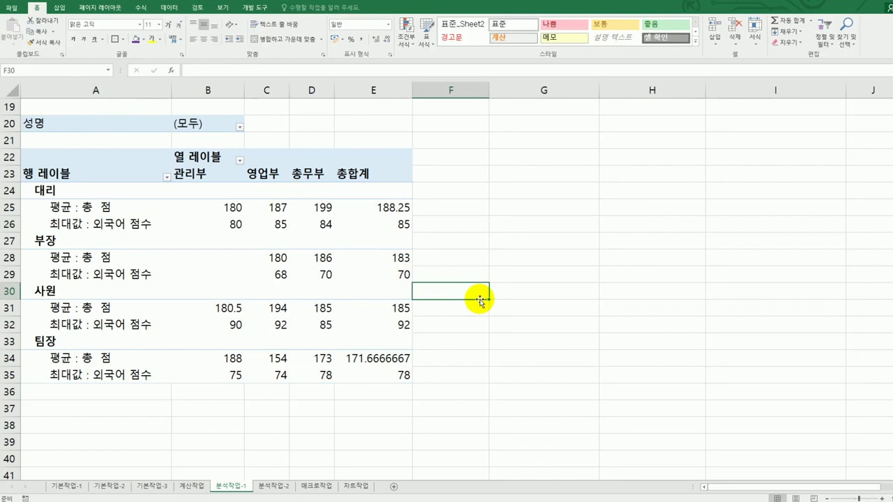
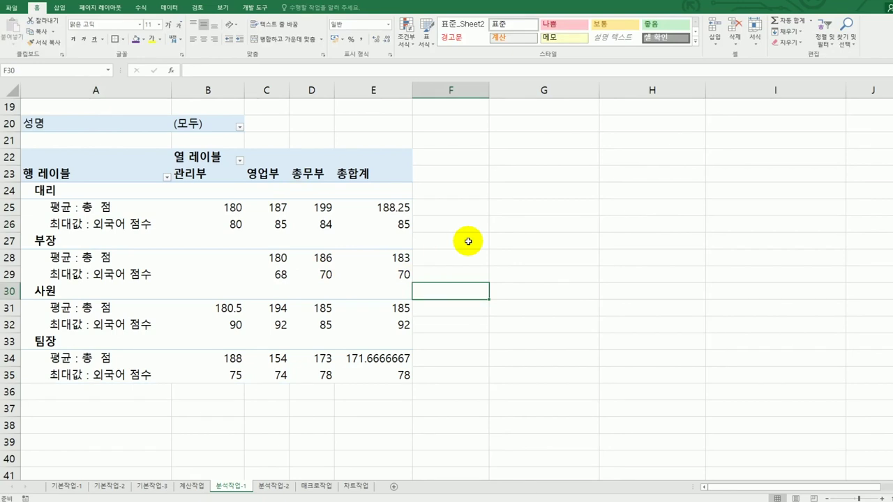
On the 분석작업-2 sheet, start a consolidation (통합) into the 집계표 range G3:K7 using the average (평균) function.
click(289, 487)
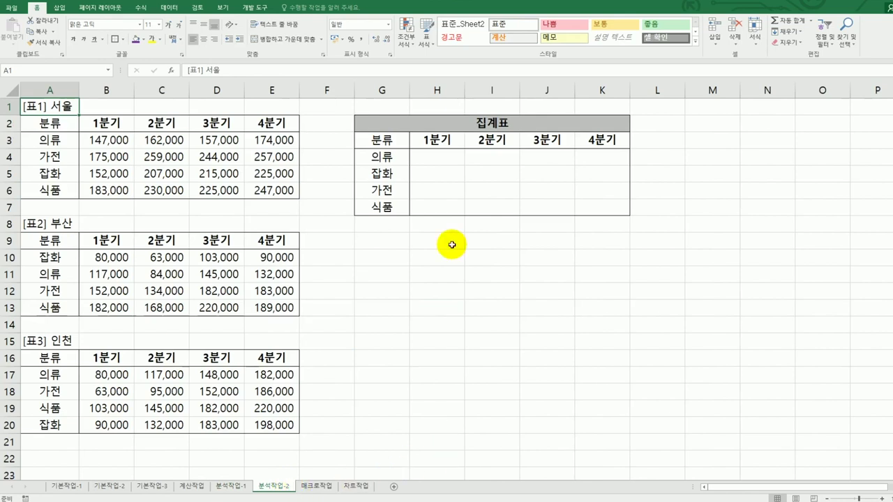
click(441, 138)
drag(441, 138, 580, 140)
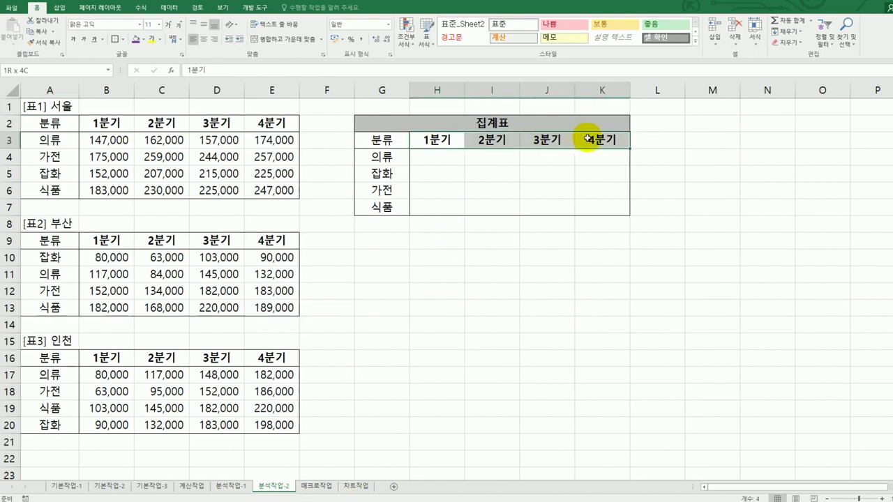
drag(396, 161, 398, 204)
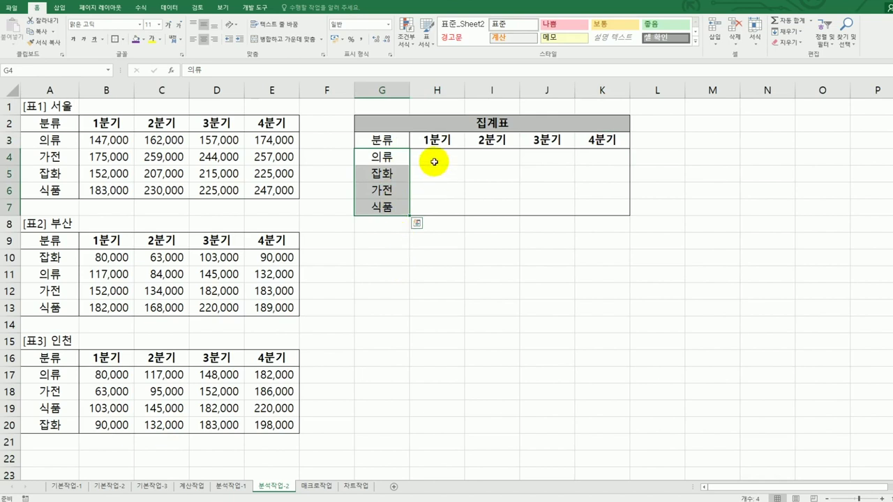
drag(393, 140, 585, 203)
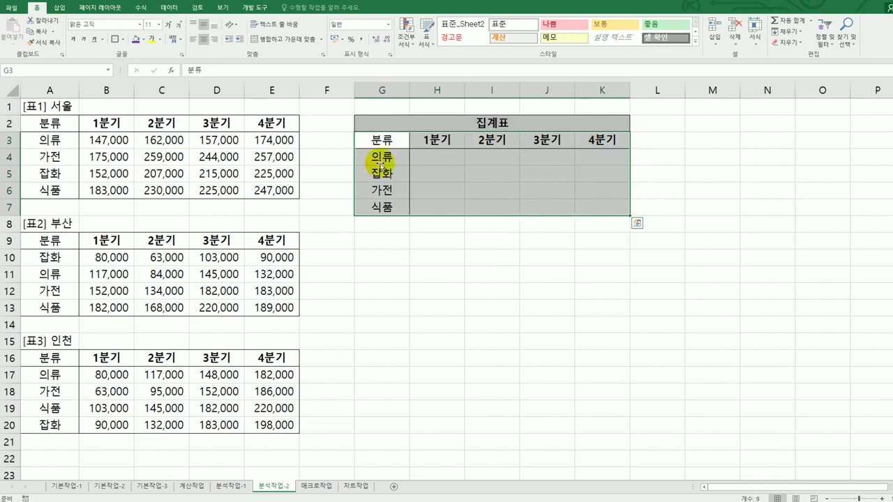
click(168, 9)
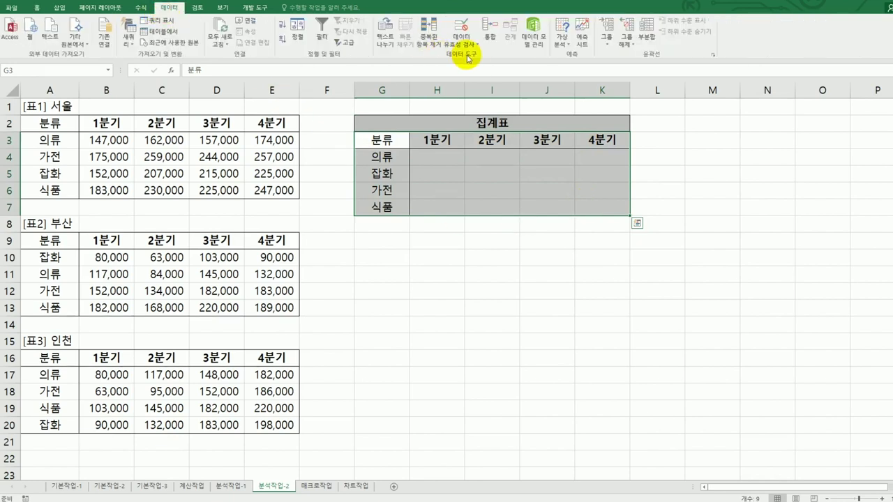
click(491, 46)
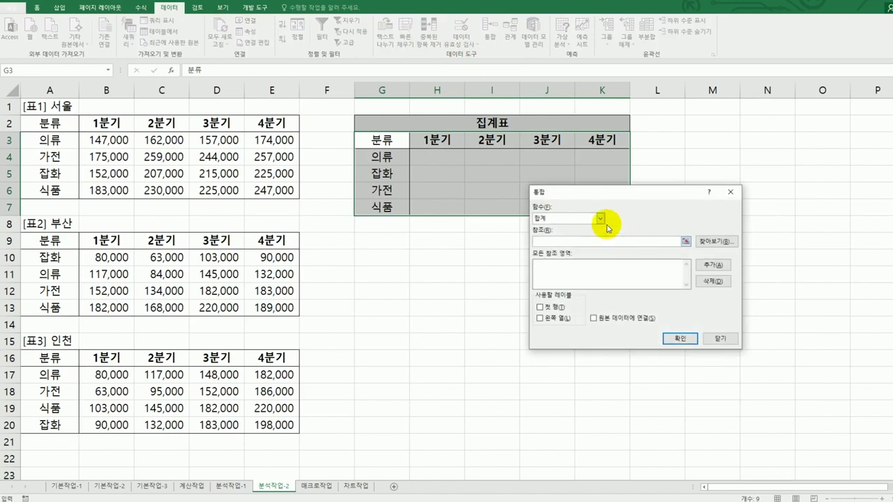
click(600, 219)
click(588, 241)
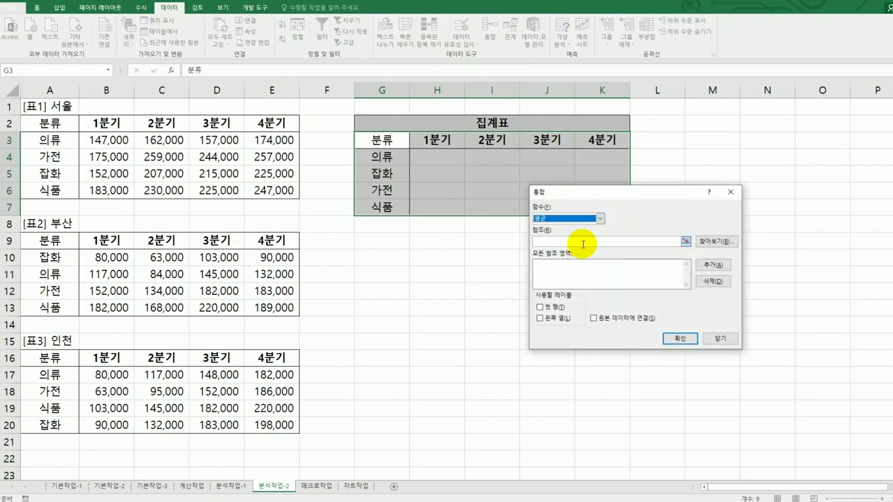
Add the 서울, 부산 and 인천 tables A2:E6, A9:E13 and A16:E20 as consolidation references.
drag(46, 123, 262, 192)
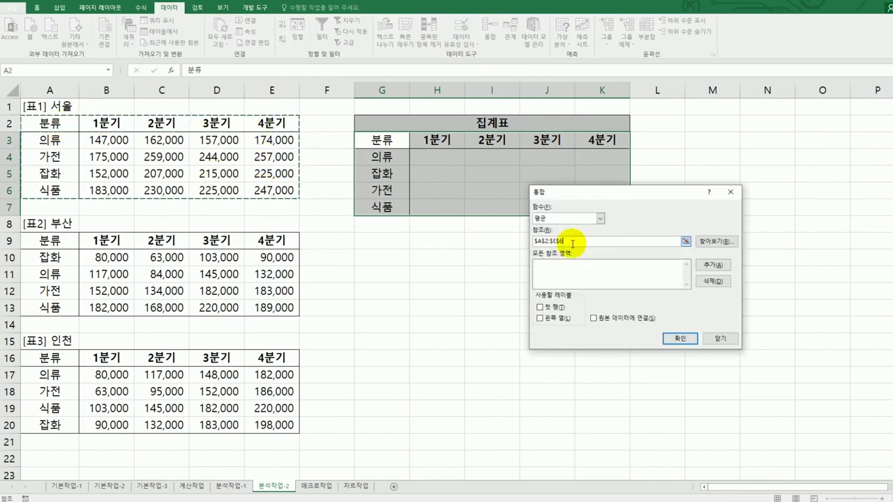
click(705, 267)
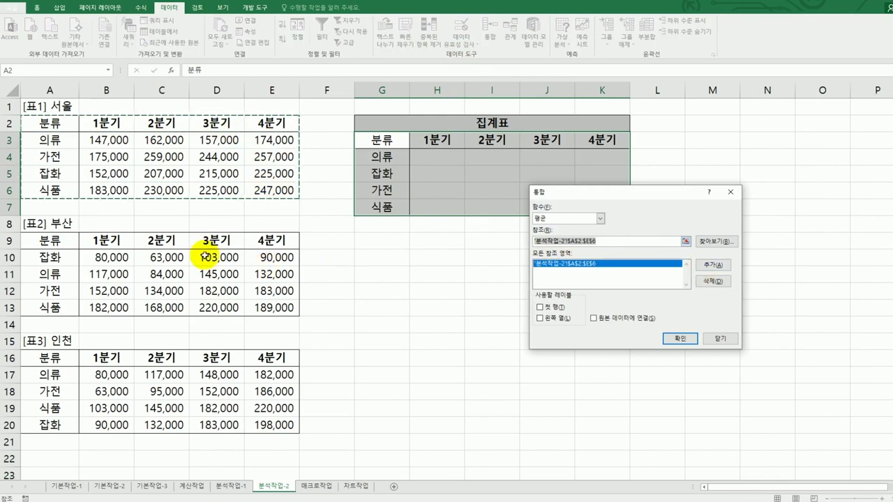
drag(53, 244, 249, 307)
click(704, 266)
drag(48, 359, 269, 419)
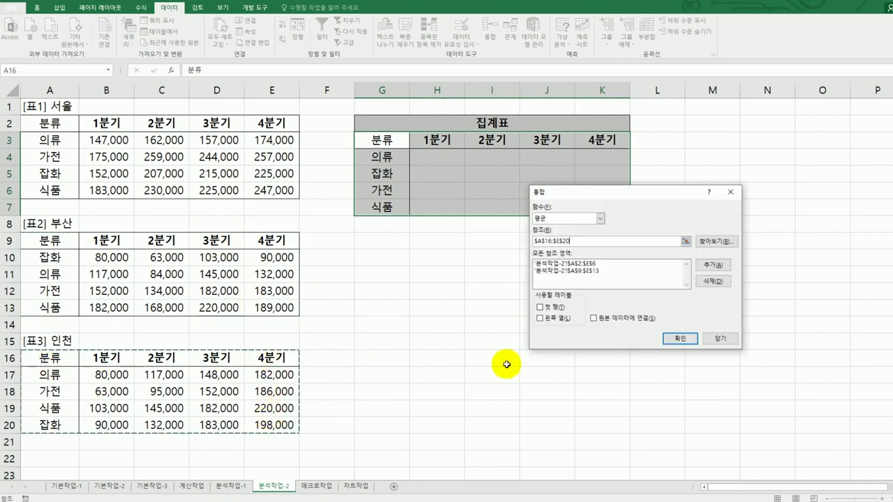
click(708, 266)
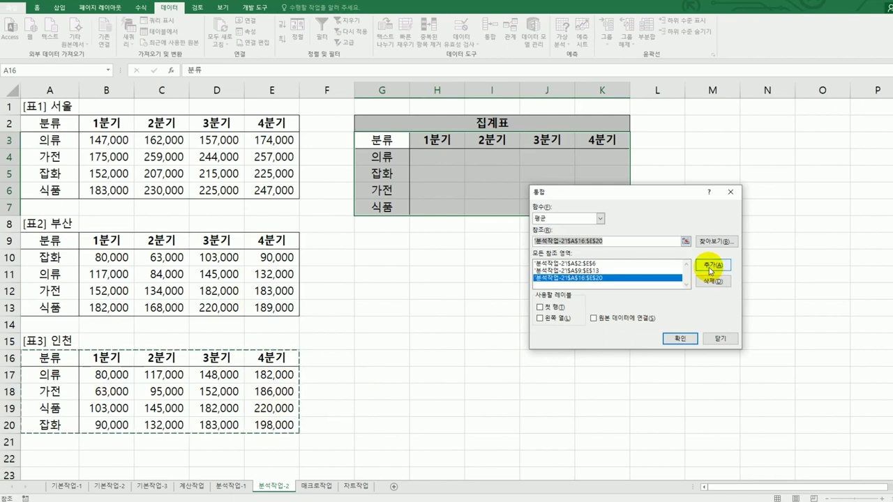
Use the first row (첫 행) and left column (왼쪽 열) as labels and run the consolidation.
click(556, 308)
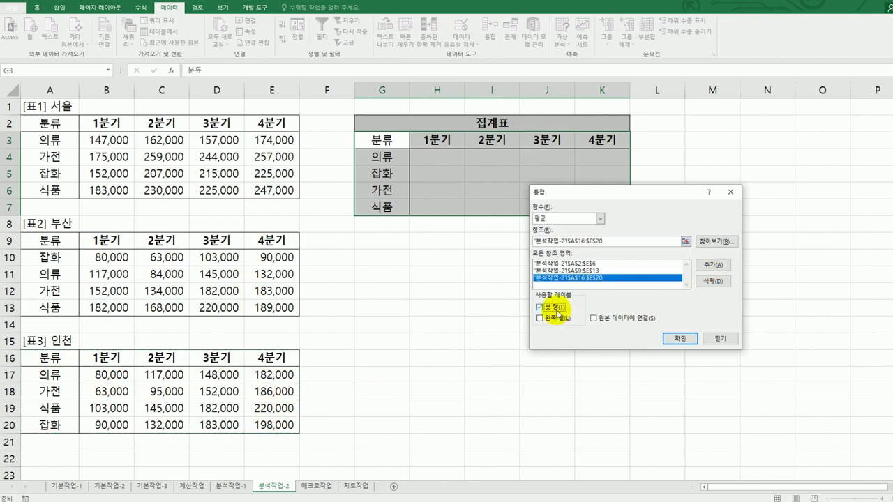
click(560, 319)
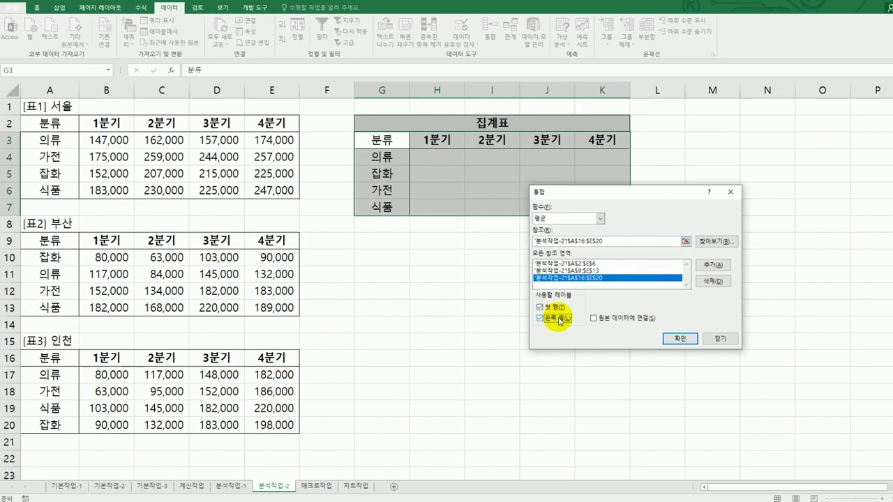
click(681, 339)
click(612, 208)
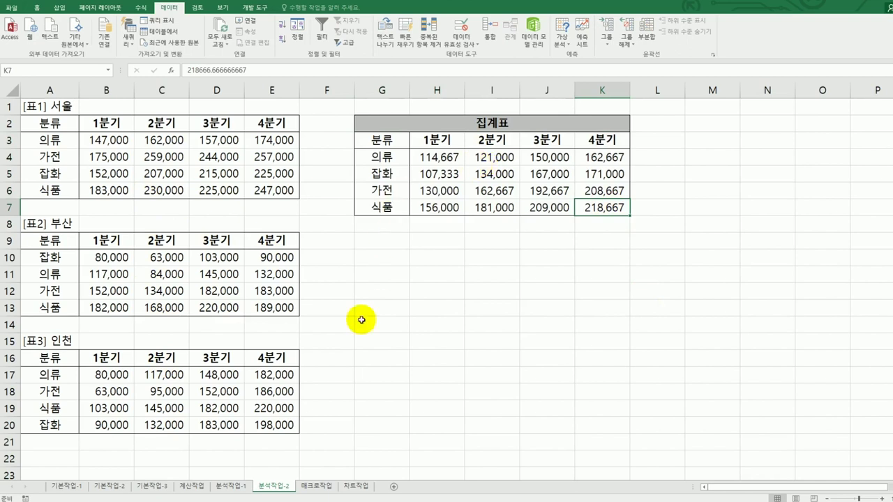
On the 매크로작업 sheet, start recording a macro named 합계 in the current workbook.
click(328, 487)
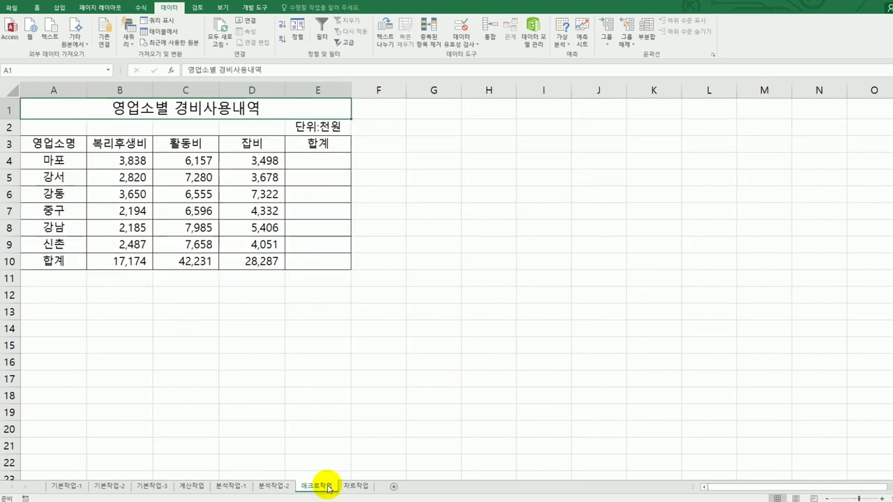
click(458, 370)
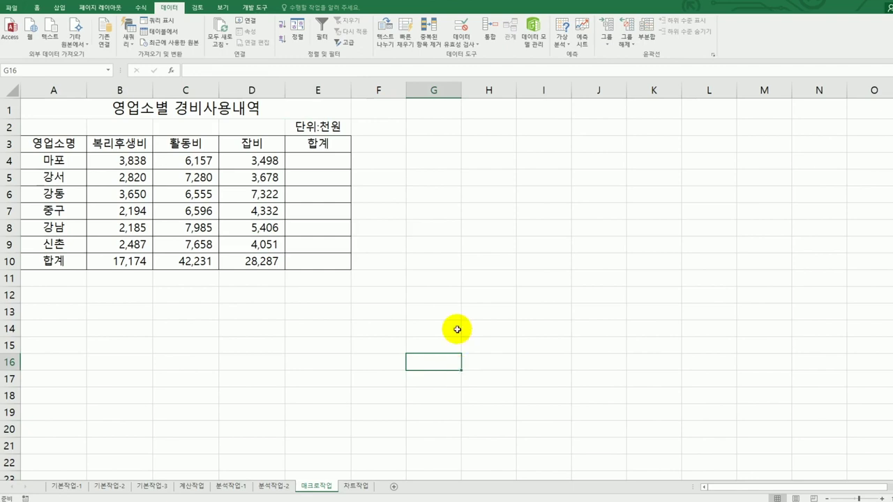
click(463, 261)
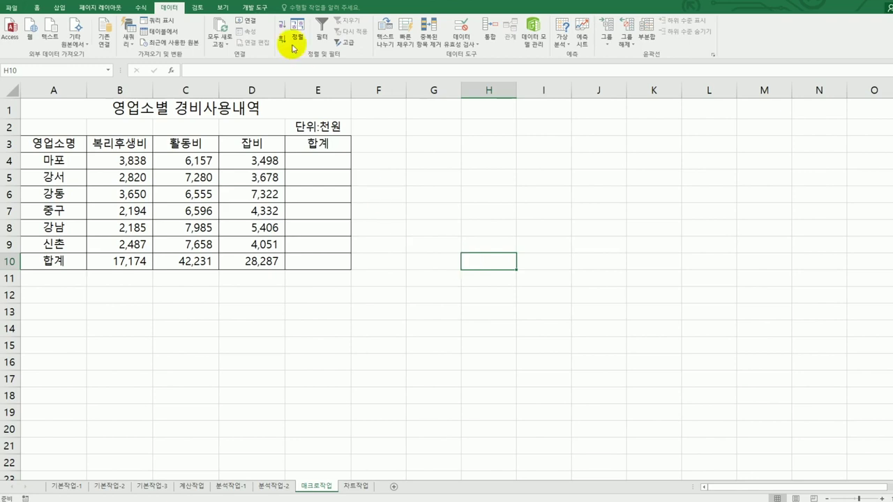
click(247, 8)
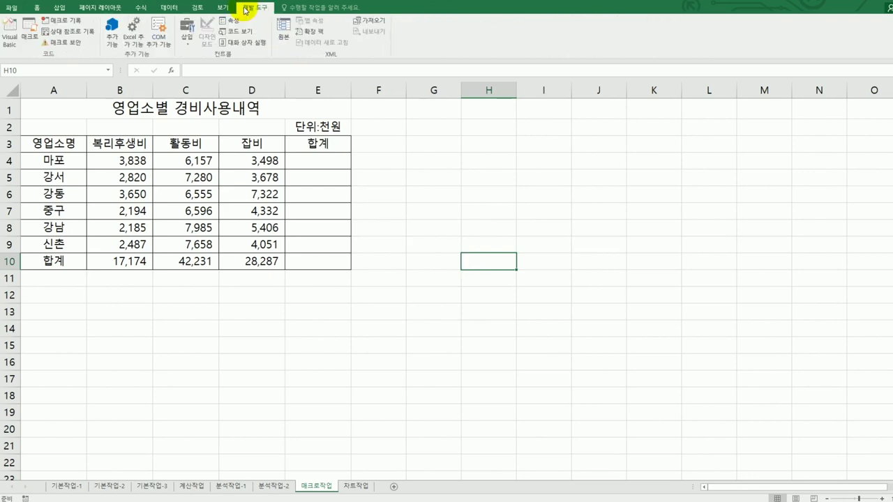
click(60, 21)
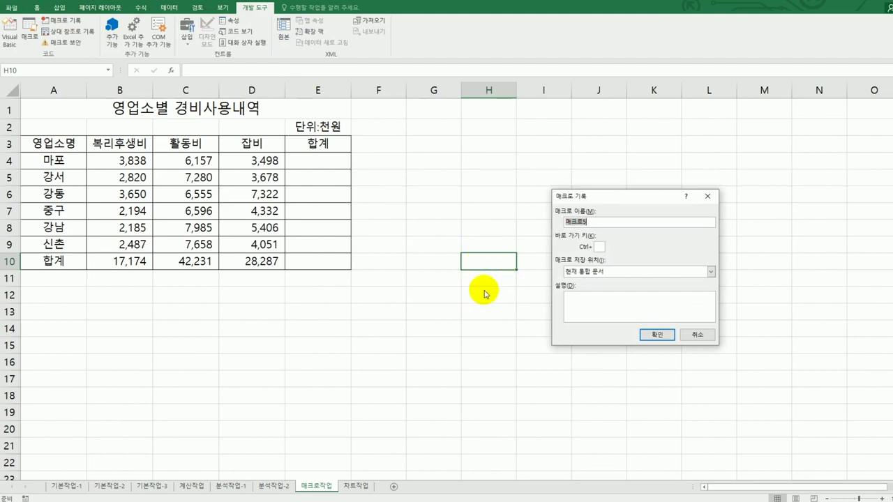
text(합계)
click(650, 335)
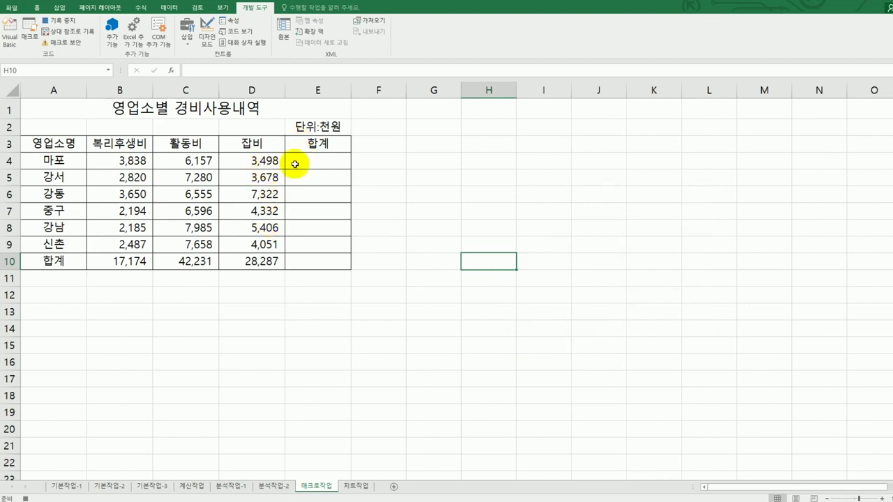
Fill the 합계 column E4:E10 by applying AutoSum to B4:E10, and stop the macro recording.
drag(119, 159, 309, 265)
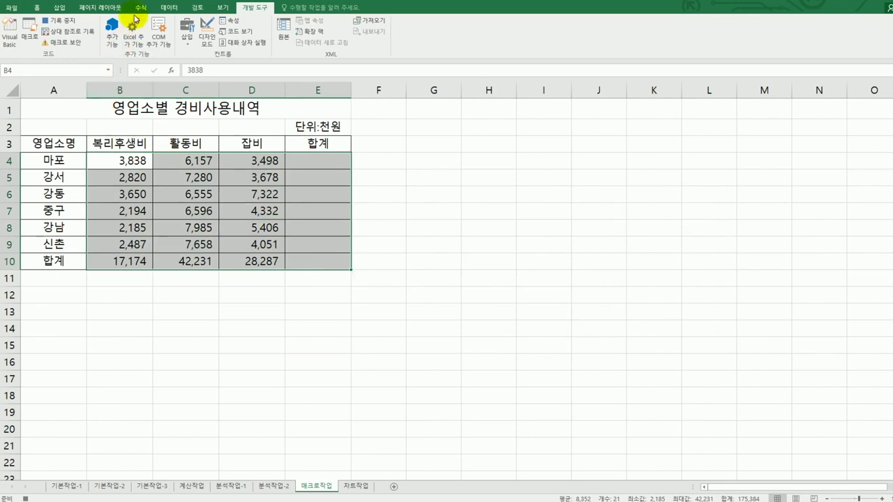
click(139, 9)
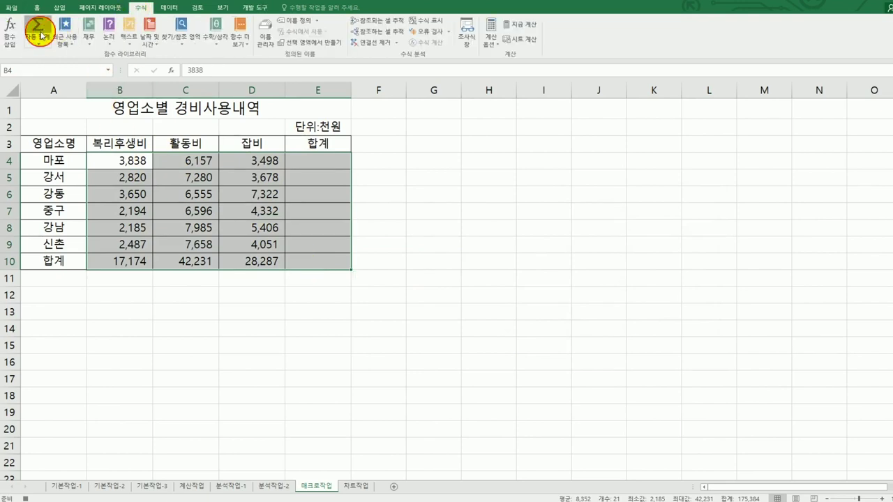
click(41, 43)
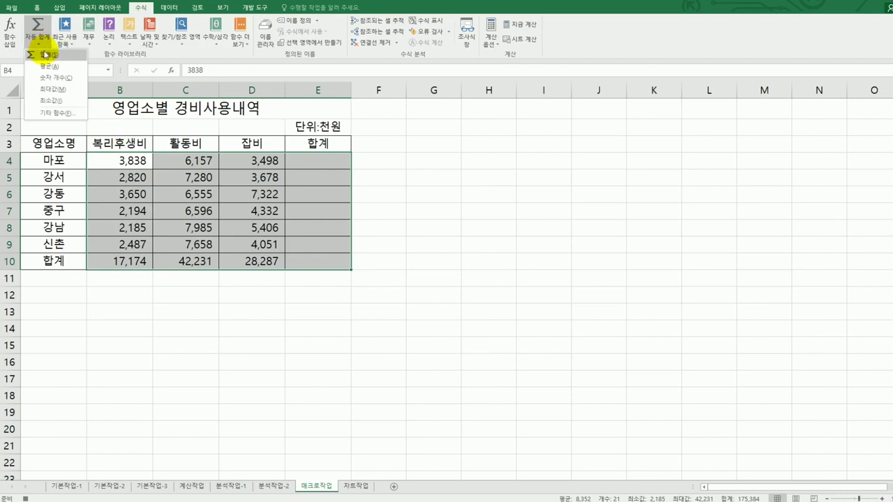
click(44, 53)
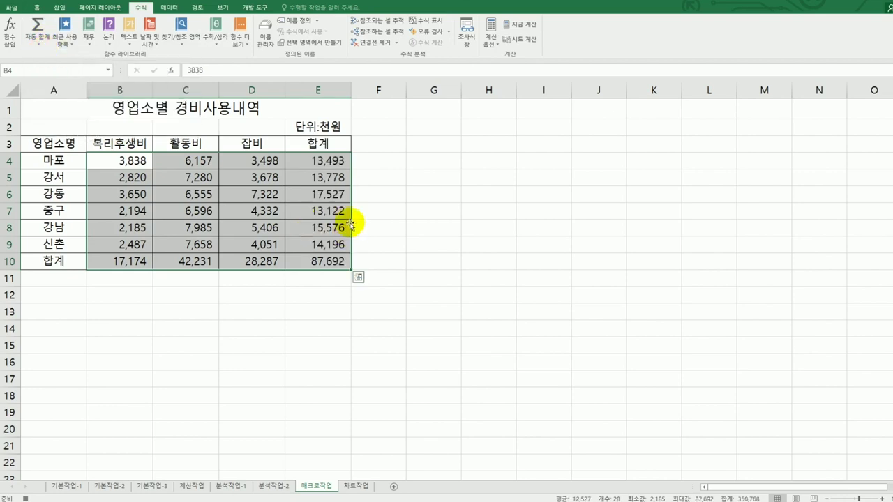
click(325, 160)
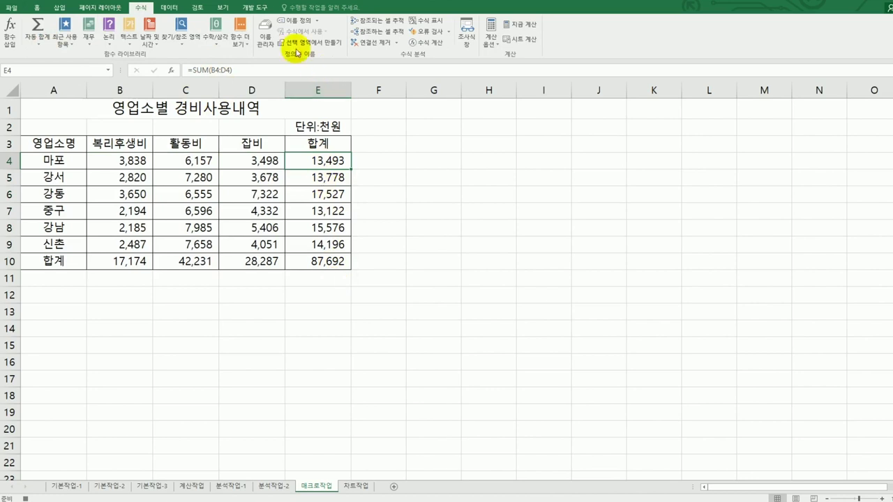
click(259, 7)
click(79, 21)
click(446, 290)
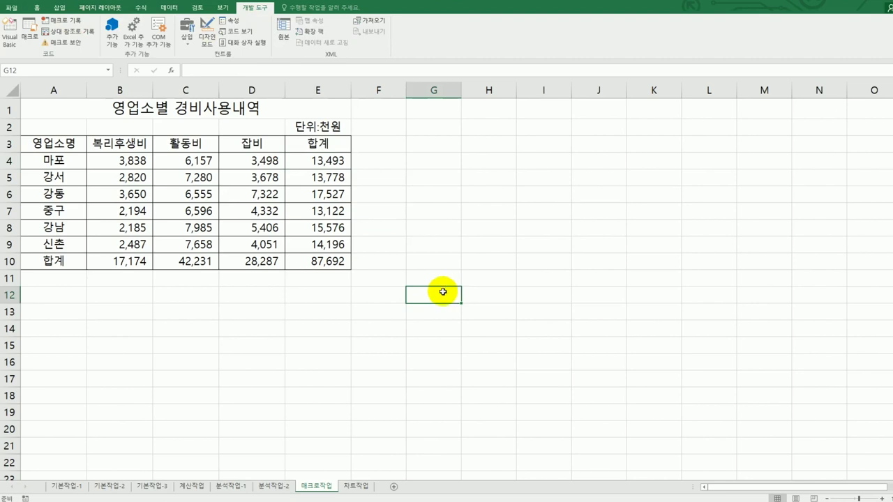
Add a form-control button labelled 합계 over cells G3:H4 and assign the 합계 macro to it.
click(190, 46)
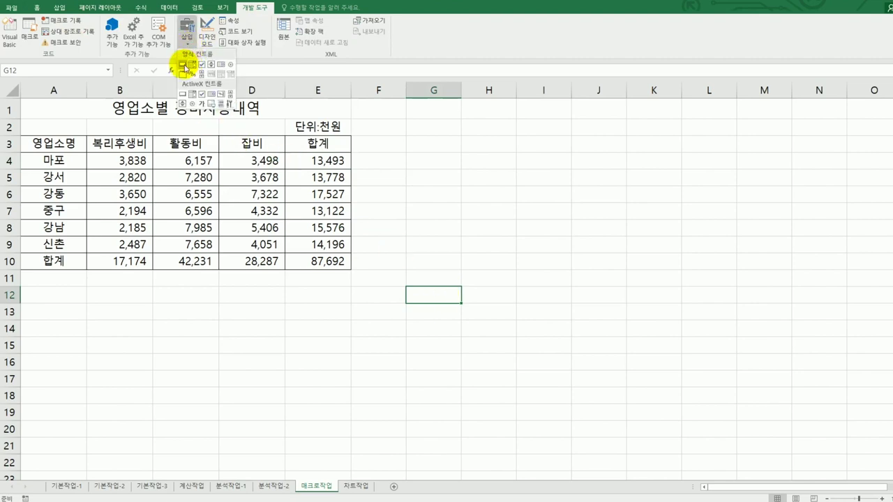
click(185, 66)
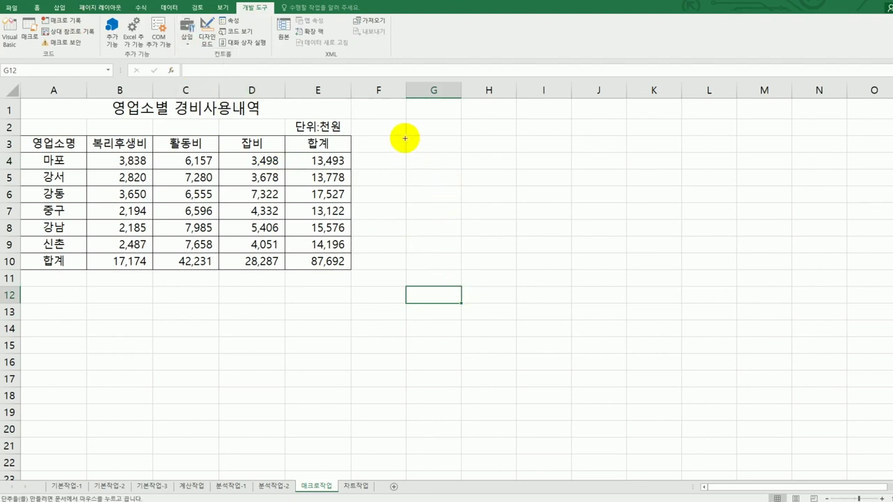
drag(406, 134, 498, 164)
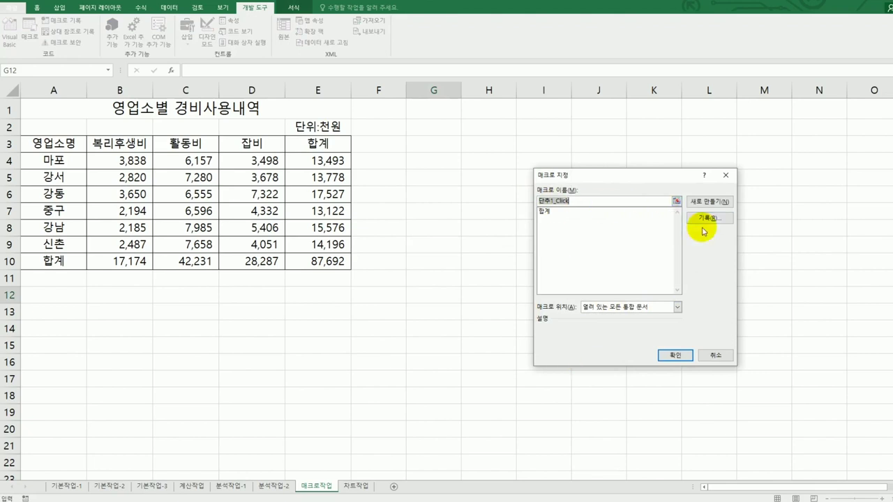
click(543, 212)
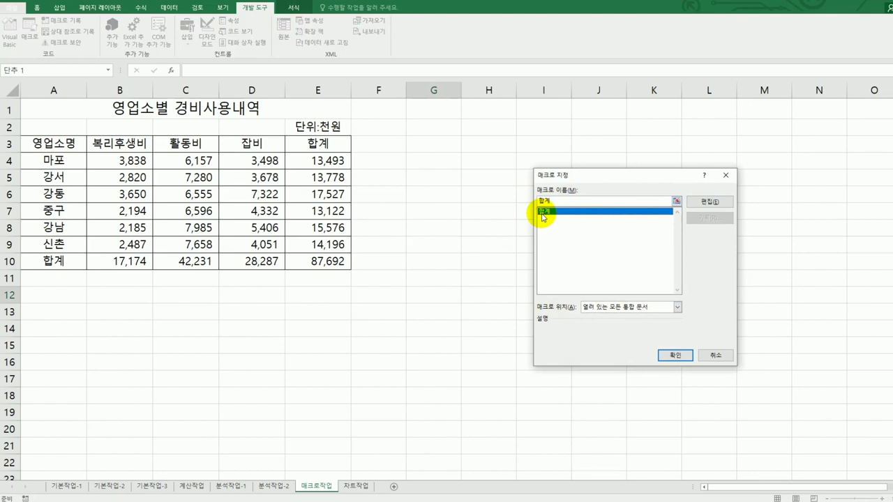
click(687, 356)
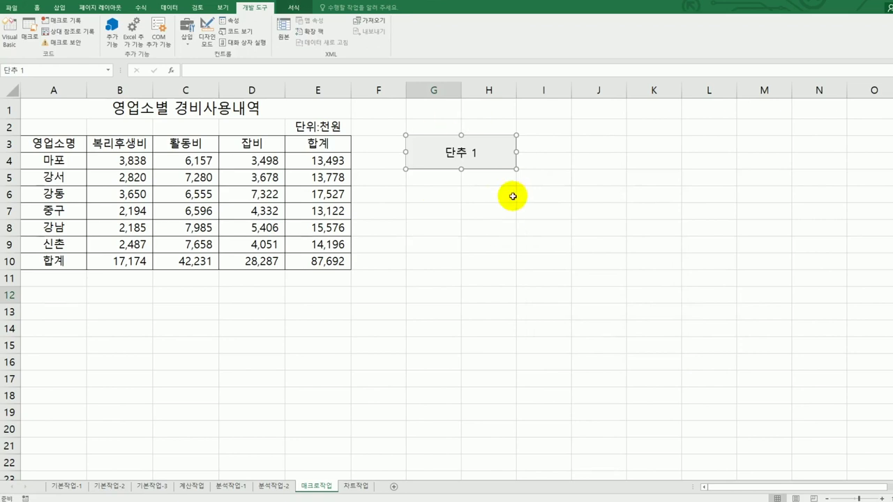
text(합계)
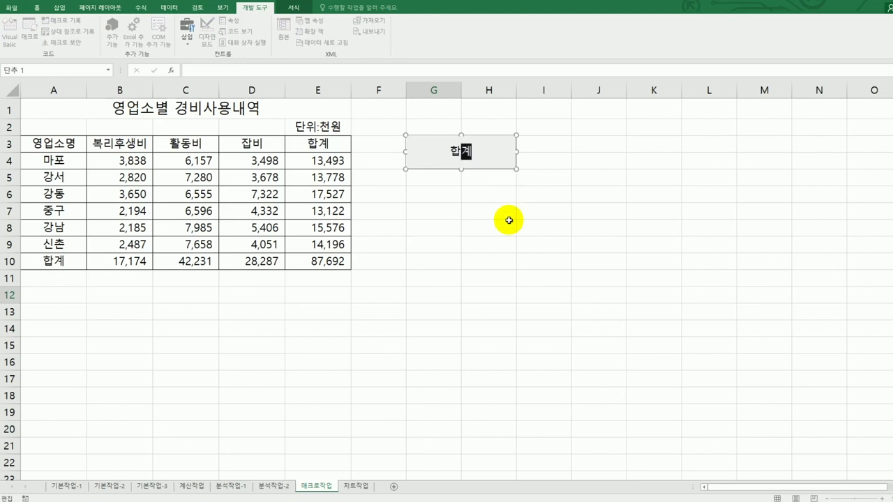
click(510, 222)
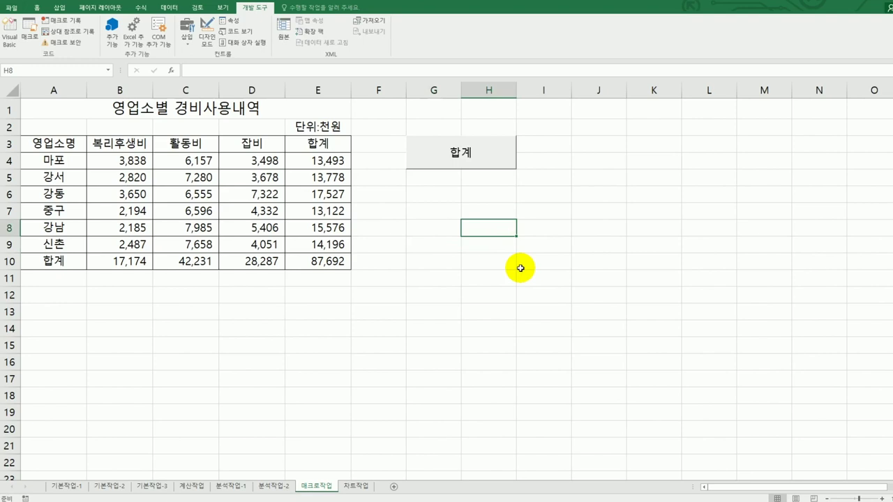
Start recording a new macro named 통화, stored in the current workbook.
click(650, 245)
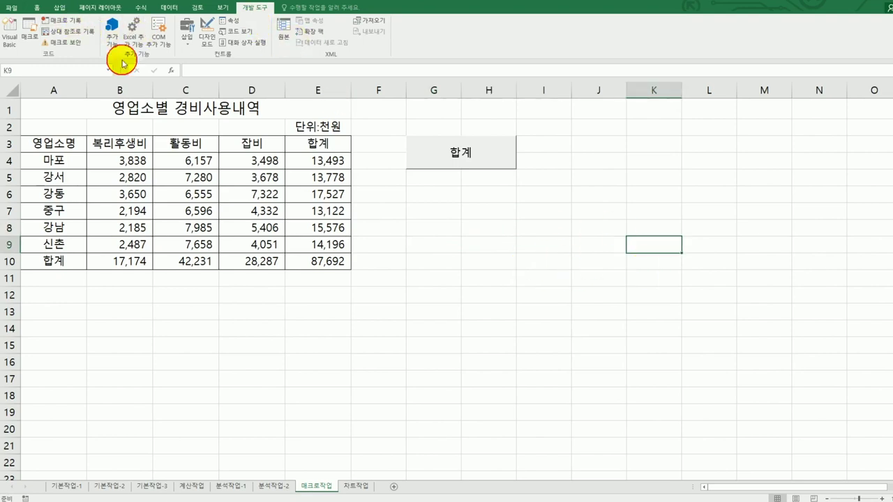
click(71, 23)
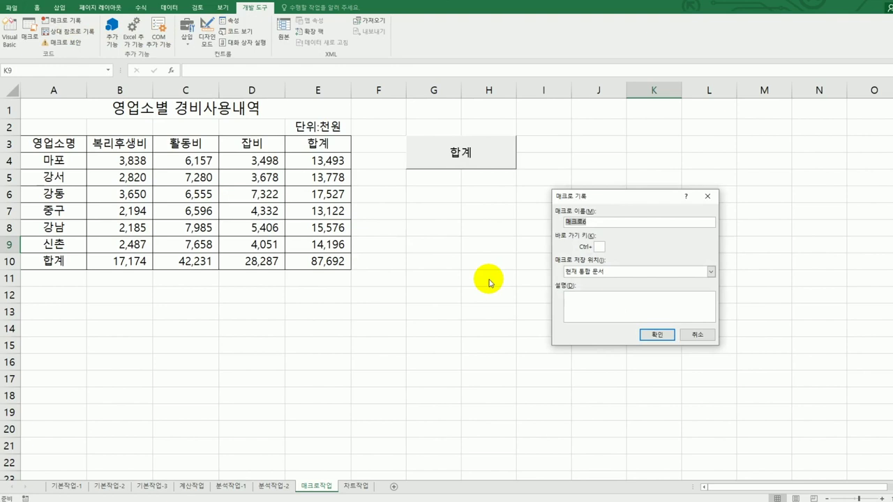
text(통합)
click(656, 336)
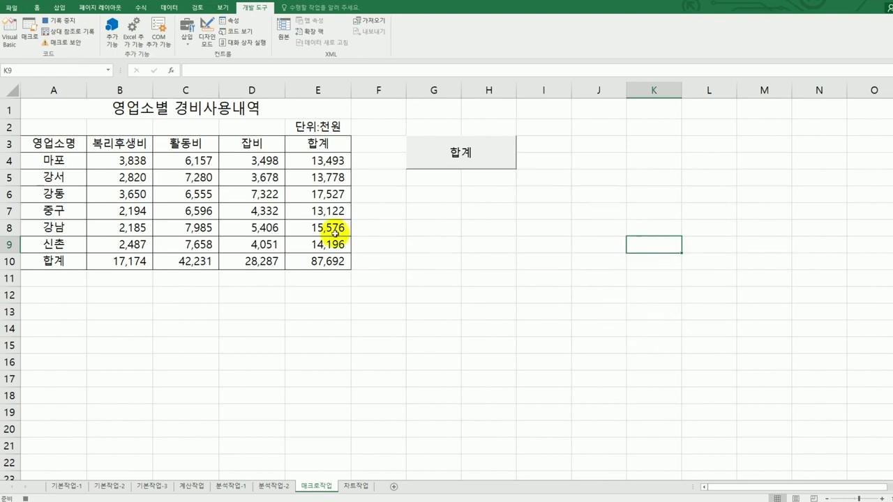
Apply the currency (통화) number format to E4:E10 and B10:D10, and stop the macro recording.
drag(305, 162, 315, 261)
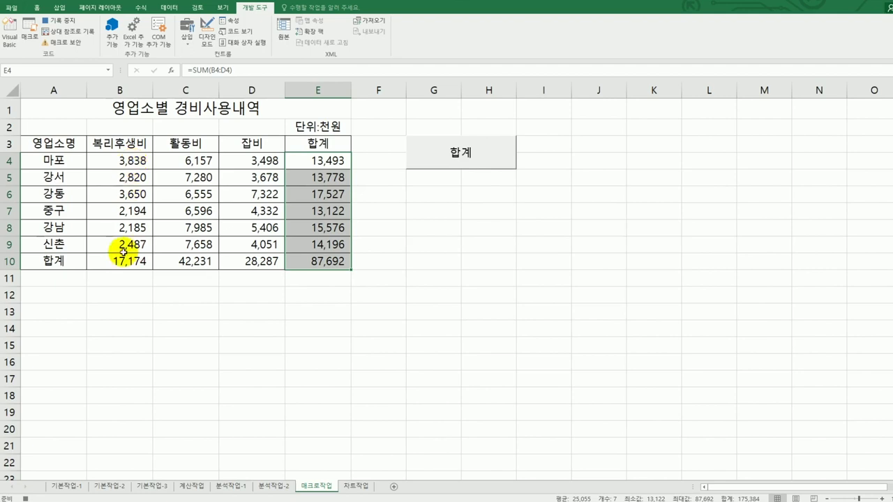
drag(125, 256, 236, 265)
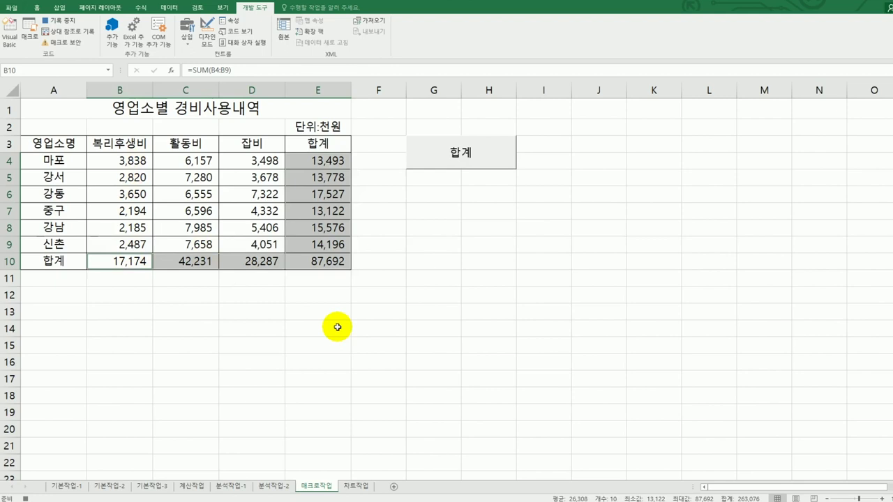
click(37, 7)
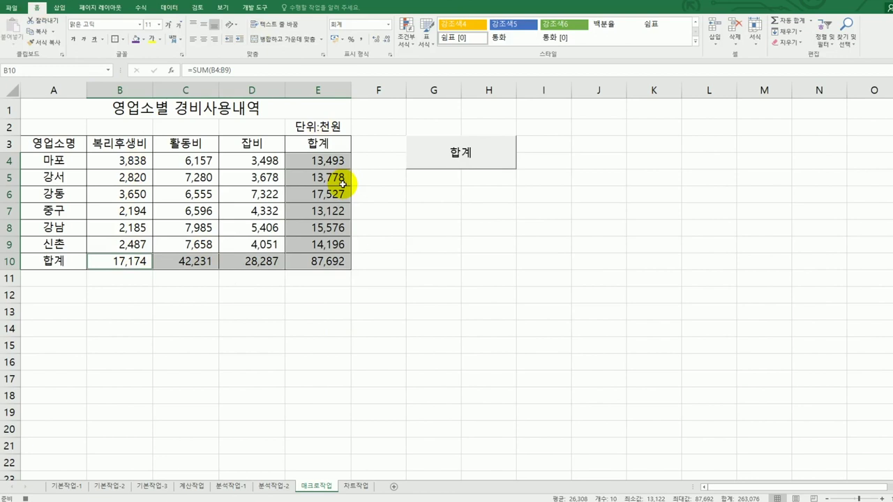
click(388, 25)
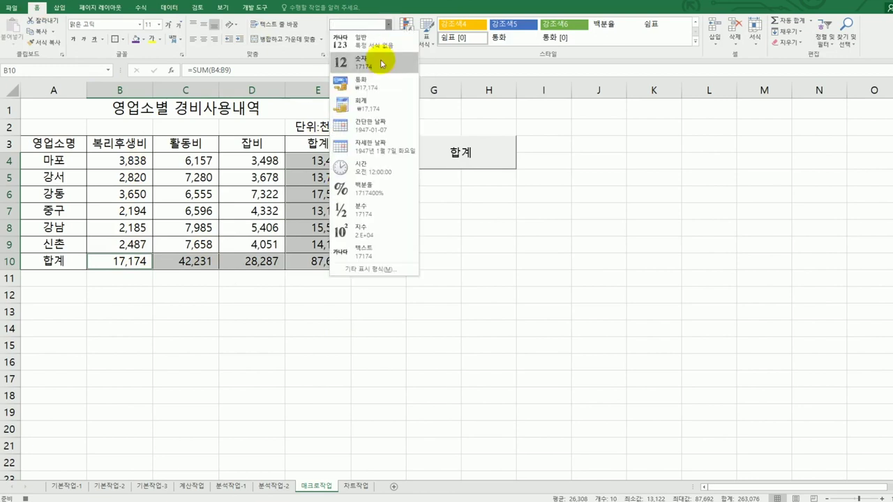
click(366, 88)
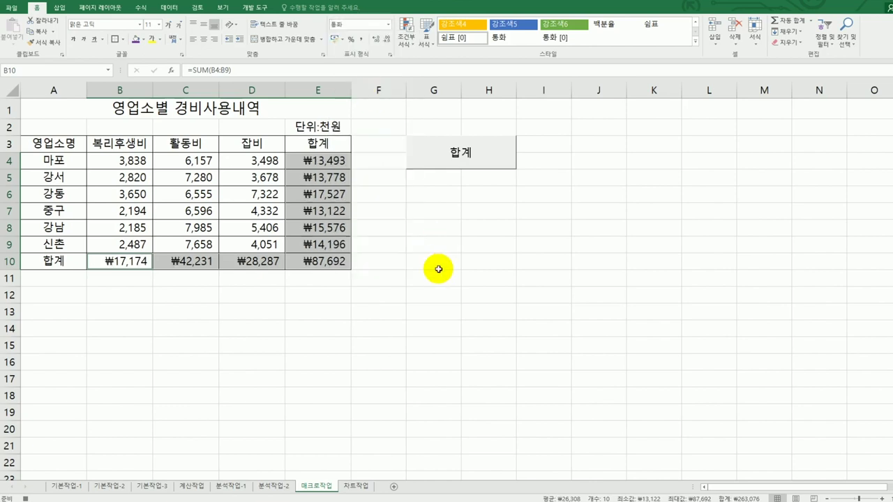
click(342, 264)
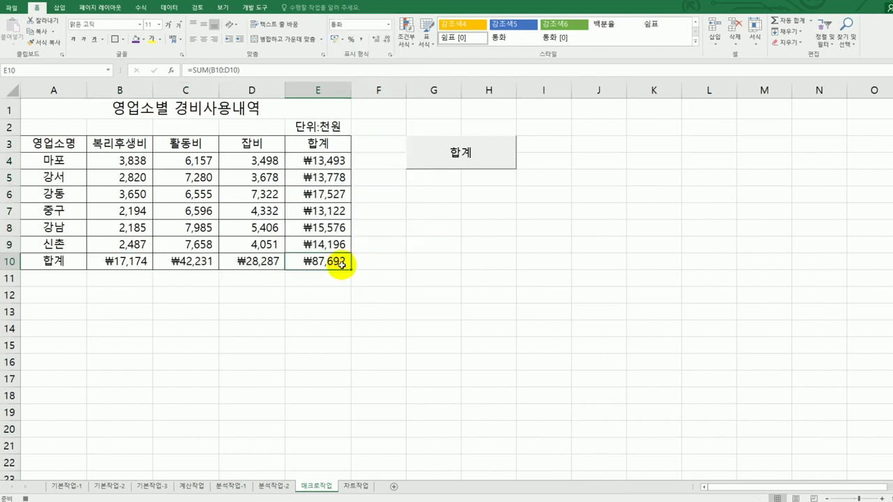
click(260, 6)
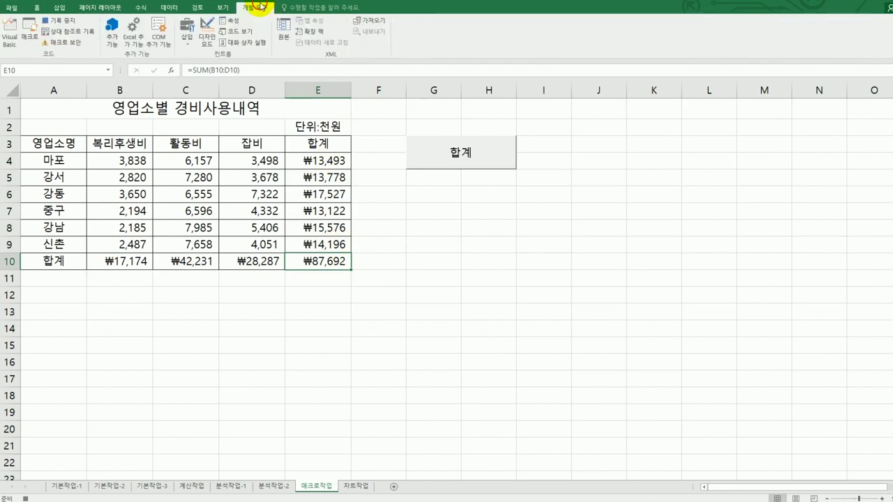
click(68, 23)
click(395, 344)
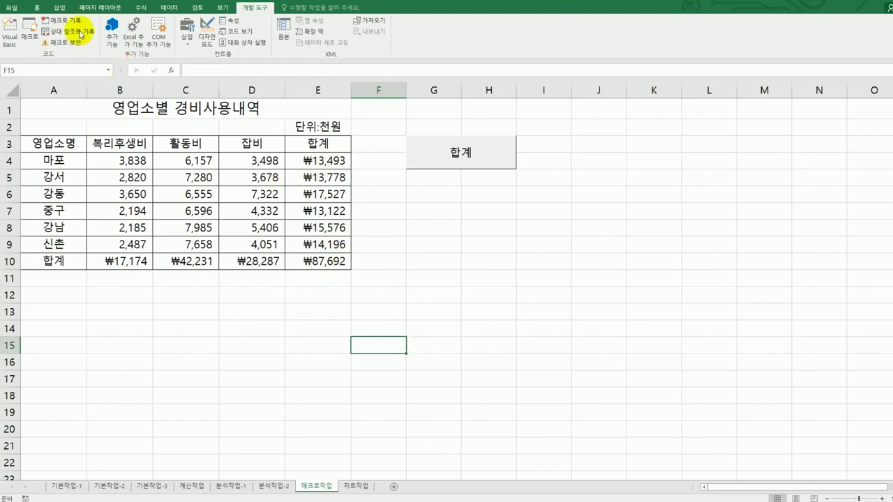
Draw a rounded rectangle over cells G6:H7, about 1.16 cm high and 3.8 cm wide, and label it 통화.
click(60, 7)
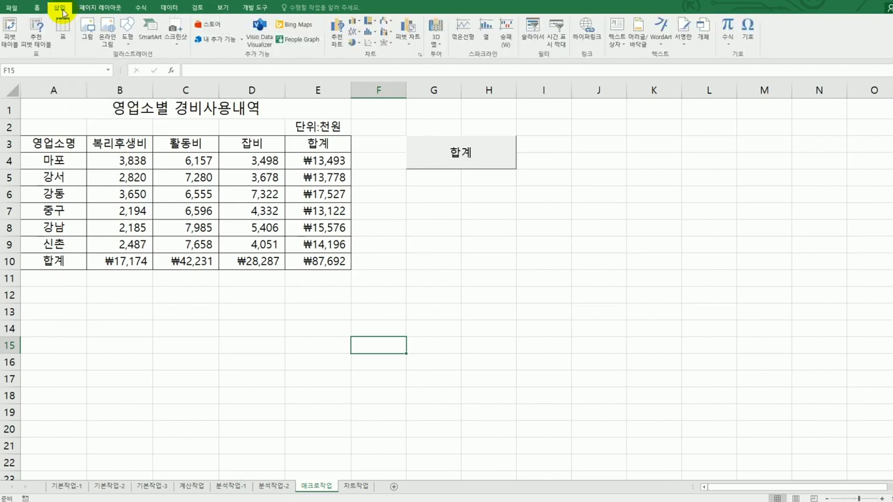
click(130, 42)
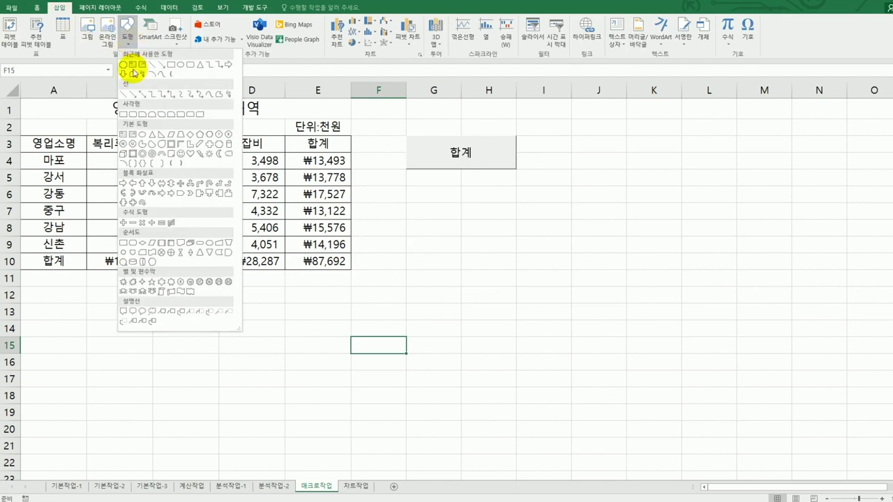
click(136, 116)
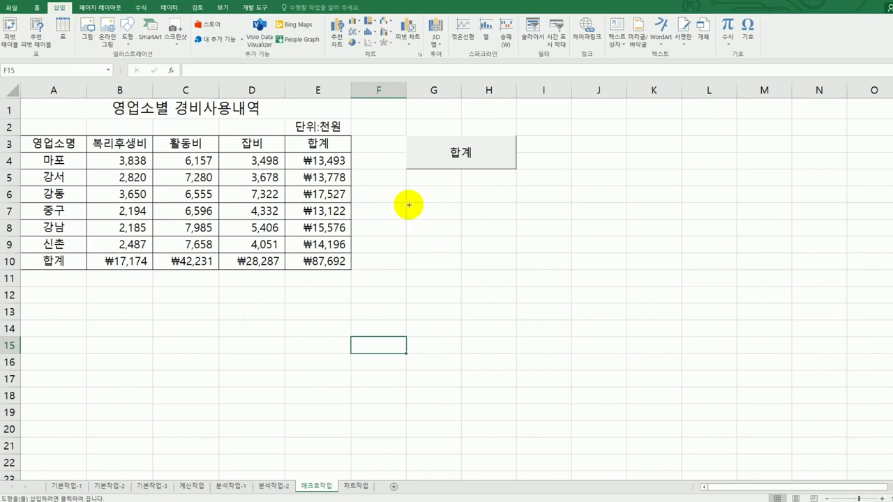
drag(405, 187, 496, 219)
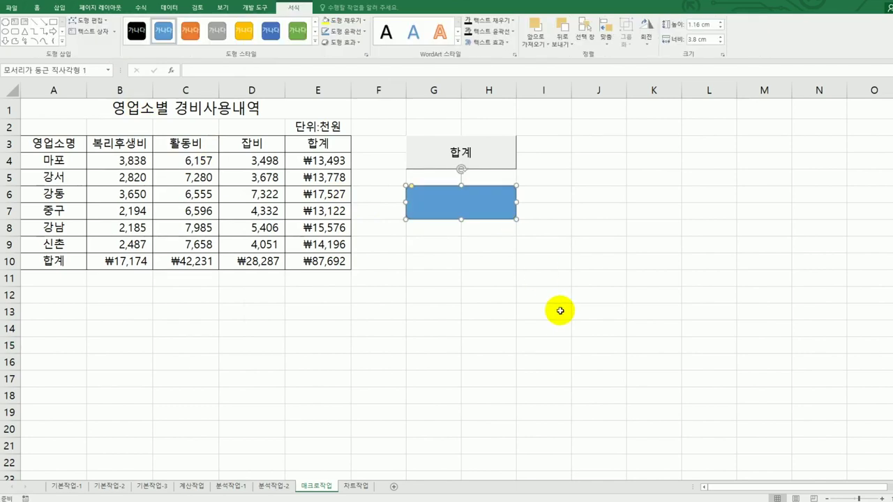
text(통화)
Assign the 통화 macro to the rounded rectangle and deselect the shape.
right_click(472, 205)
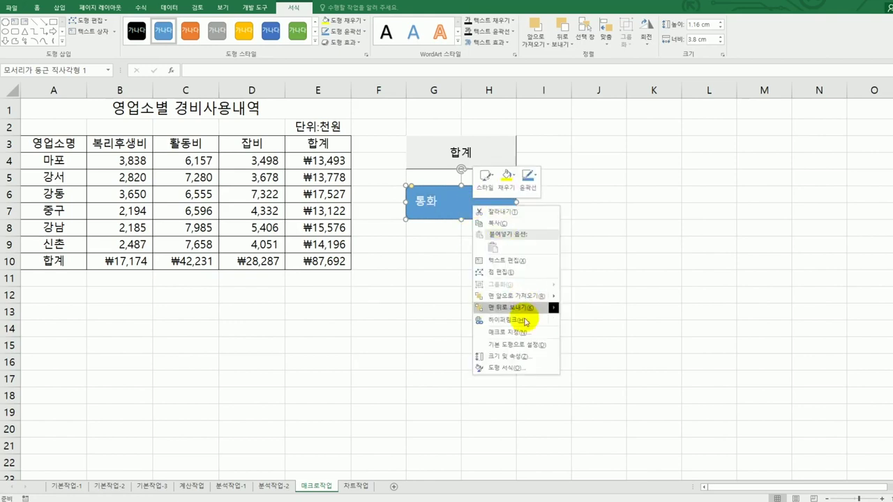
click(529, 333)
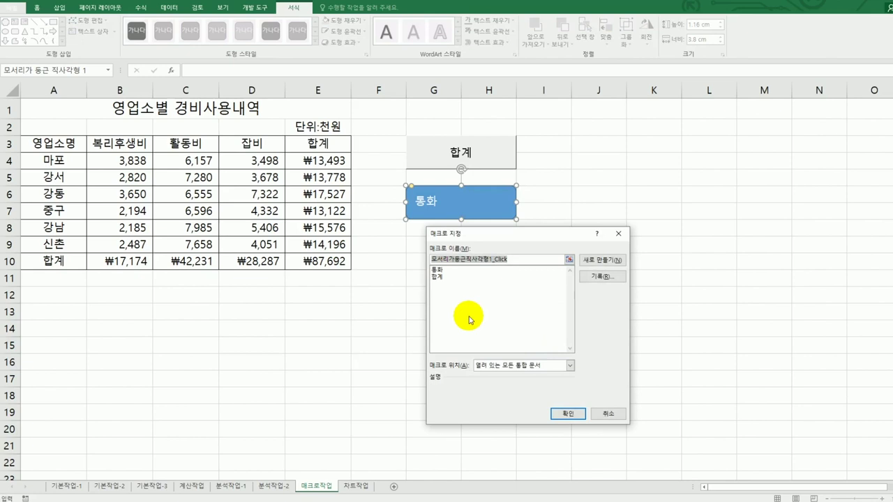
click(452, 276)
key(Up)
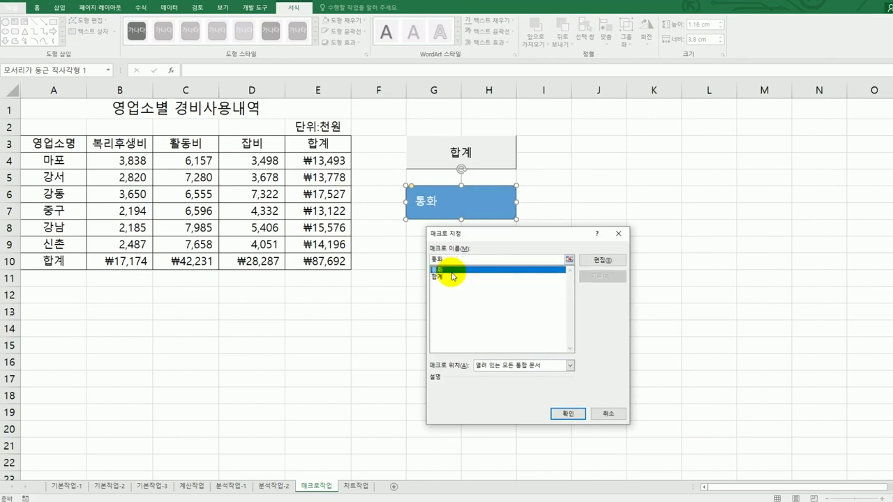
click(567, 414)
click(661, 410)
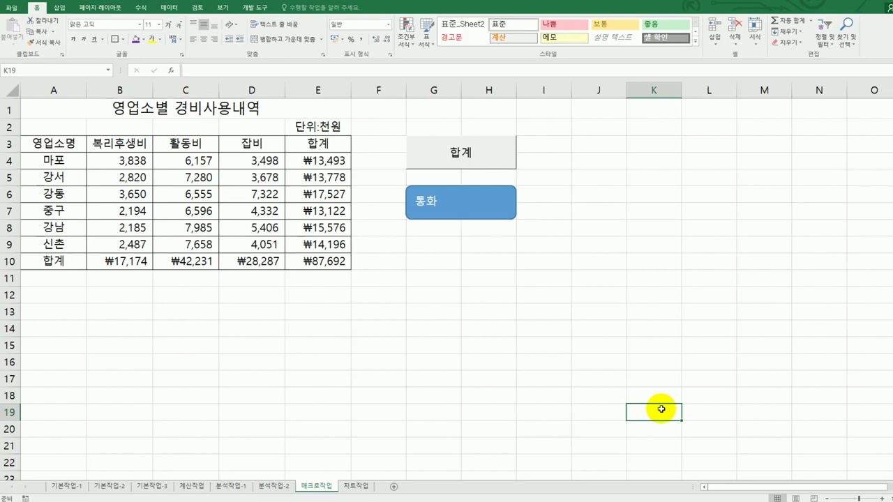
On the 차트작업 sheet, delete the 실기 data series from the line chart.
click(363, 486)
click(599, 392)
scroll(600, 393, down, 3)
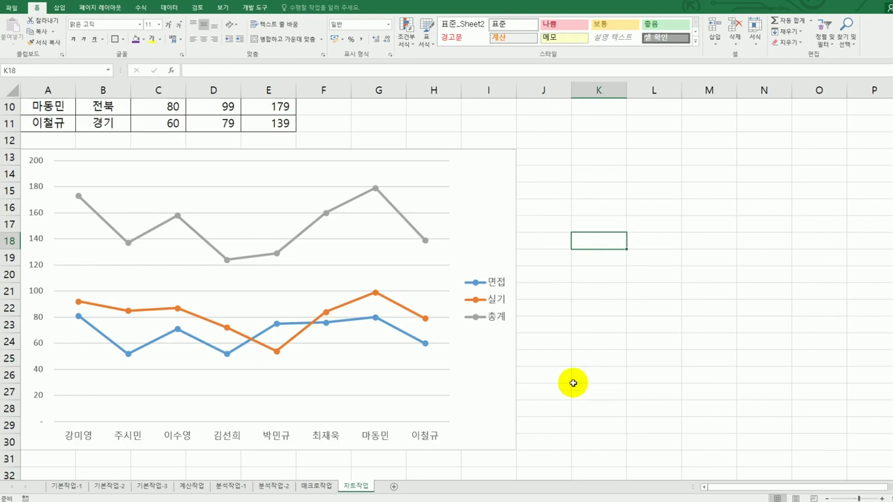
click(375, 295)
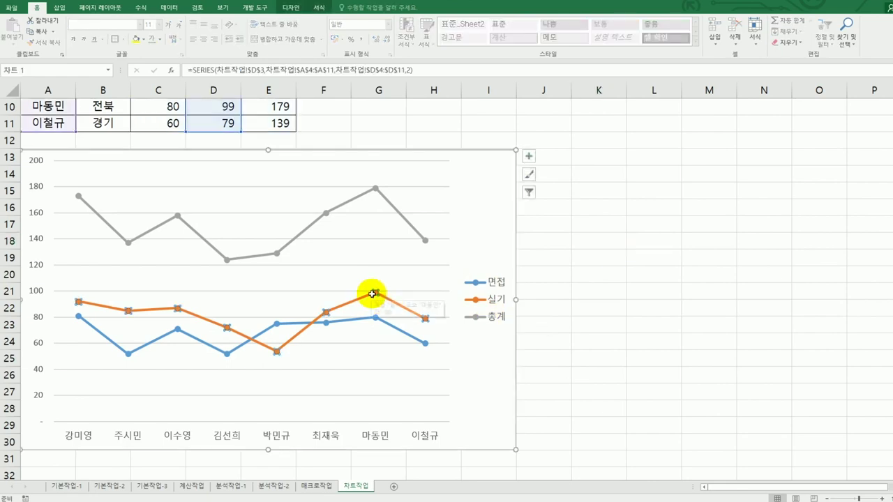
right_click(373, 295)
click(398, 302)
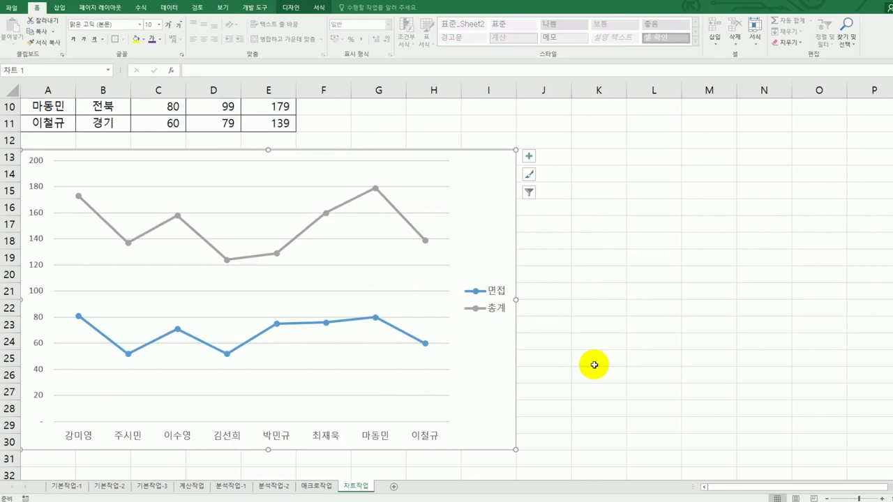
Change the chart type of the 면접 series to area (영역형), making the chart a combination with the 총계 line.
click(374, 188)
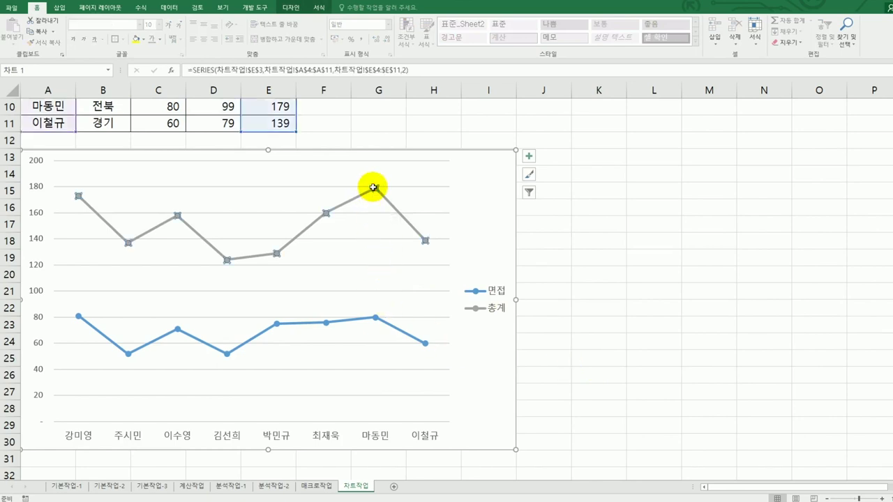
right_click(374, 189)
mouse_move(418, 251)
click(415, 217)
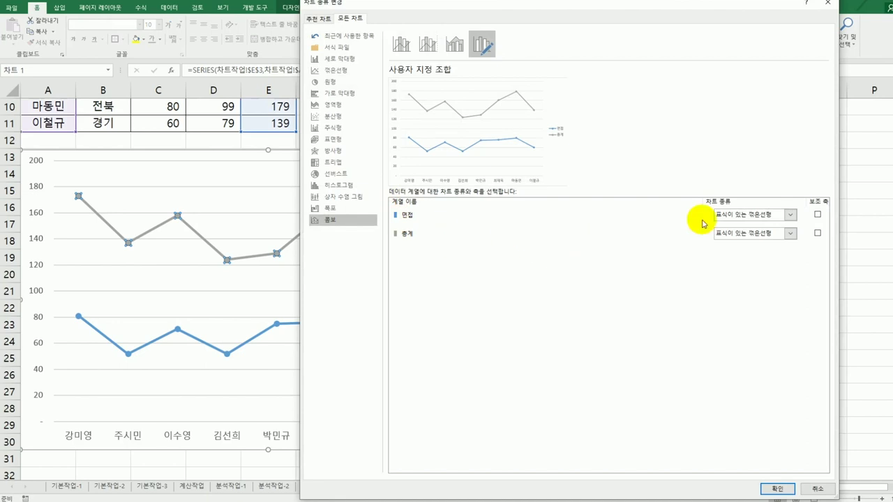
click(793, 218)
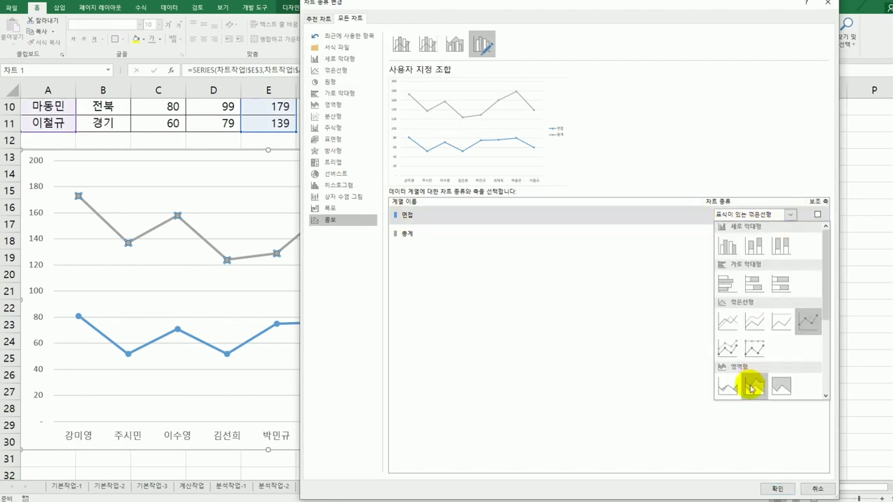
click(728, 386)
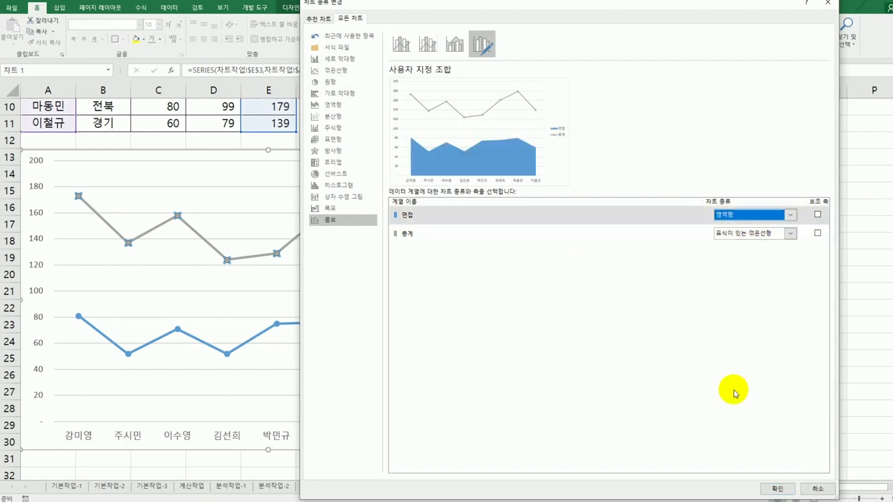
click(772, 487)
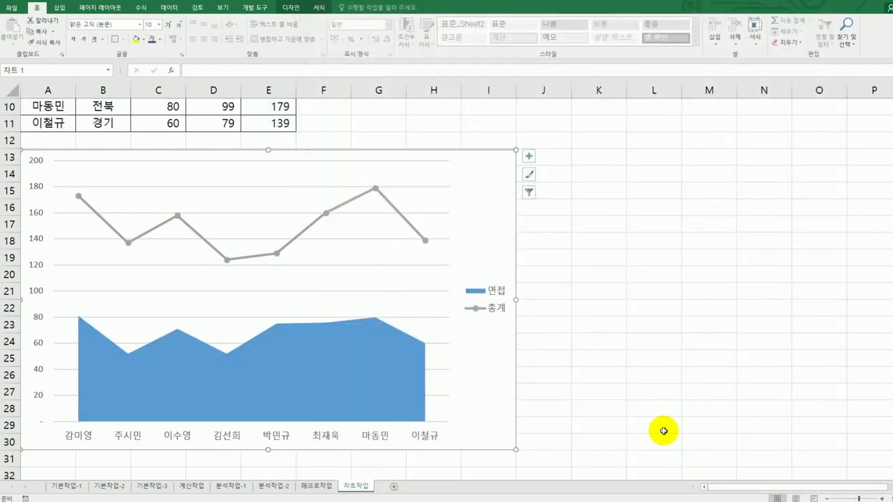
Add a chart title reading 신입사원 면접 결과.
click(527, 157)
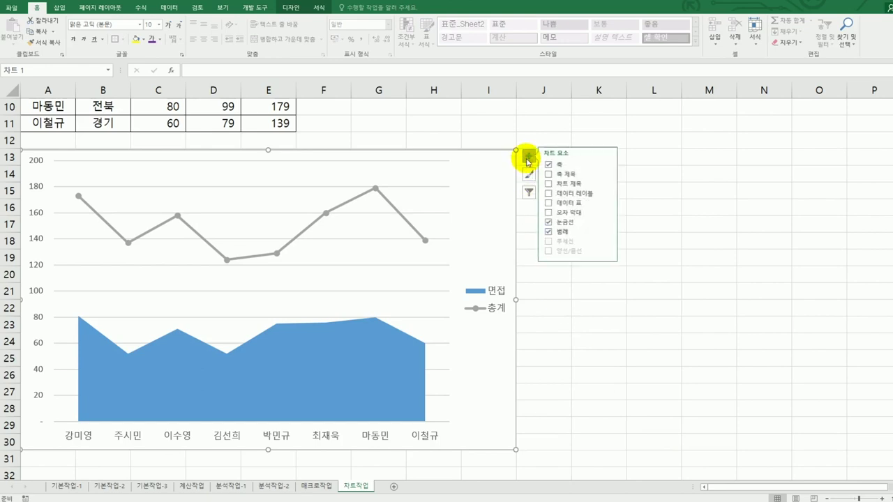
click(582, 185)
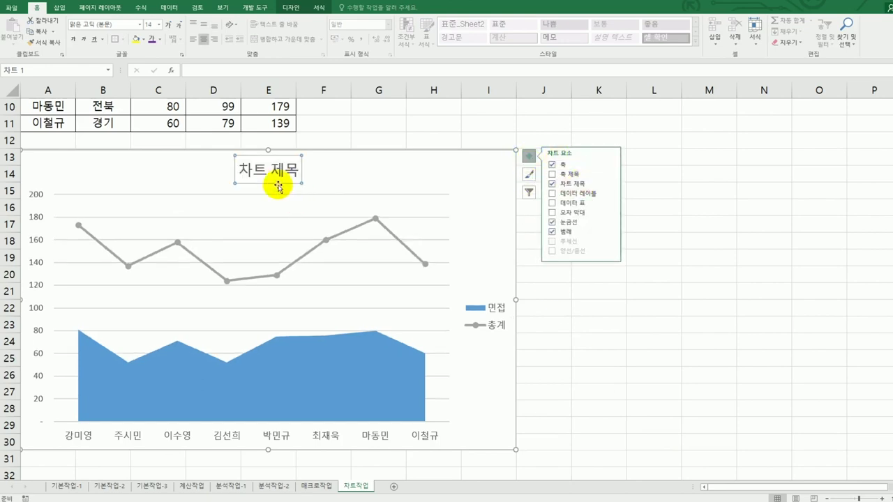
drag(241, 169, 291, 175)
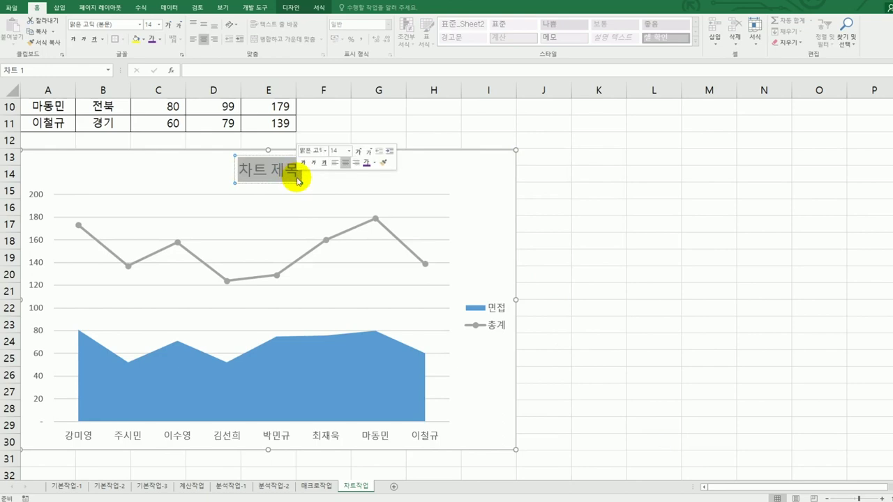
text(신입사워)
text(ㄴ)
text( 면접 결과)
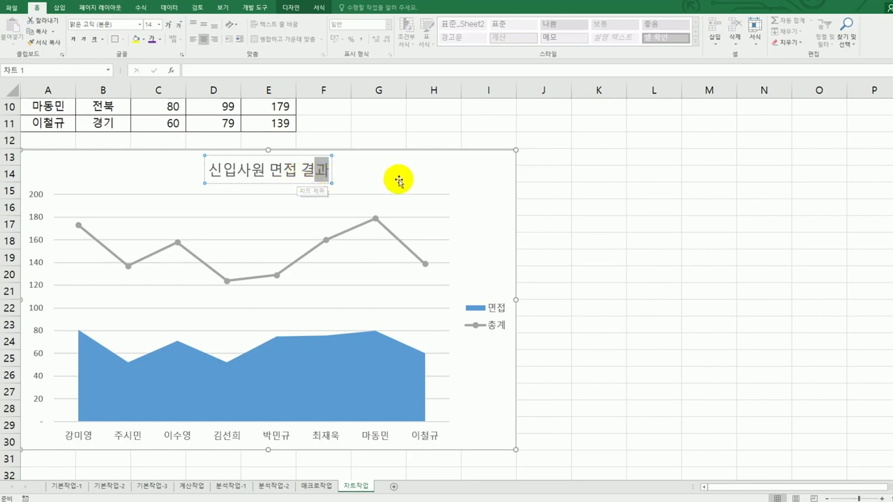
click(485, 173)
Move the chart legend to the top (위쪽) of the chart.
click(528, 154)
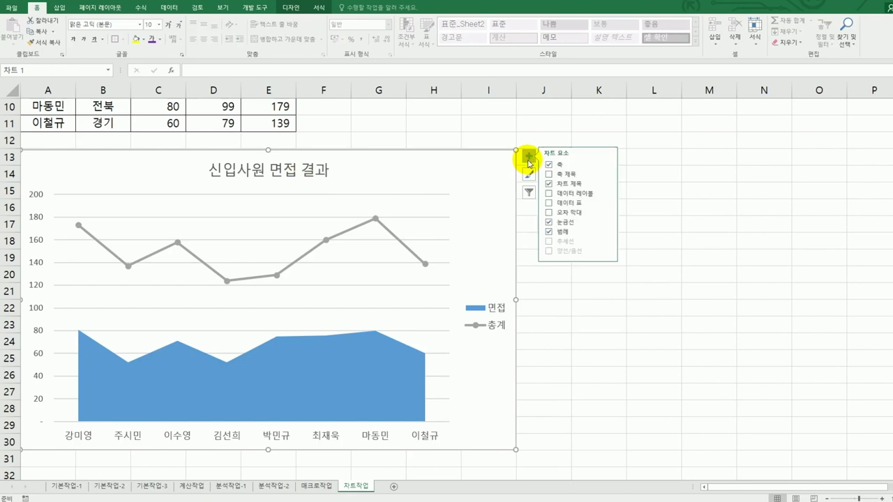
click(610, 232)
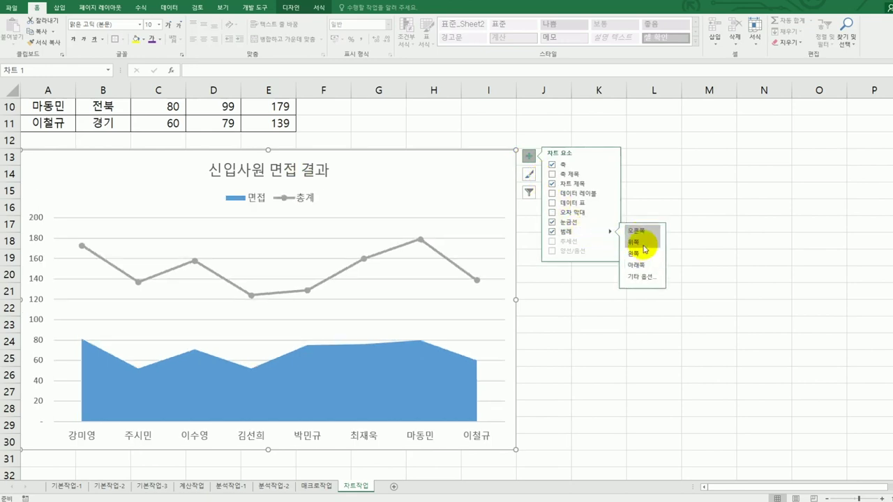
click(643, 243)
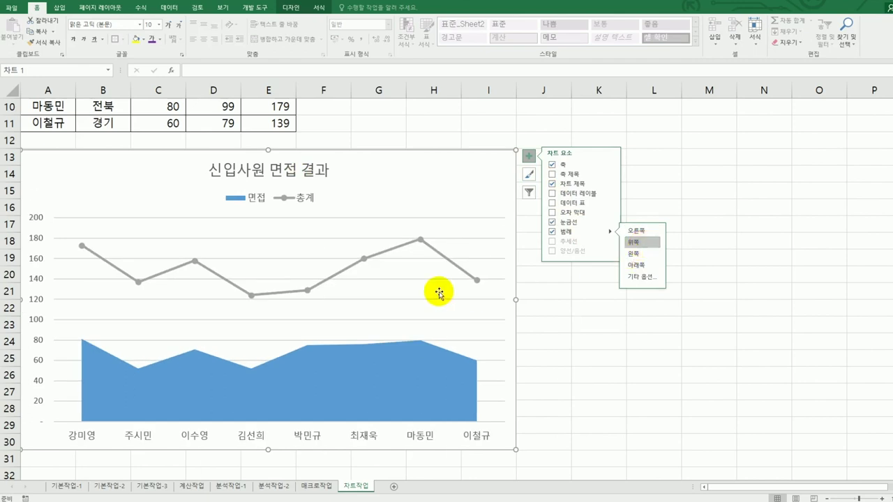
Format the 총계 series in the chart as a smoothed line (완만한 선).
click(362, 260)
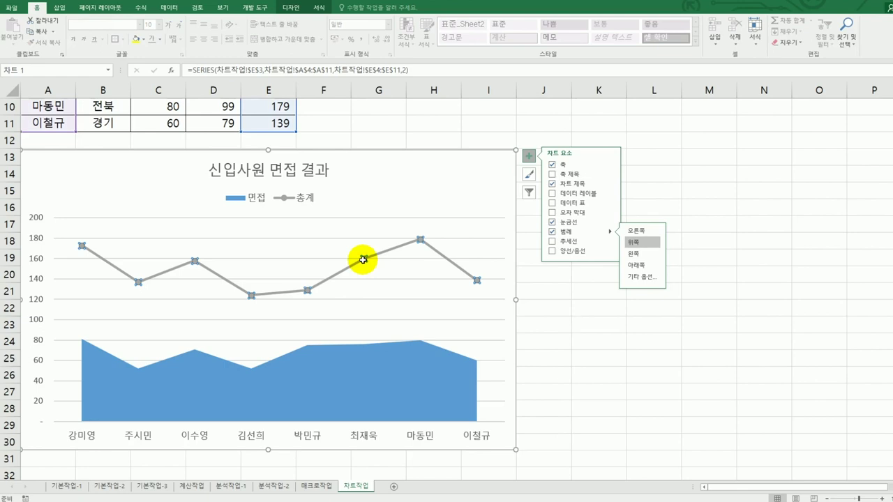
right_click(363, 260)
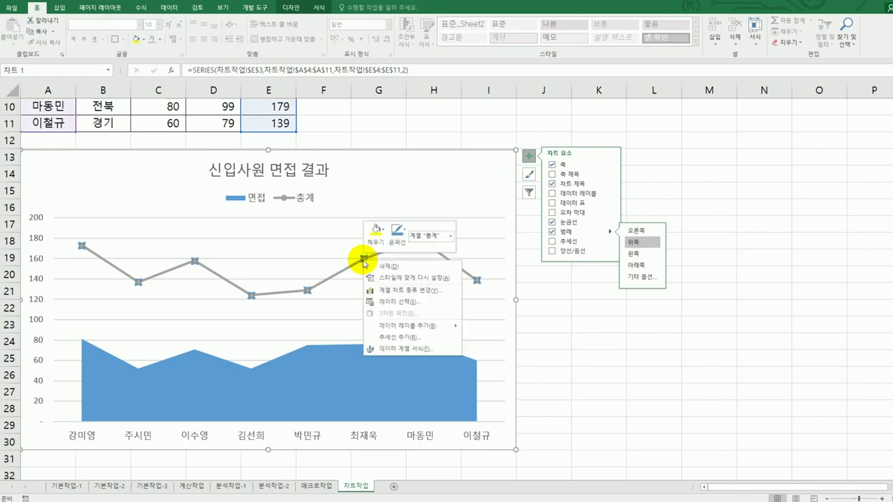
click(396, 351)
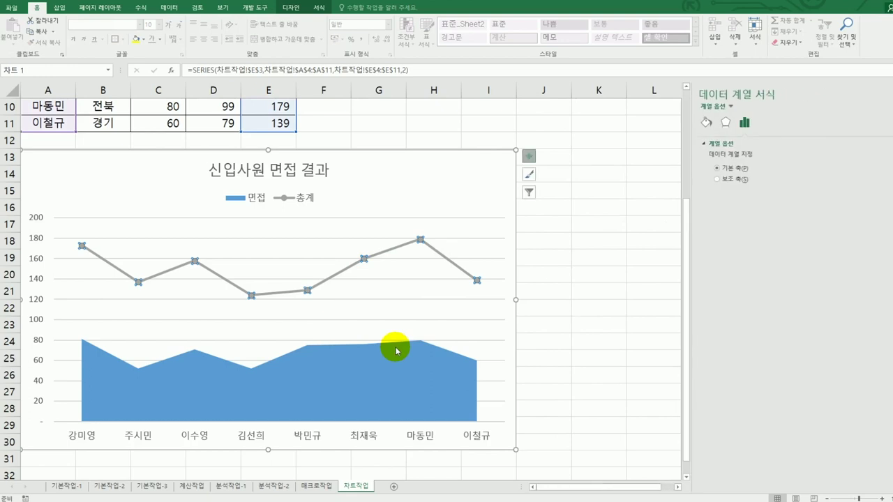
click(707, 126)
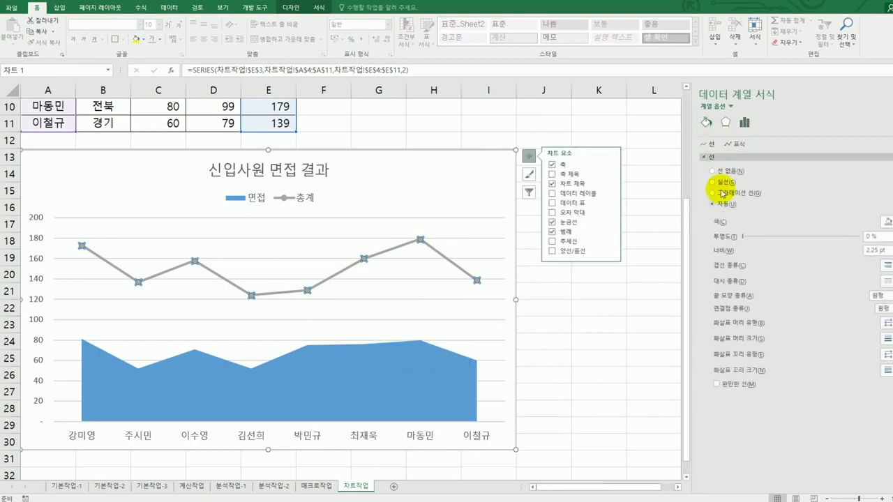
click(720, 385)
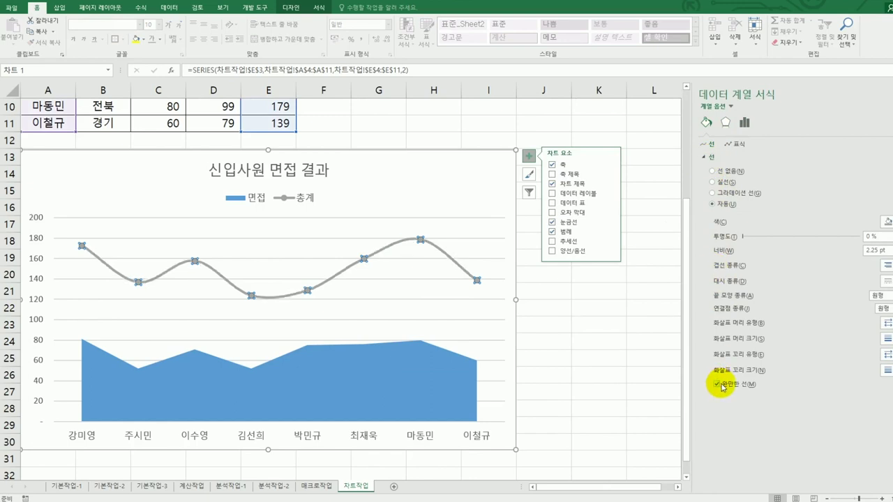
Change the 총계 line's built-in marker shape to a square, using the marker options (표식 옵션).
click(734, 145)
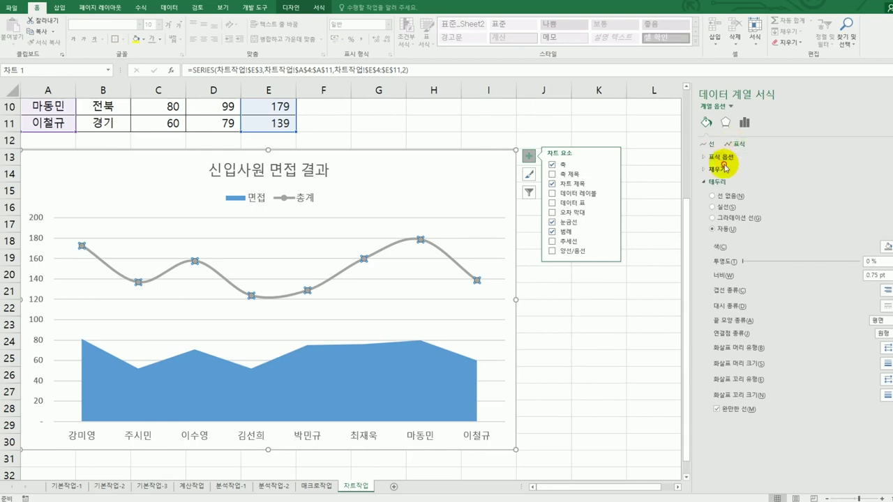
click(724, 159)
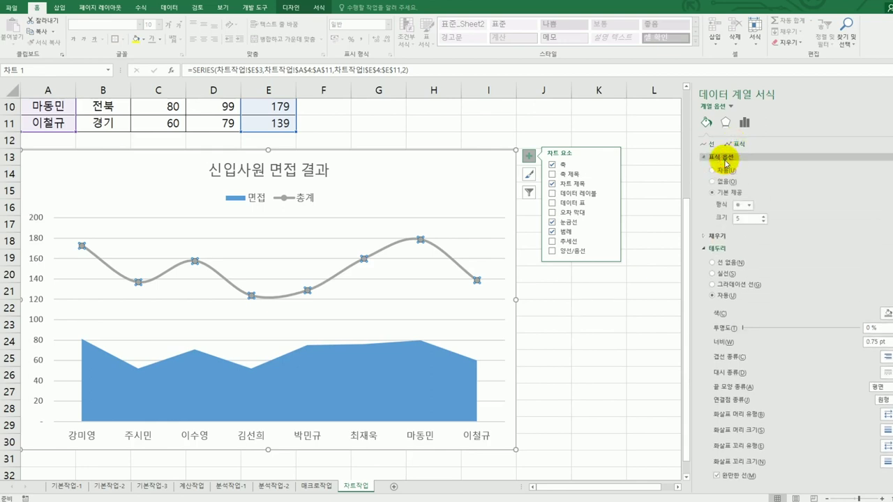
click(751, 208)
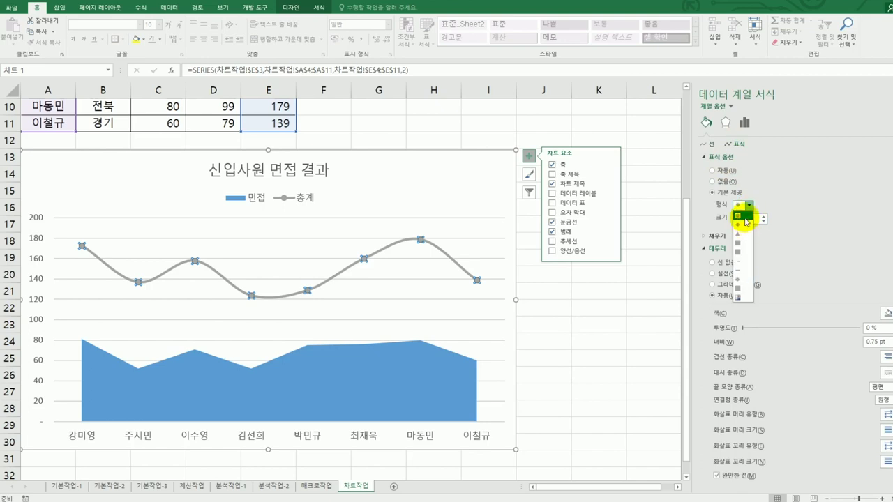
click(745, 220)
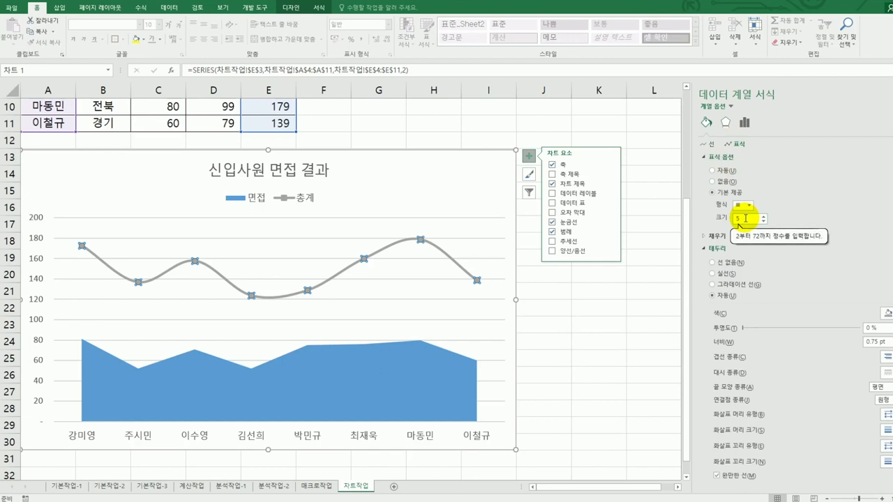
Set the vertical value axis's number format to the 숫자 category with 1 decimal place, and deselect the chart.
click(35, 240)
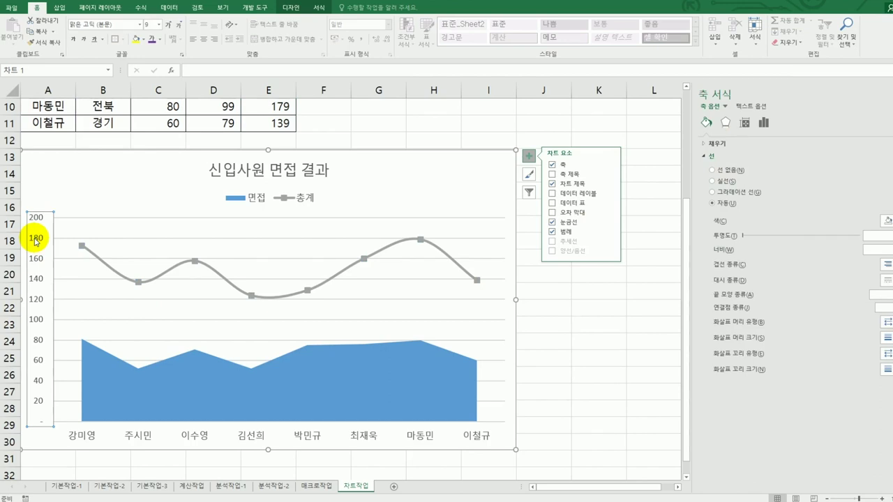
click(764, 121)
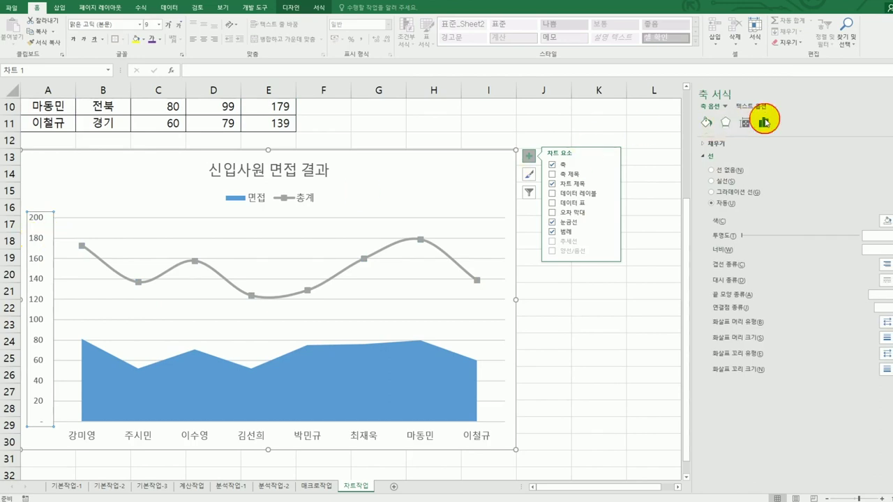
click(747, 365)
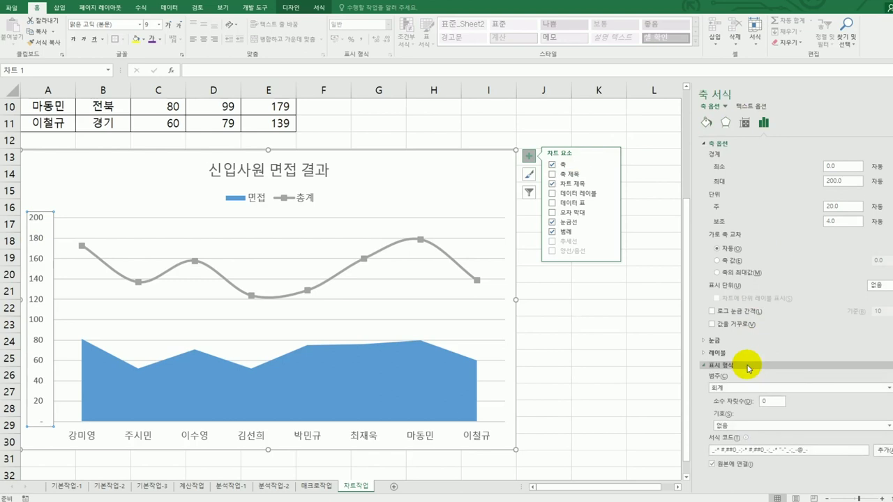
click(889, 388)
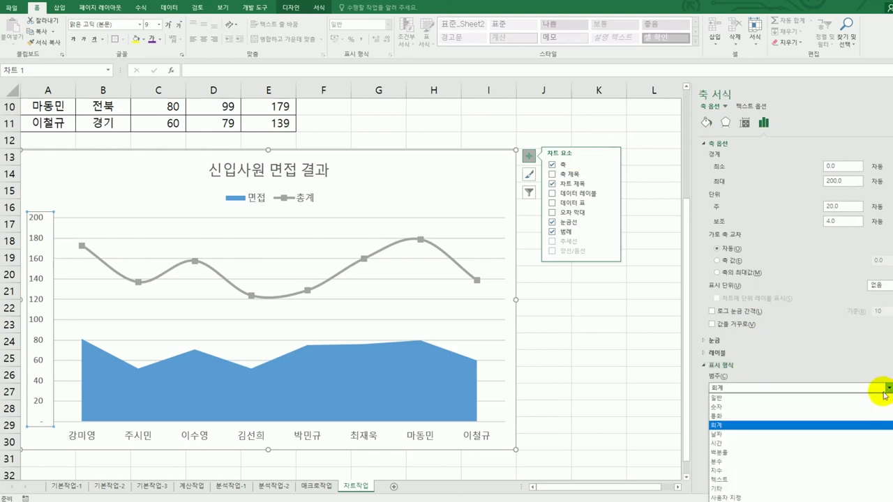
click(858, 408)
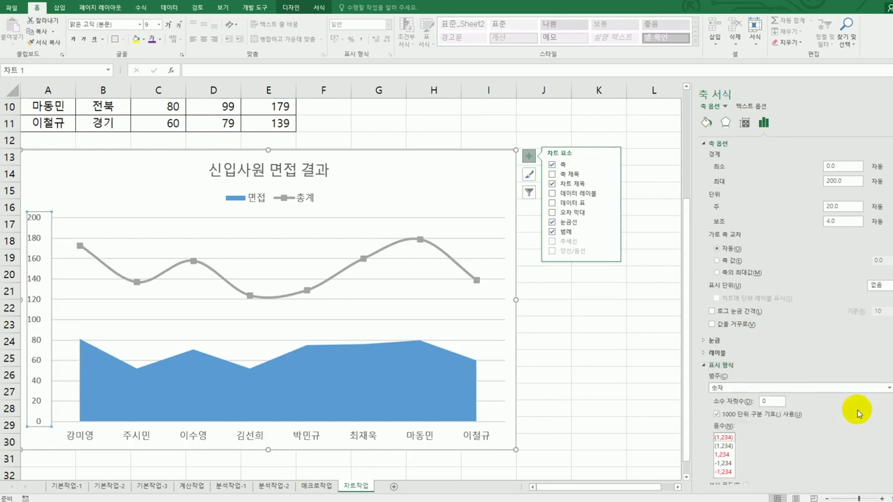
click(771, 402)
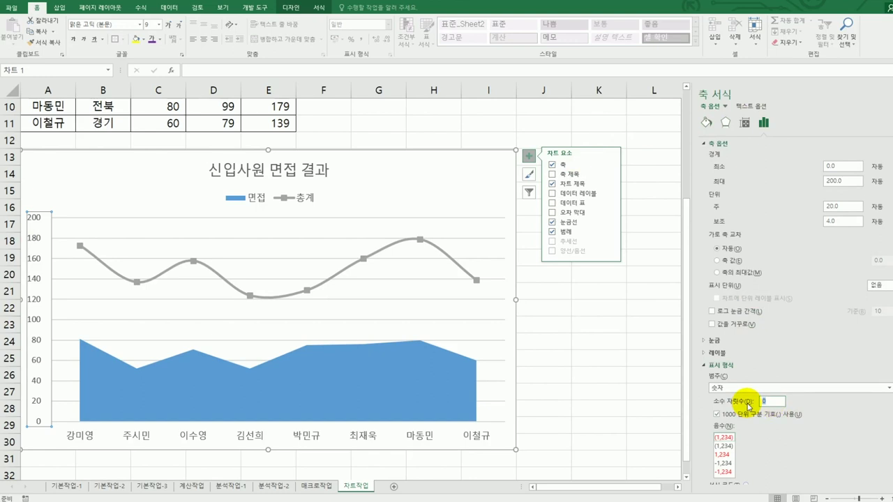
text(1)
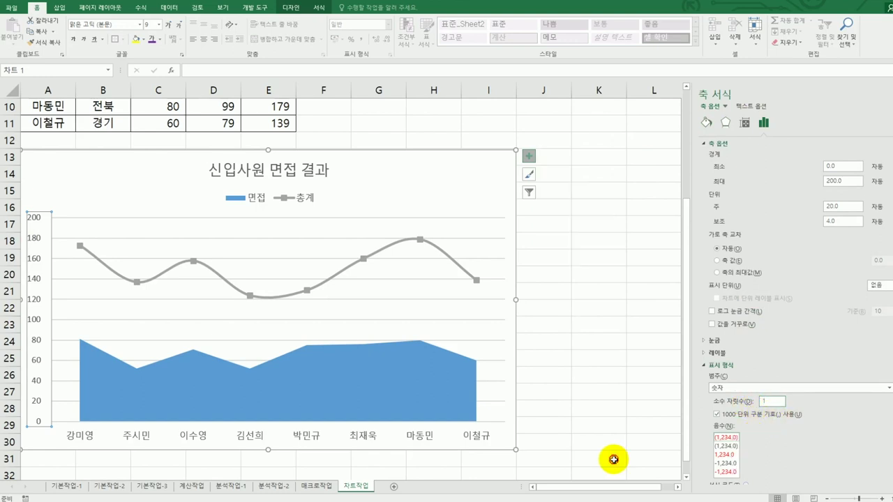
click(613, 460)
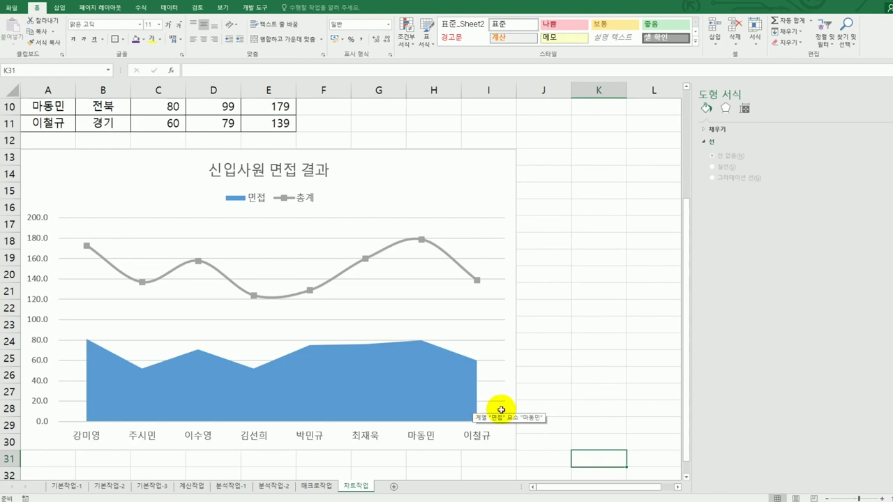
click(576, 416)
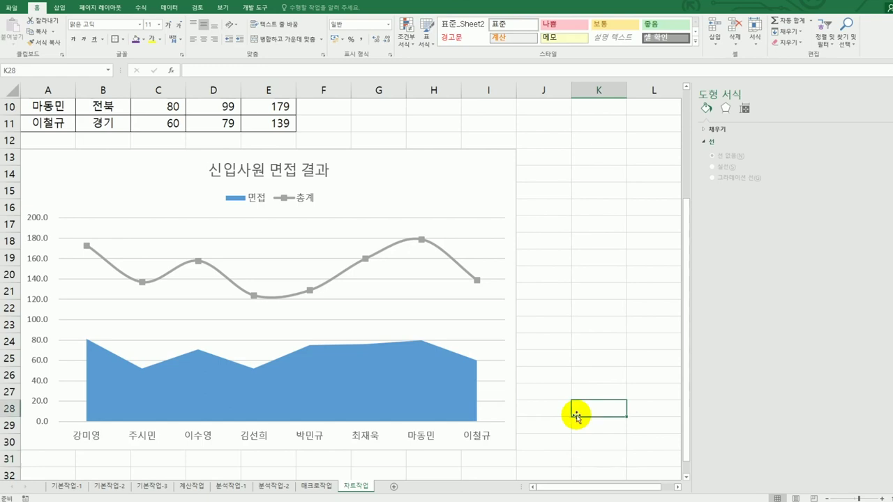